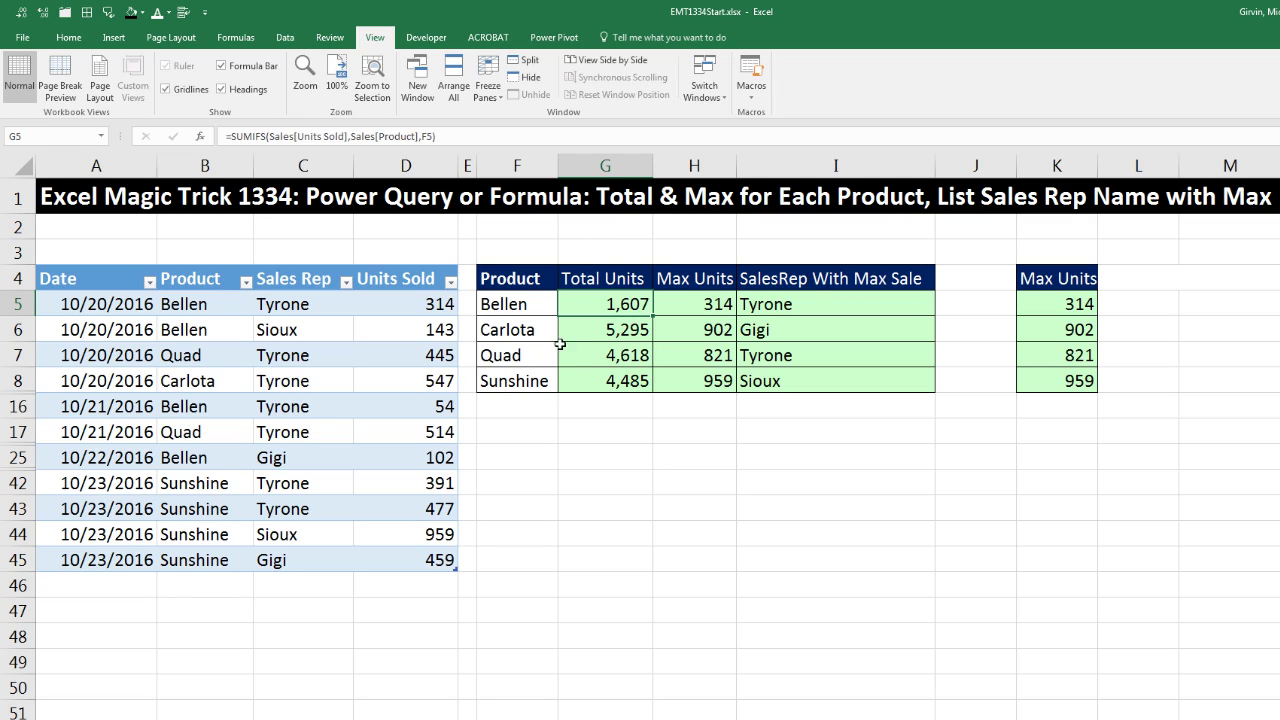
Examine the product name, SUMIFS, MAXIFS and INDEX/MATCH formulas in the Bellen row of the summary table.
click(507, 304)
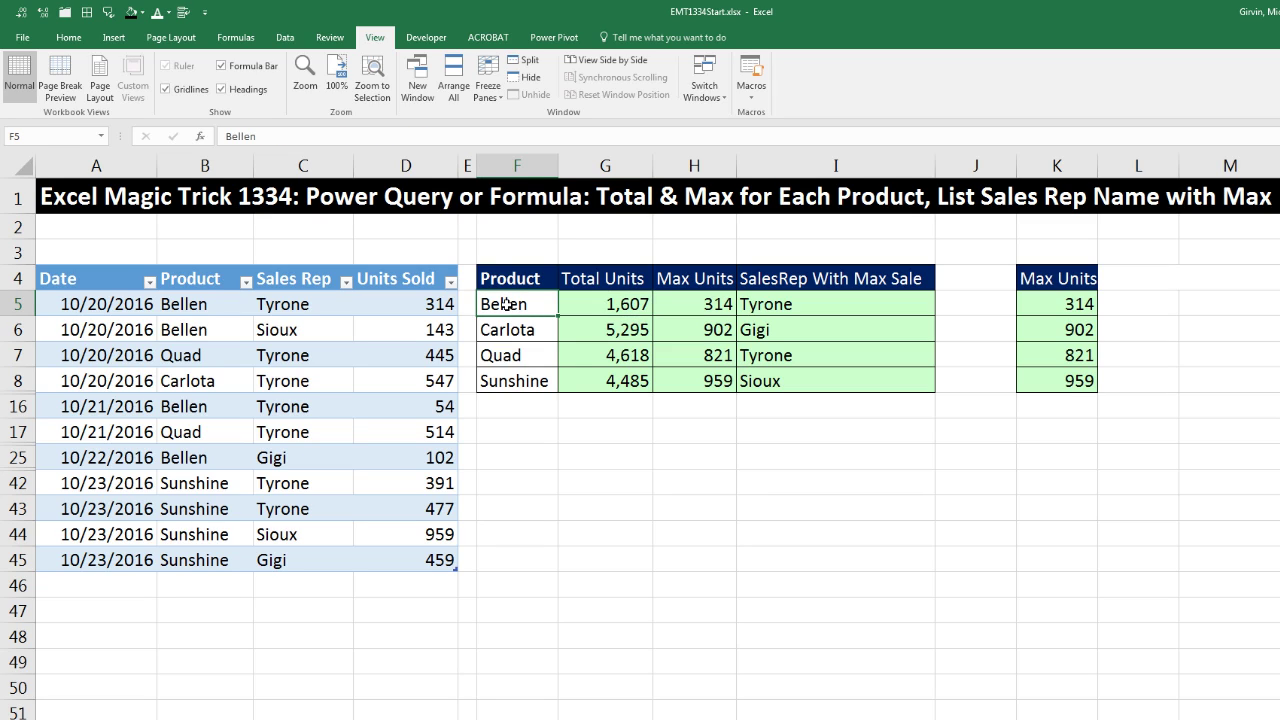
click(592, 308)
click(670, 298)
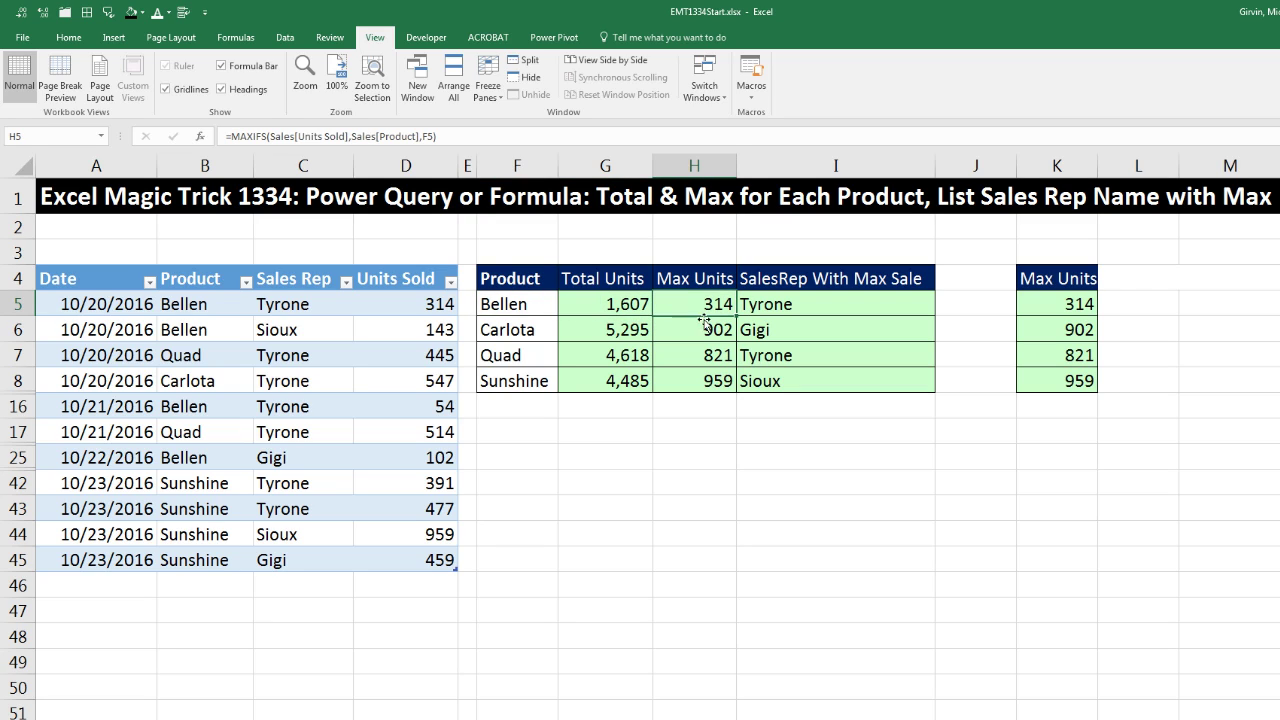
click(877, 308)
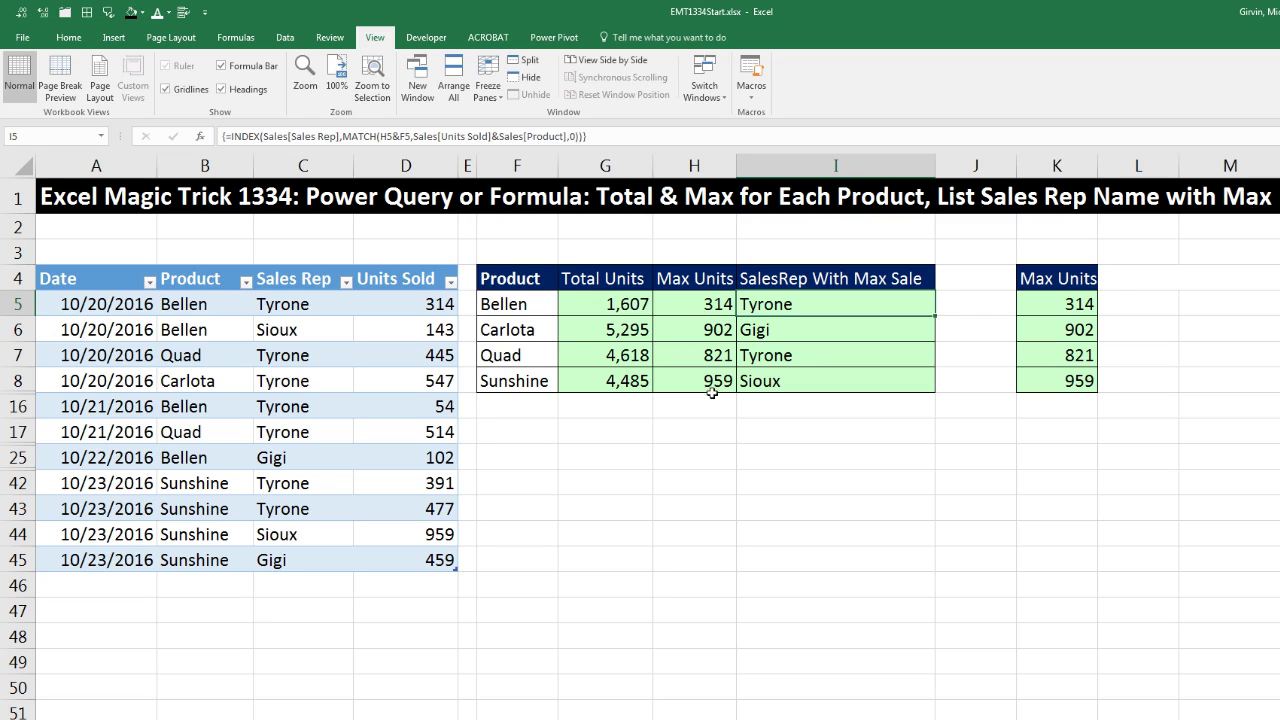
Clear the existing formulas from the Total Units, Max Units and SalesRep With Max Sale cells, G5:I8.
click(700, 430)
drag(608, 306, 829, 380)
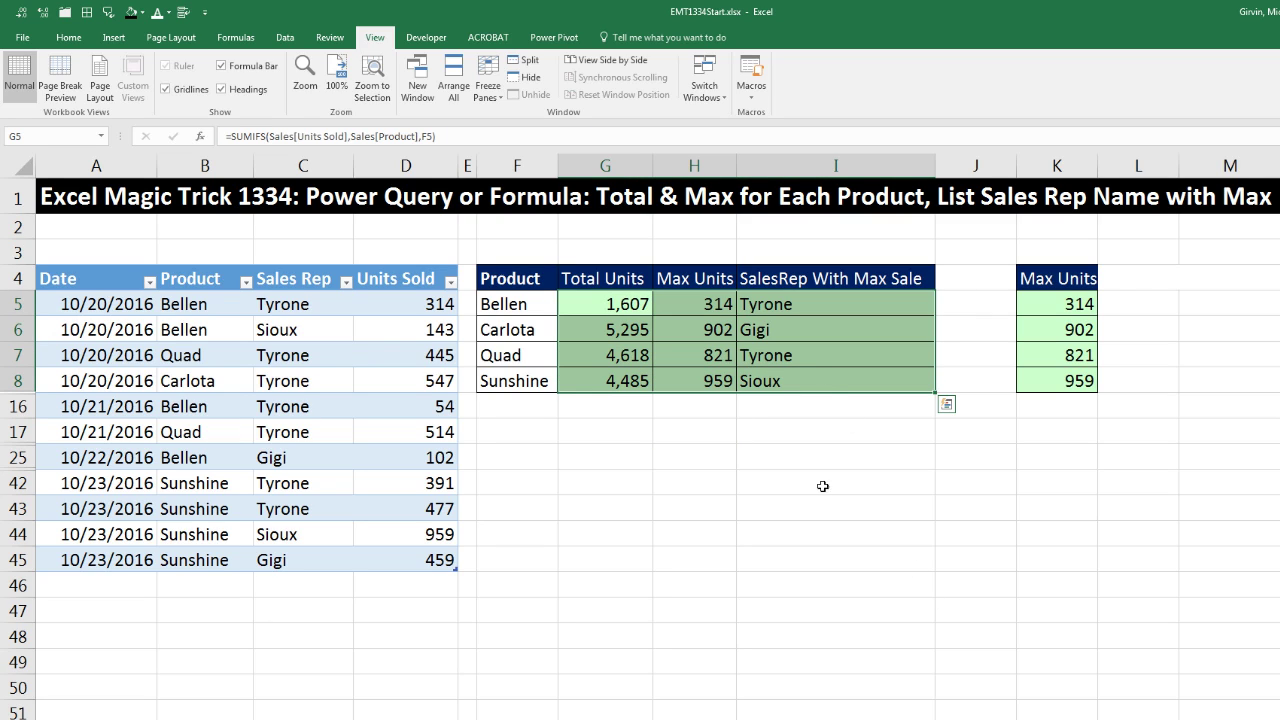
key(Delete)
Enter =SUMIFS(Sales[Units Sold],Sales[Product],F5) in G5 and fill it down to G8.
click(596, 303)
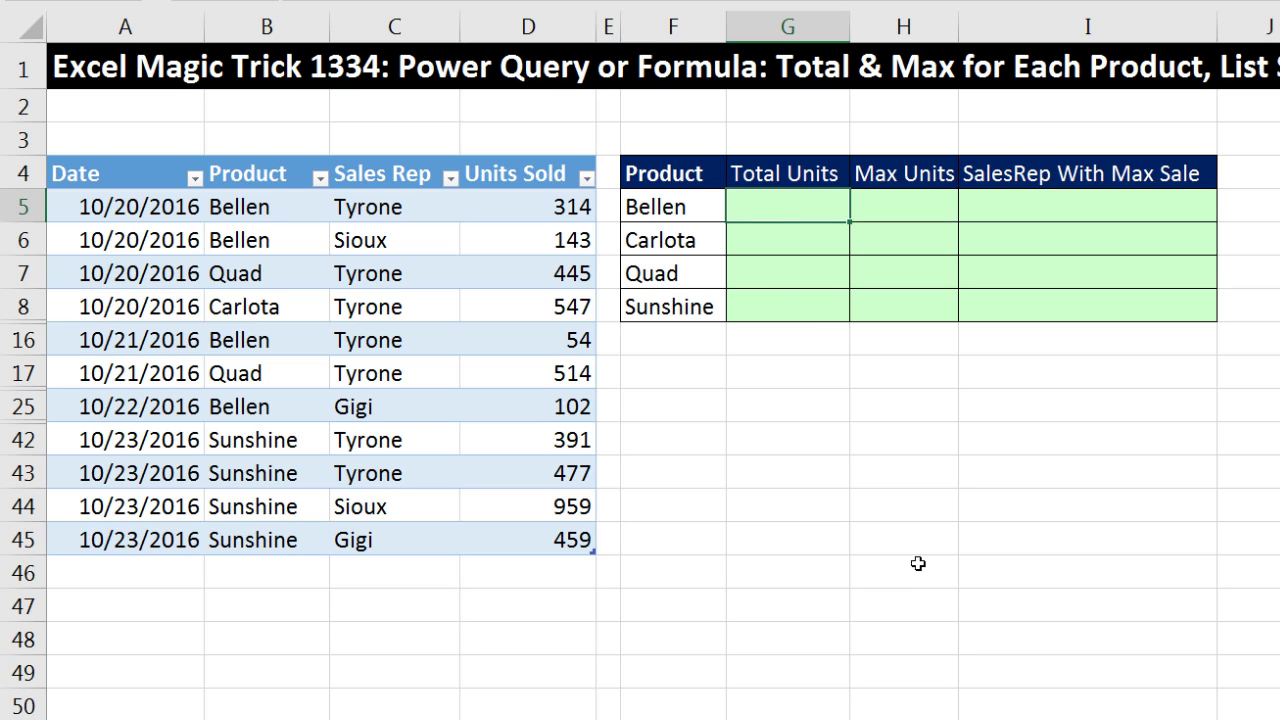
text(=sum)
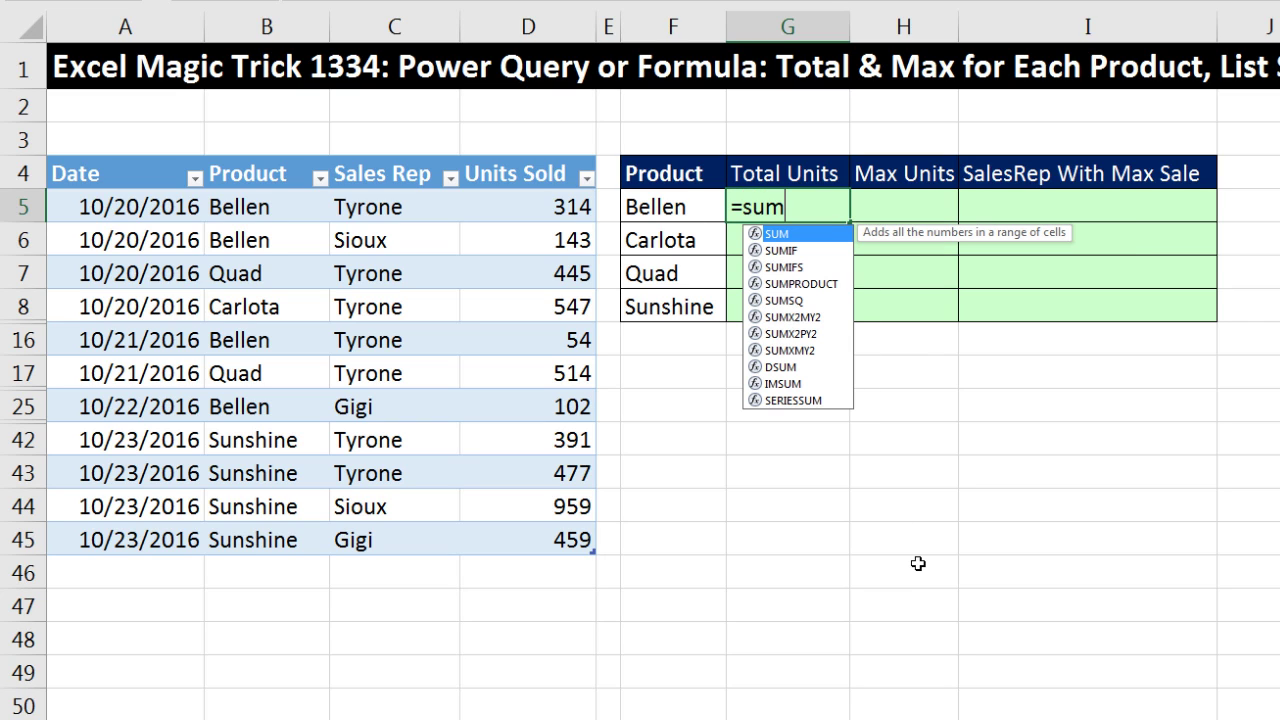
text(if)
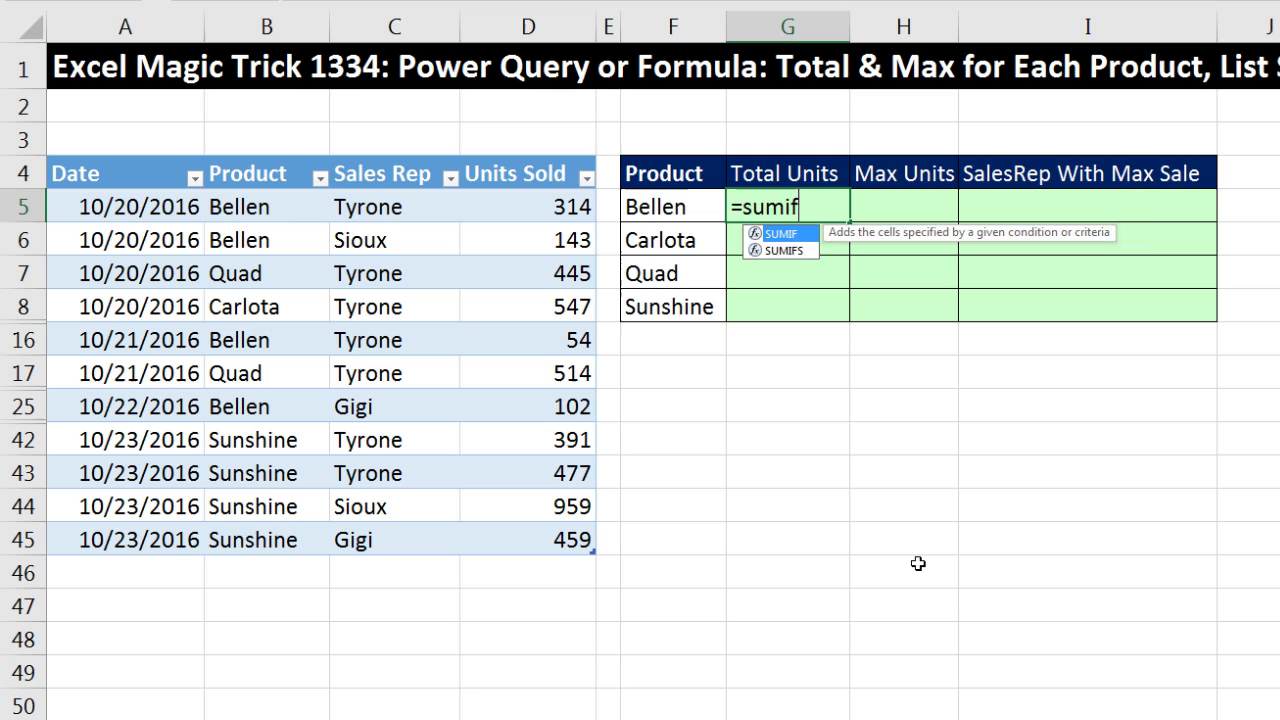
text(s)
key(Tab)
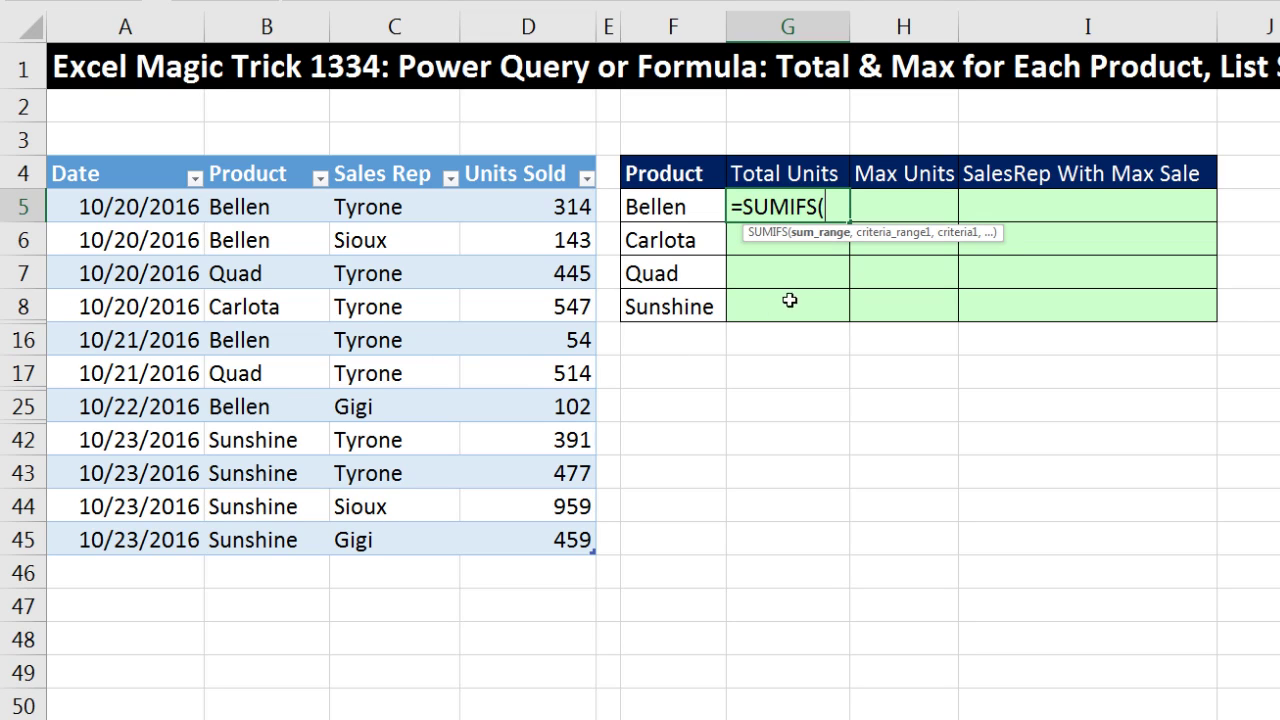
drag(527, 207, 610, 522)
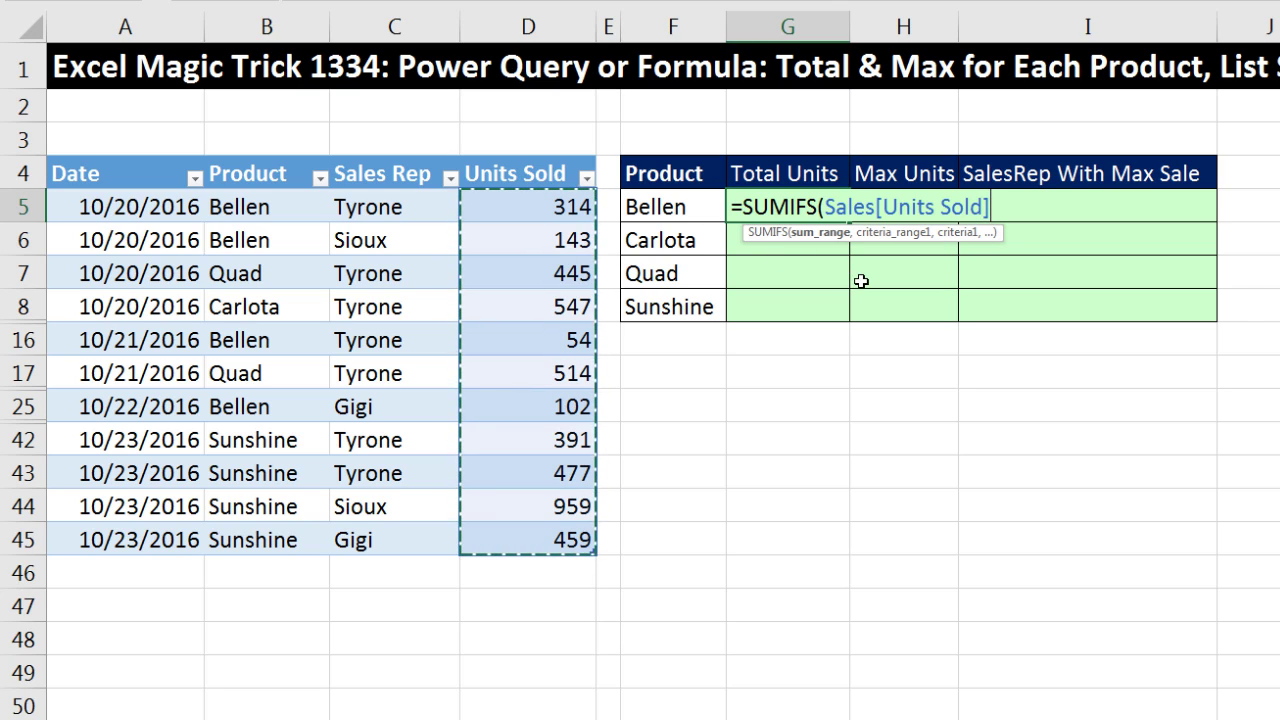
text(,)
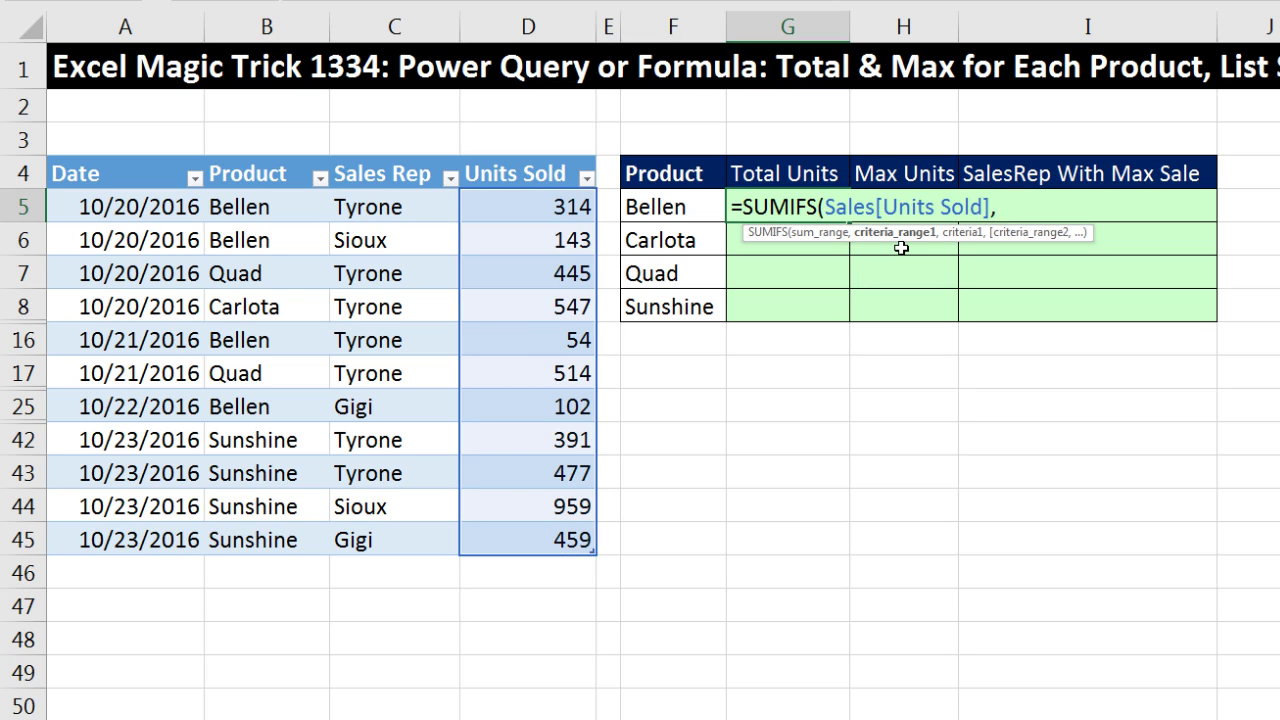
drag(252, 206, 266, 538)
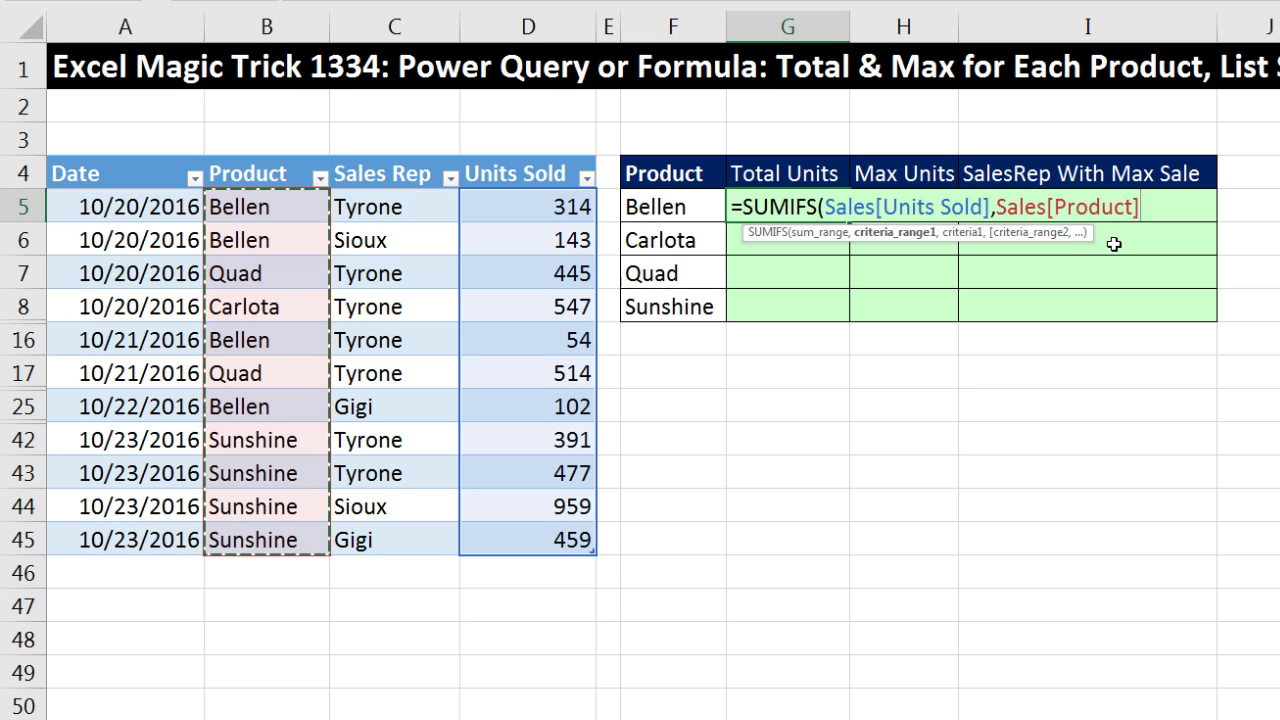
text(,)
click(692, 207)
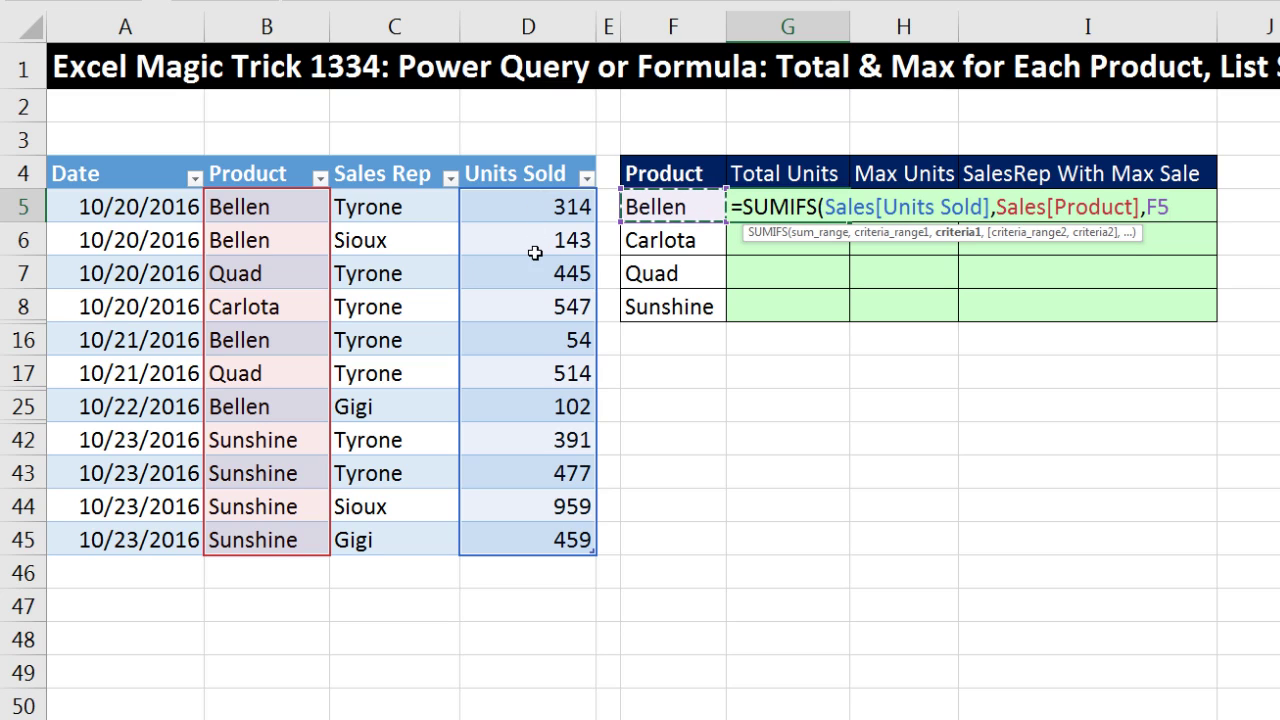
key(ctrl+Return)
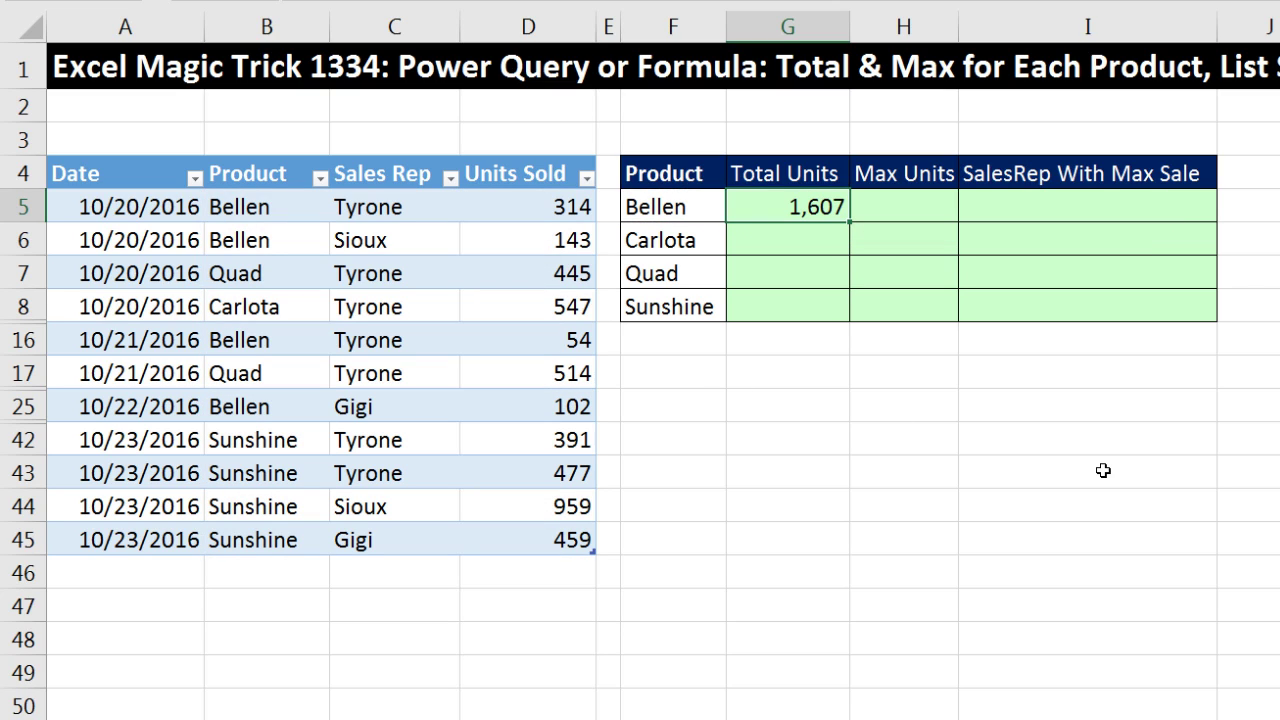
double_click(850, 220)
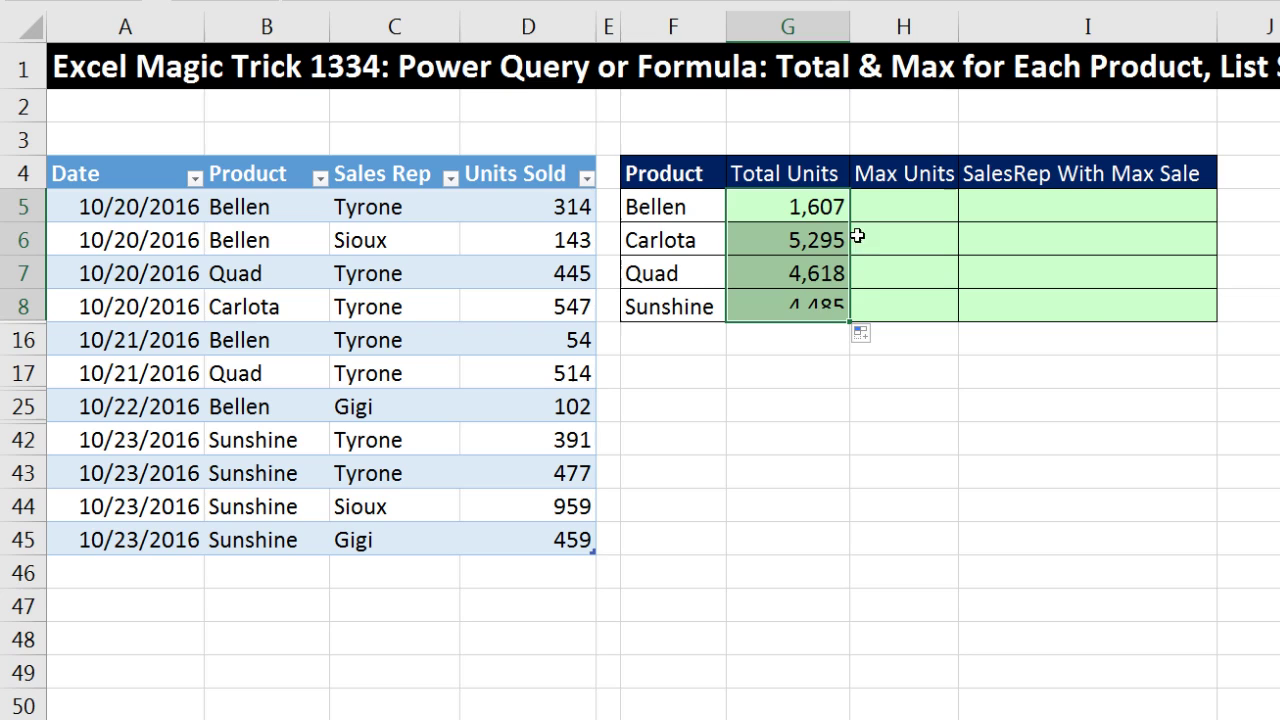
Check the cell references of the Total Units formula in the Sunshine row, leaving the formula as it is.
click(836, 302)
key(F2)
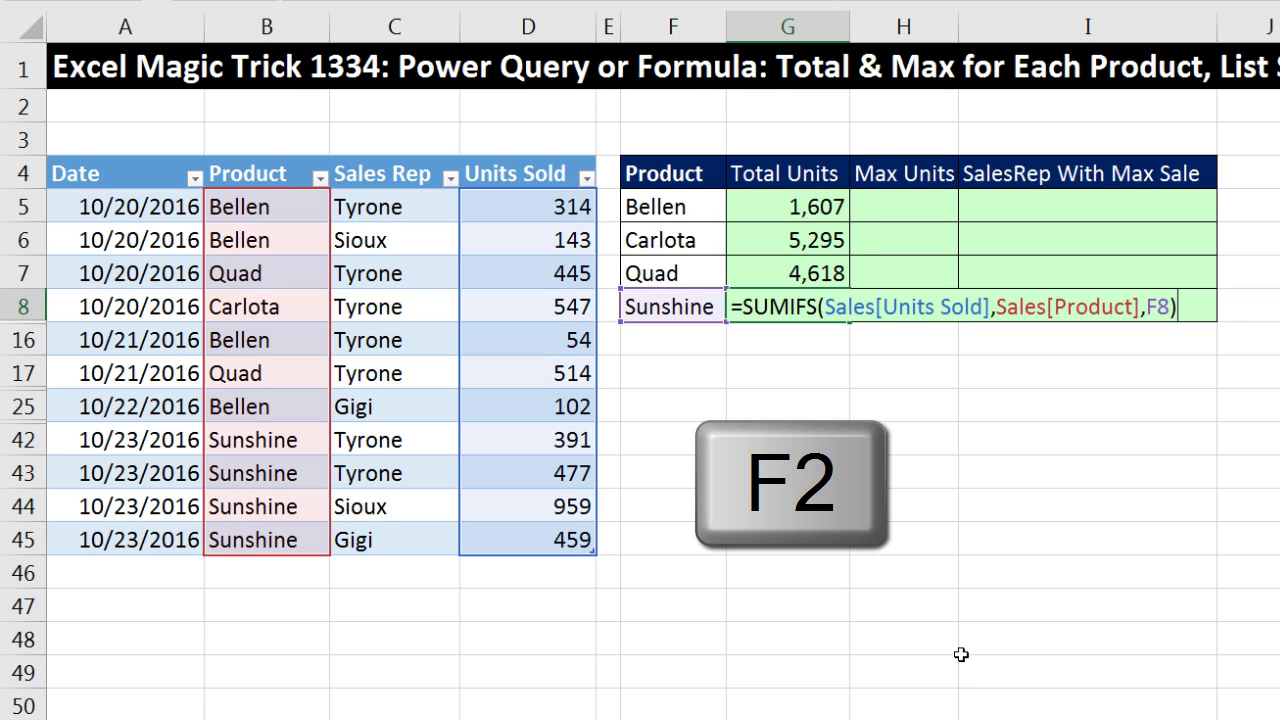
key(Escape)
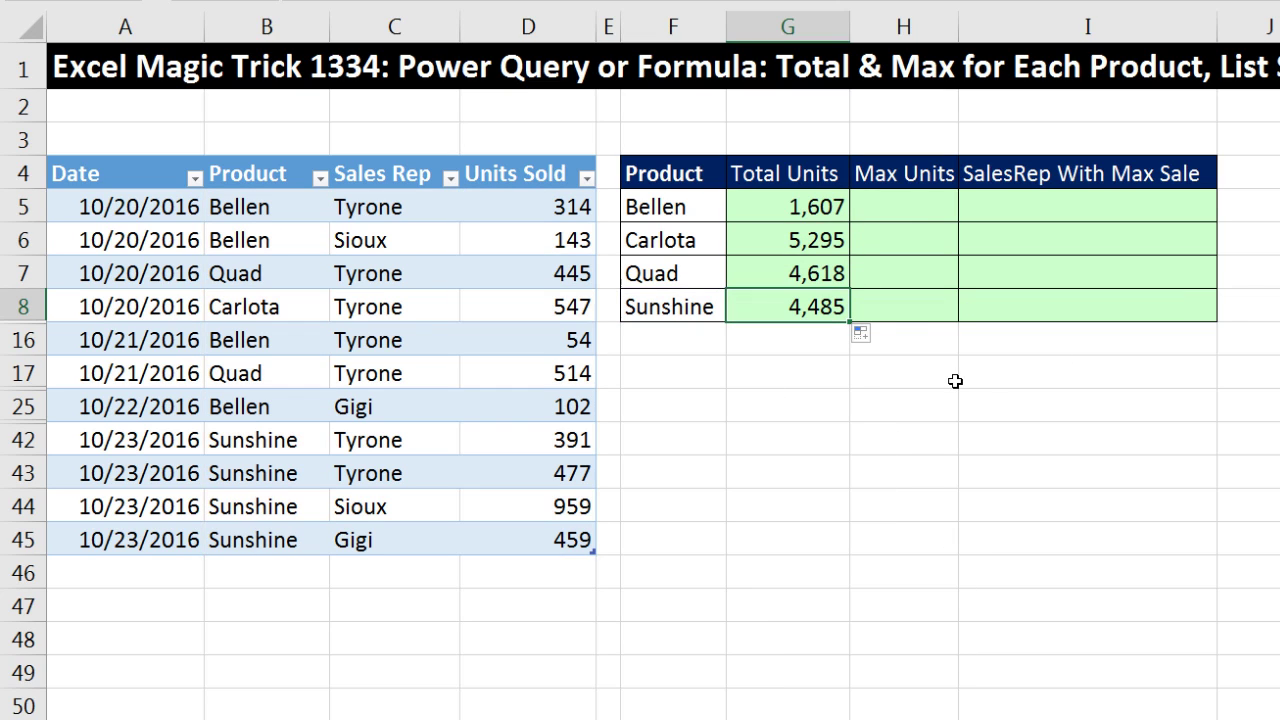
Read the full Max Units heading in H4 and inspect the alternative AGGREGATE formula in K5.
click(908, 208)
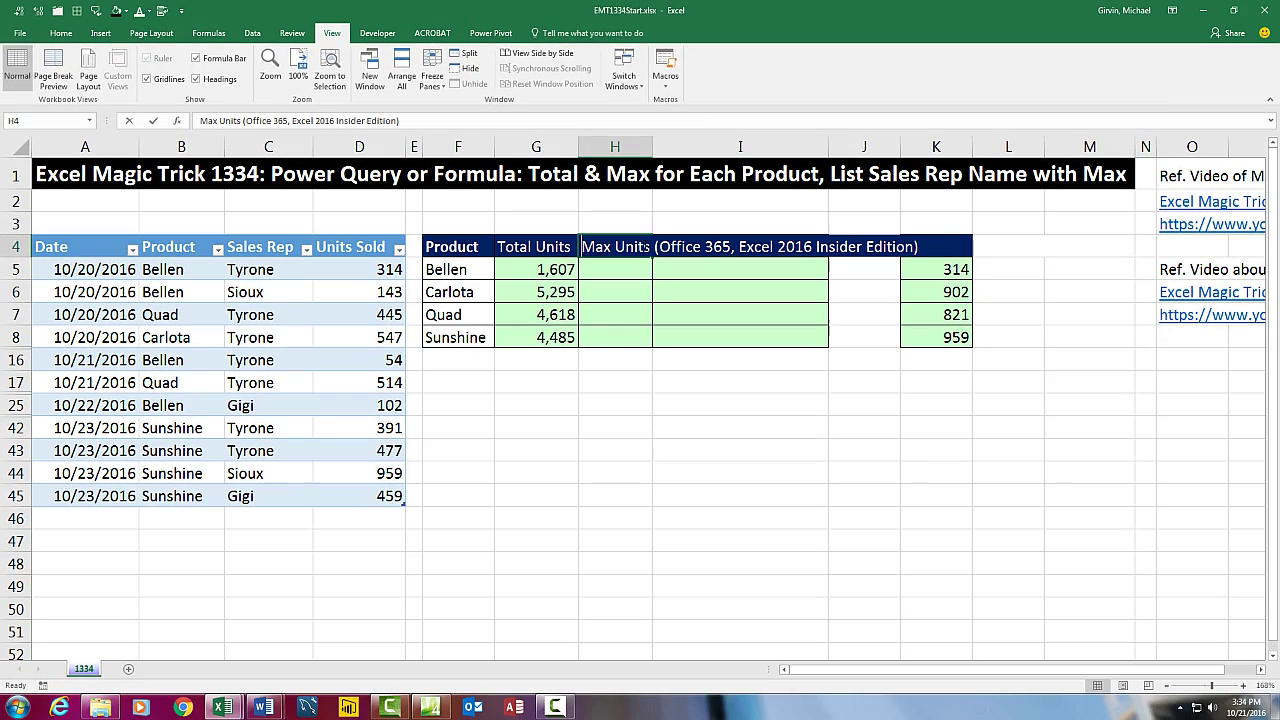
key(F2)
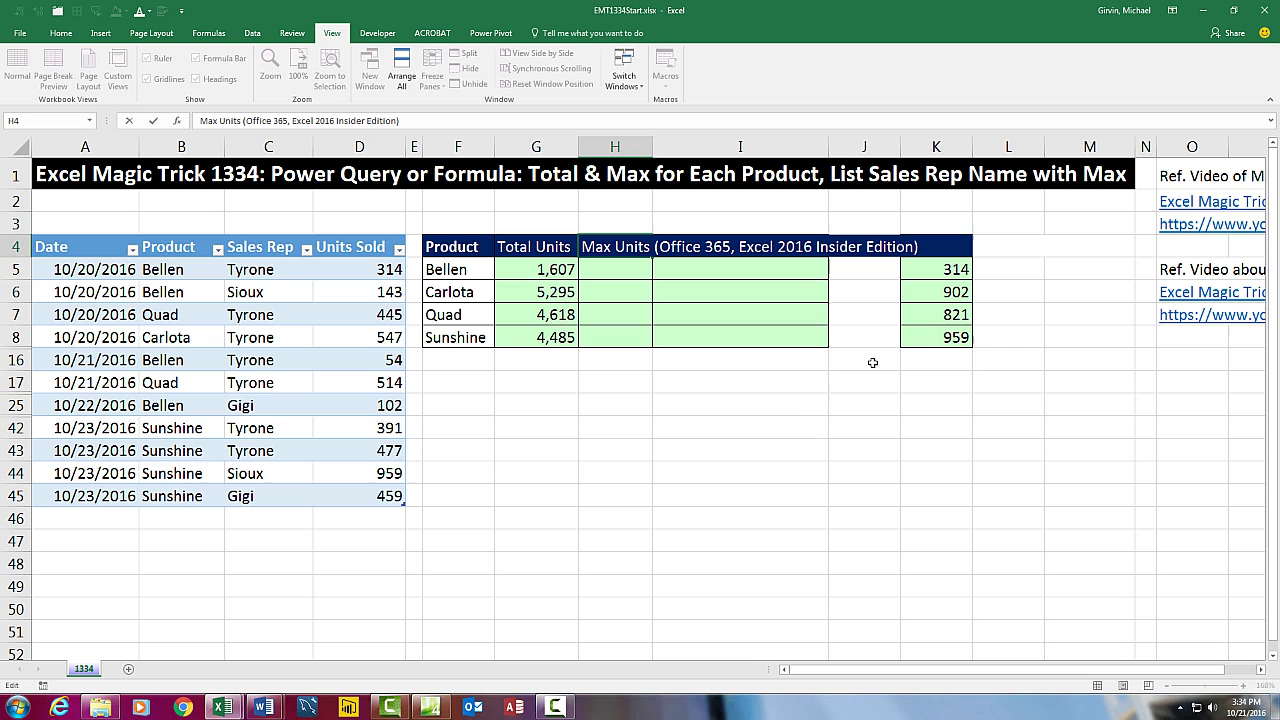
key(Escape)
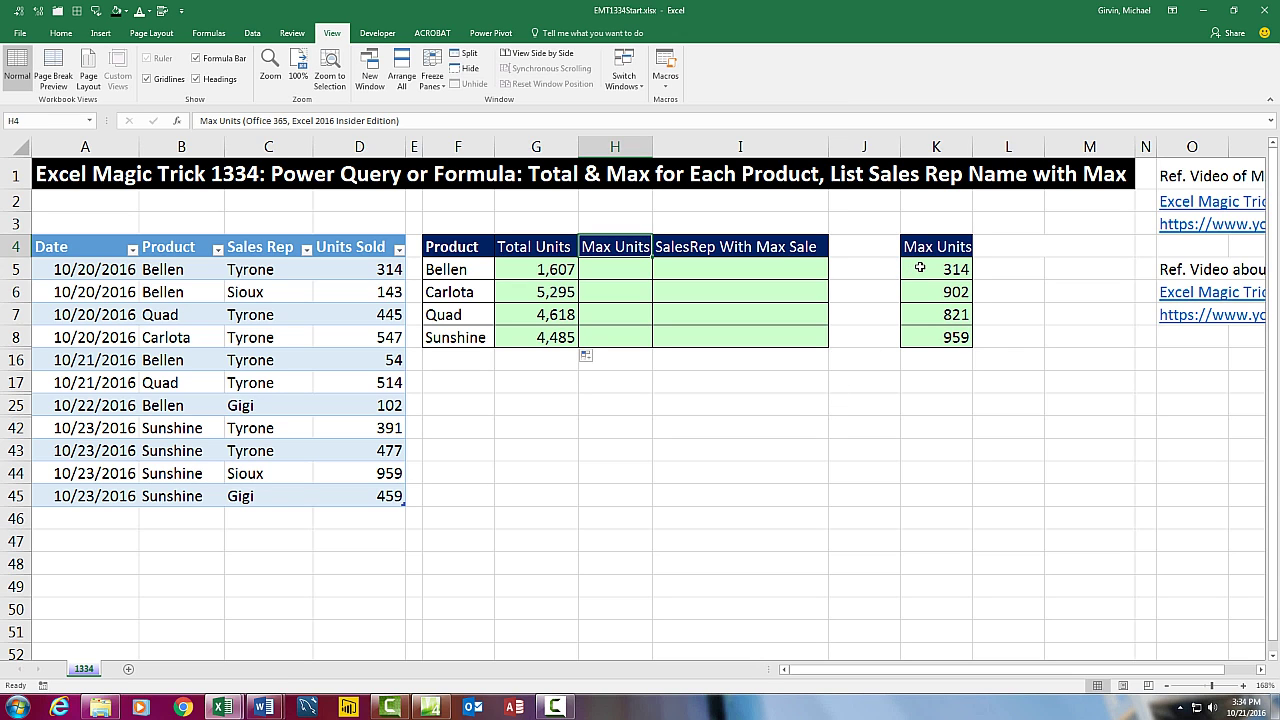
double_click(920, 268)
drag(1006, 673, 1100, 673)
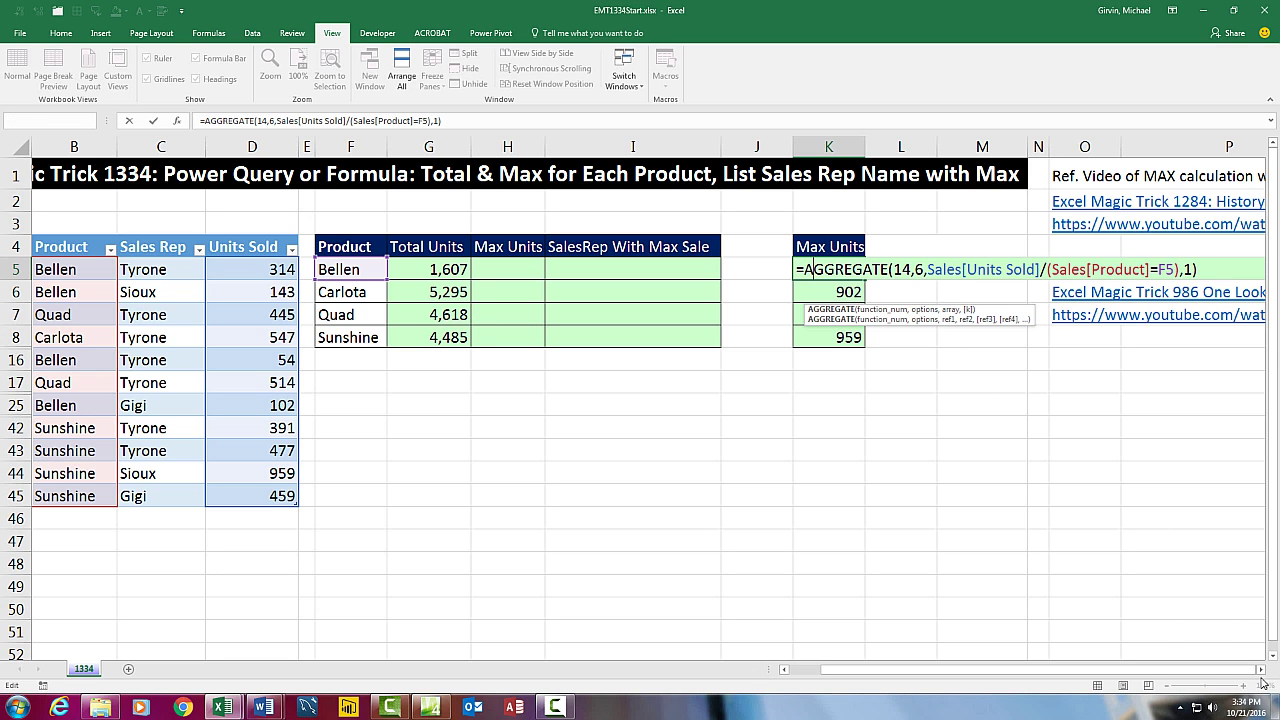
key(Escape)
Look at the reference video links in column O for MAX with criteria and multiple-record lookup.
click(1261, 670)
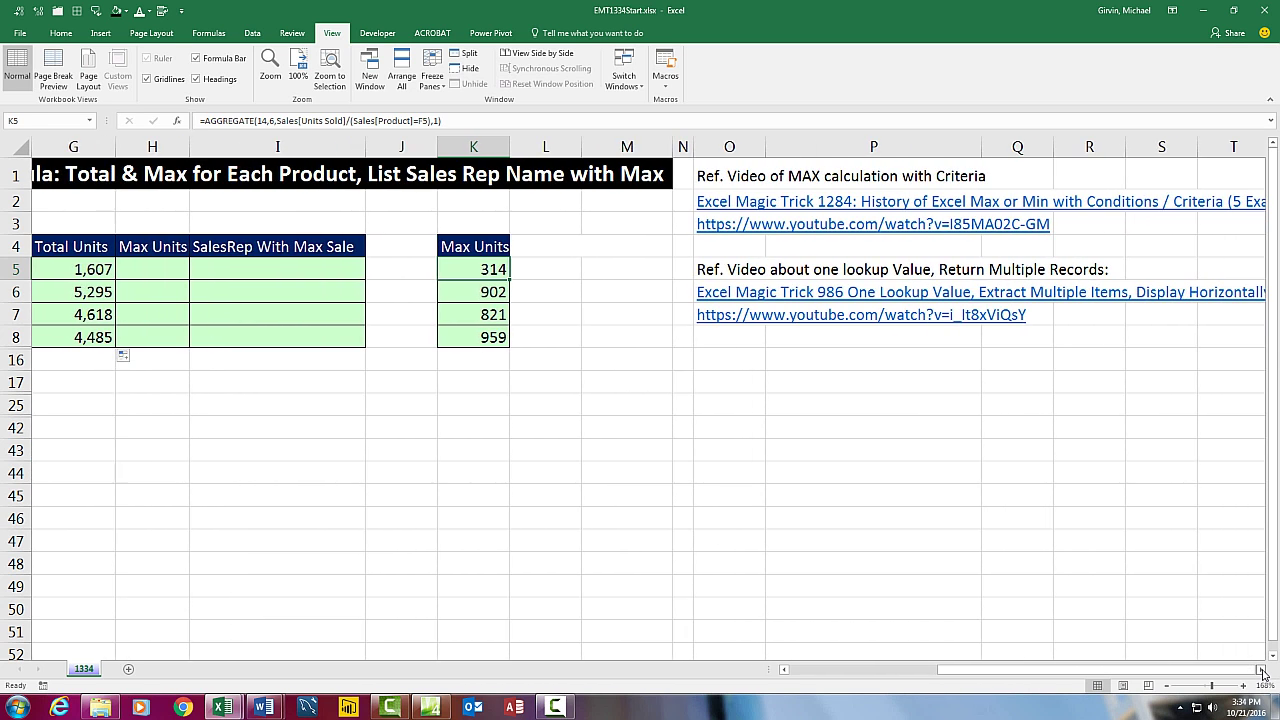
click(1261, 670)
click(1261, 670)
click(1261, 670)
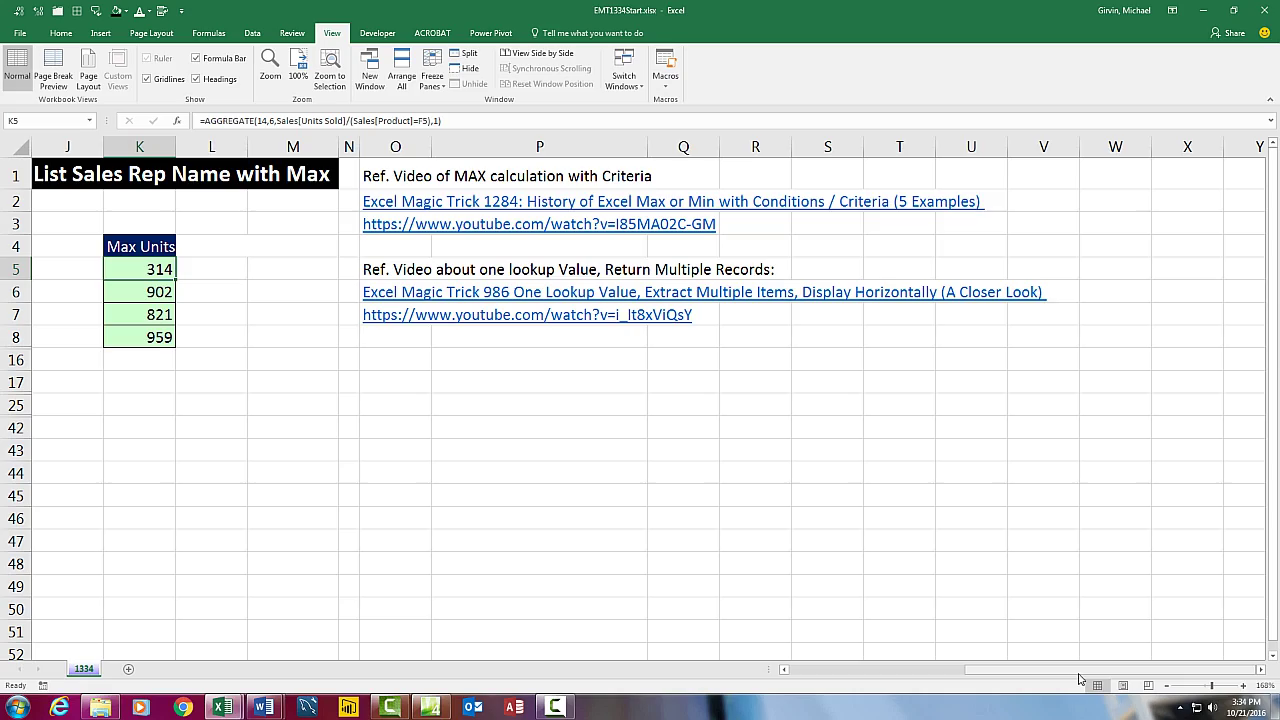
scroll(1086, 656, left, 3)
Enter =MAXIFS(Sales[Units Sold],Sales[Product],F5) in H5 and fill it down to H8.
click(615, 269)
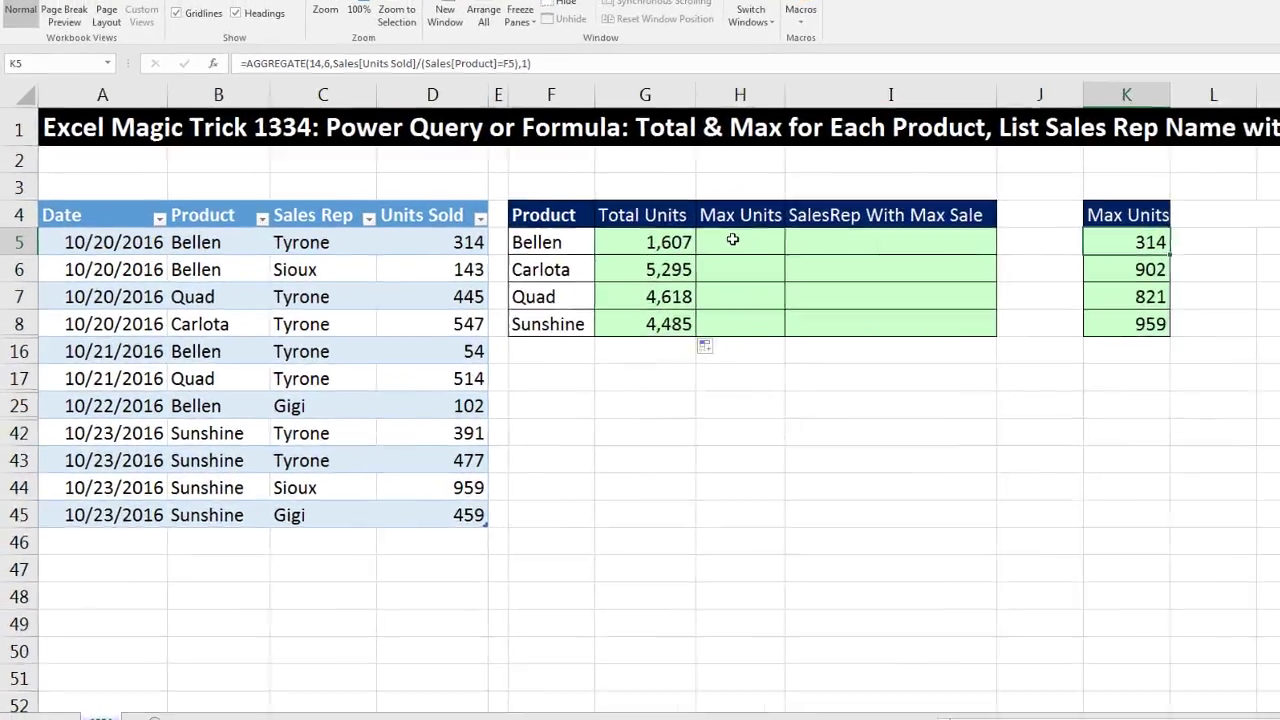
text(=maxig)
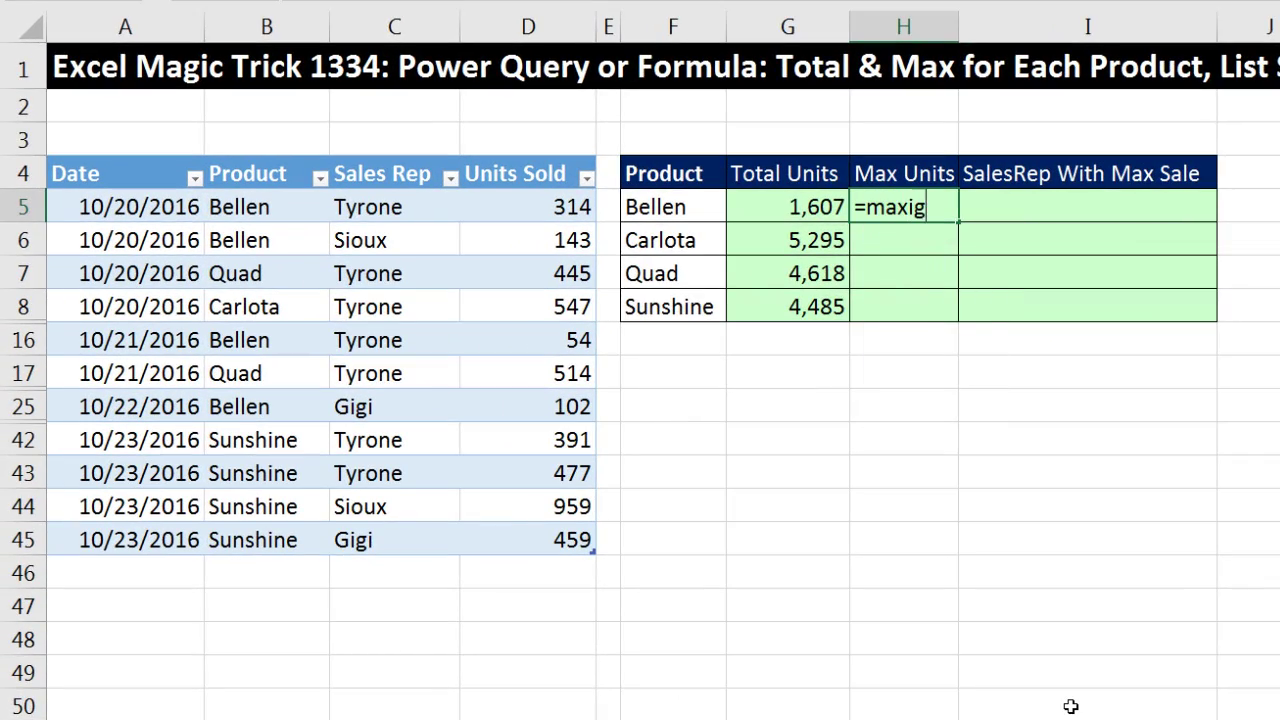
key(BackSpace)
text(fs)
key(Tab)
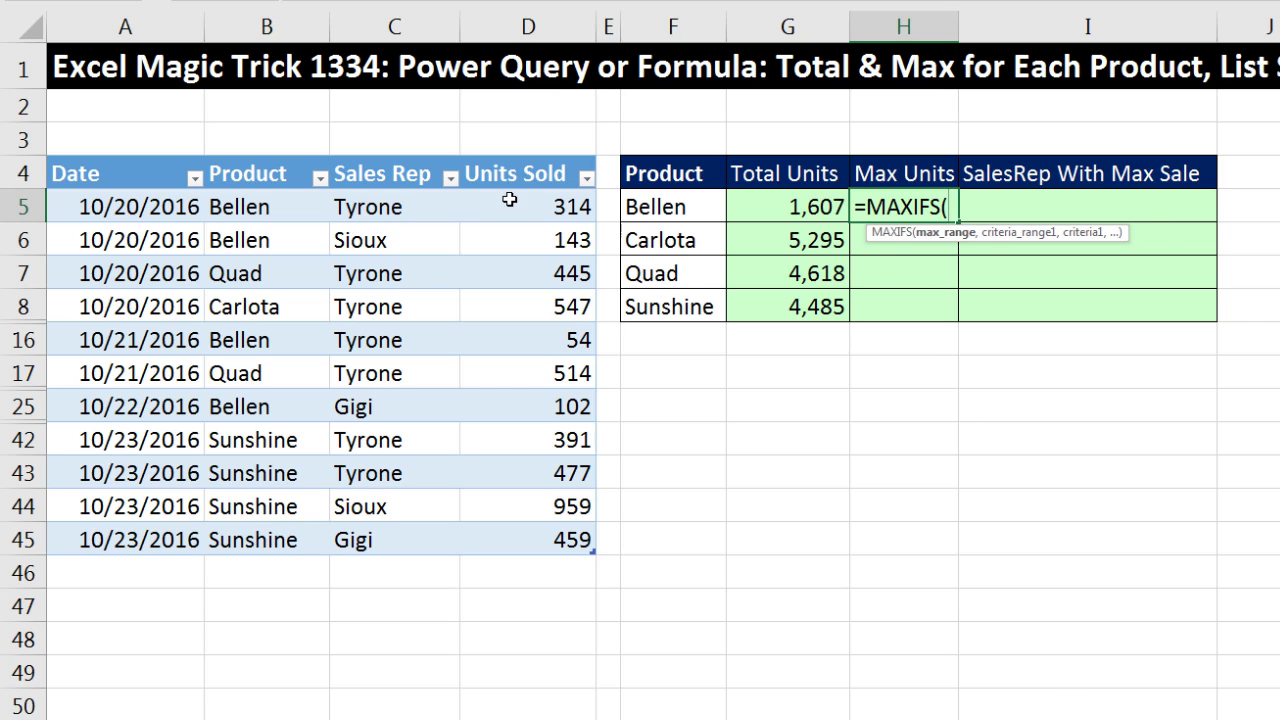
drag(510, 205, 538, 533)
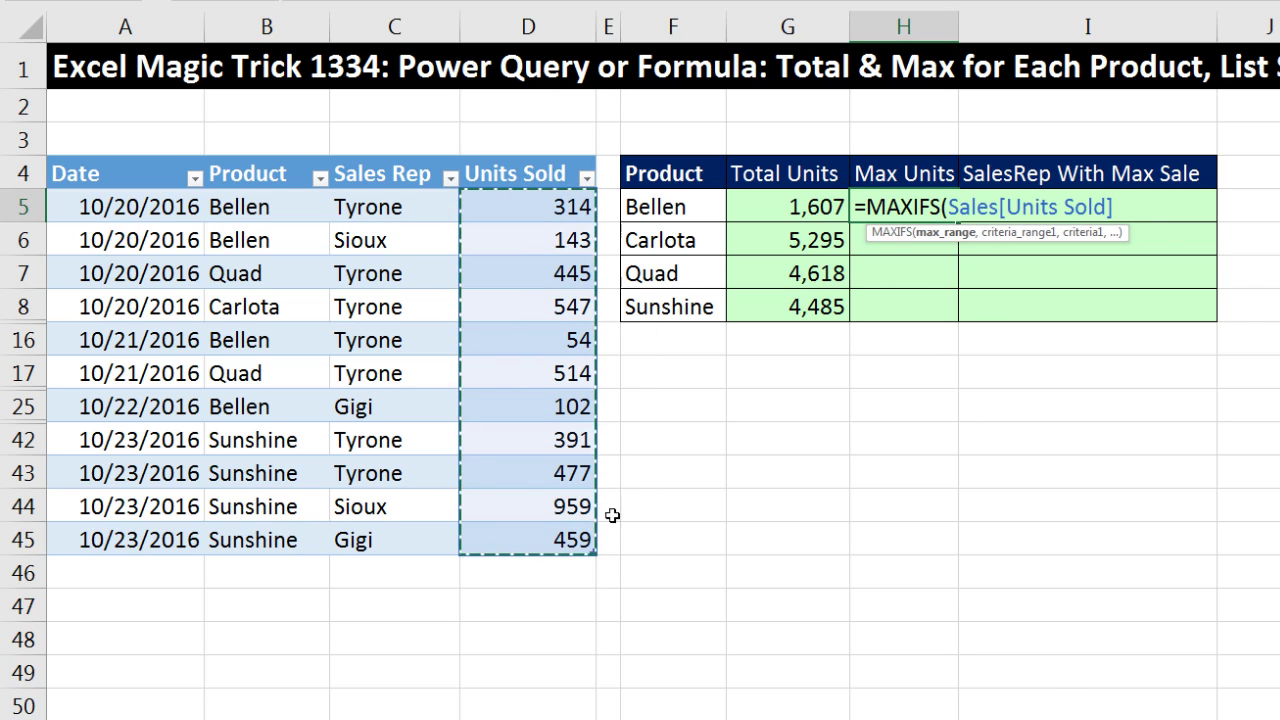
text(,)
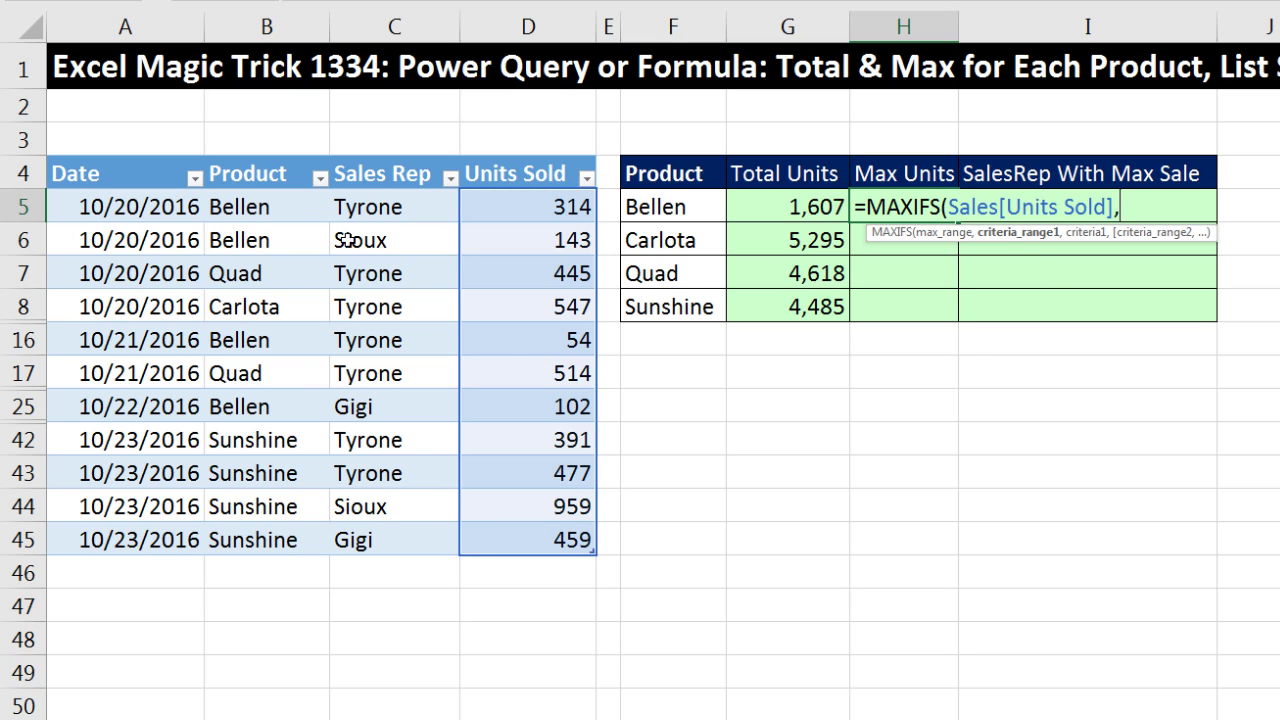
drag(278, 207, 309, 538)
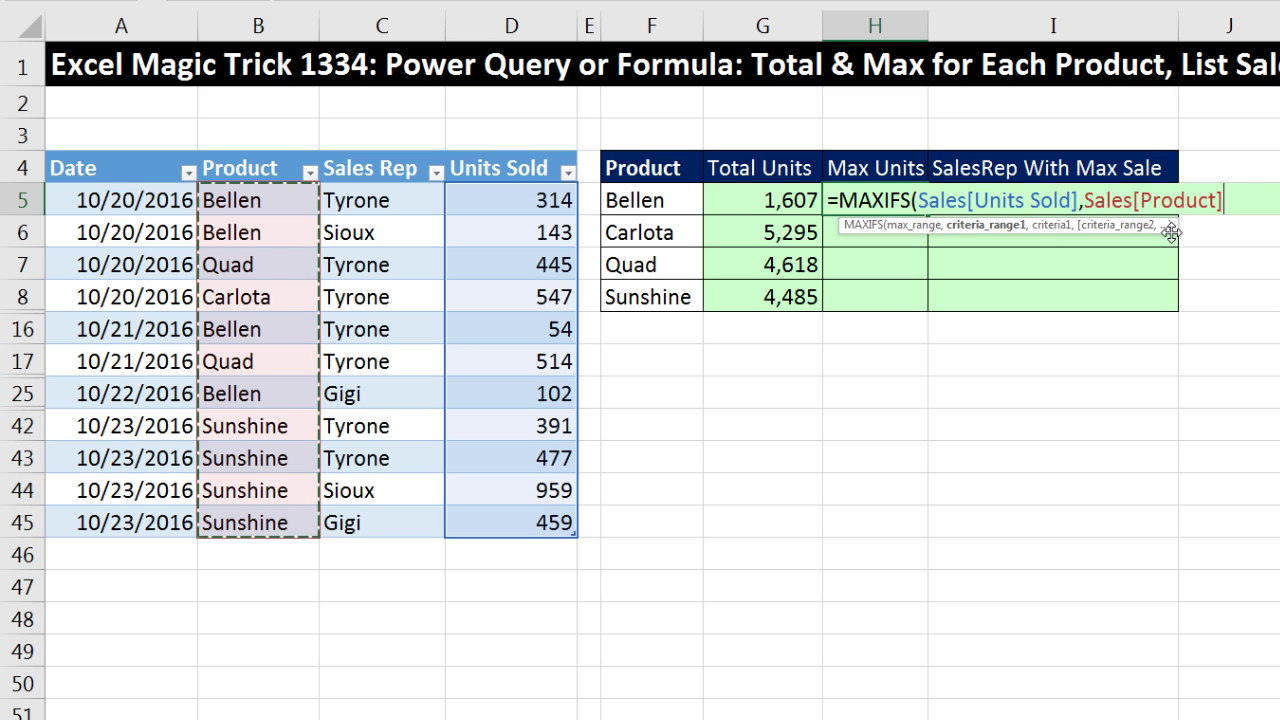
text(,)
click(632, 203)
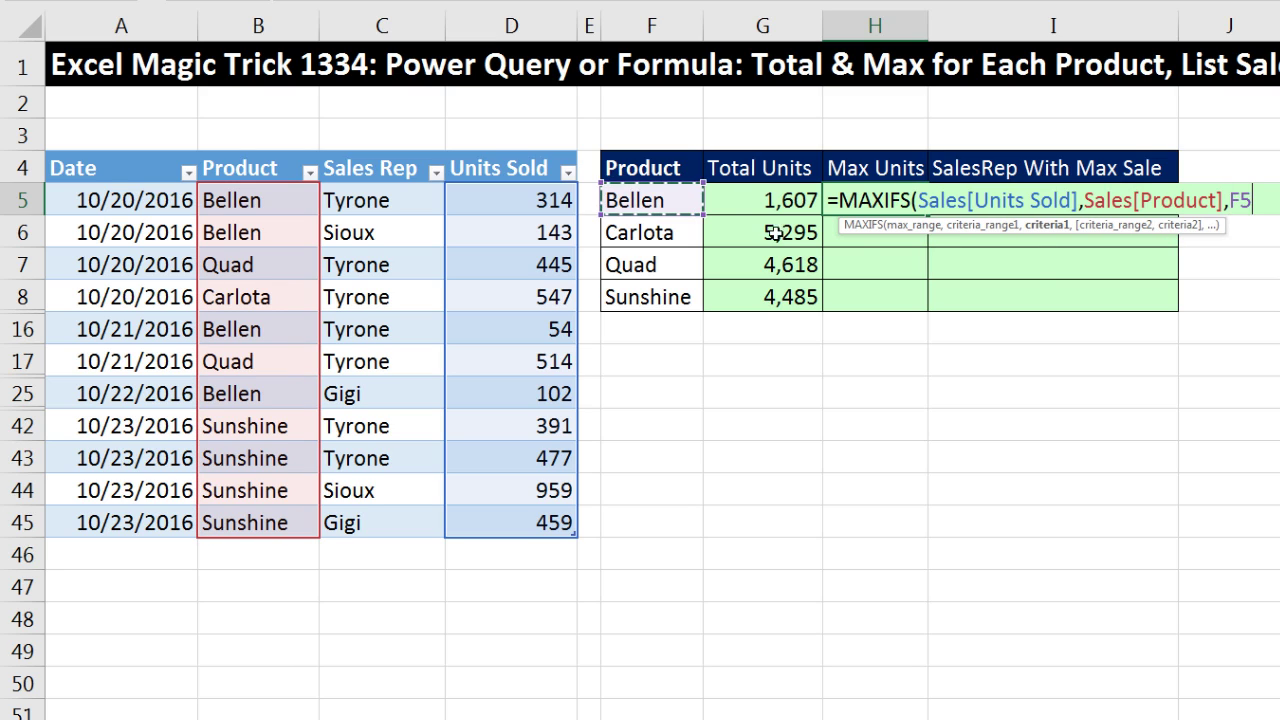
key(ctrl+Return)
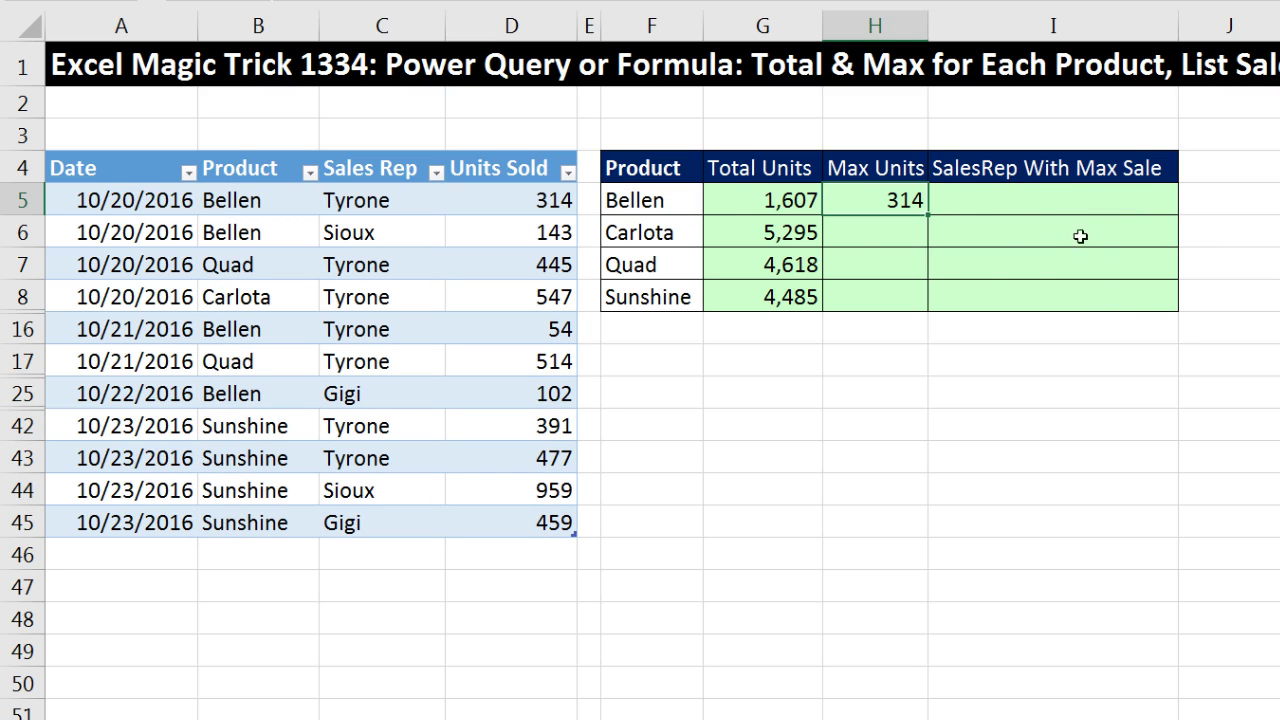
double_click(926, 215)
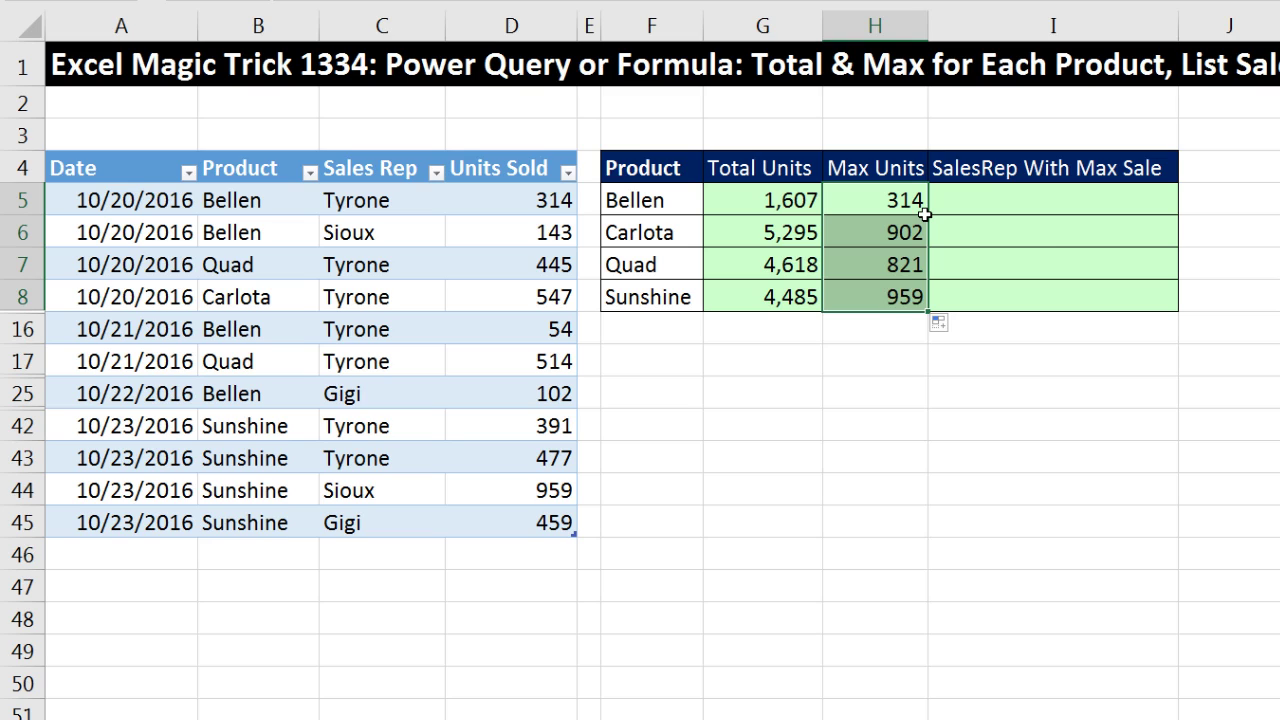
Review the Bellen summary cells G5 to I5 and the Product column of the Sales table as lookup inputs.
click(795, 200)
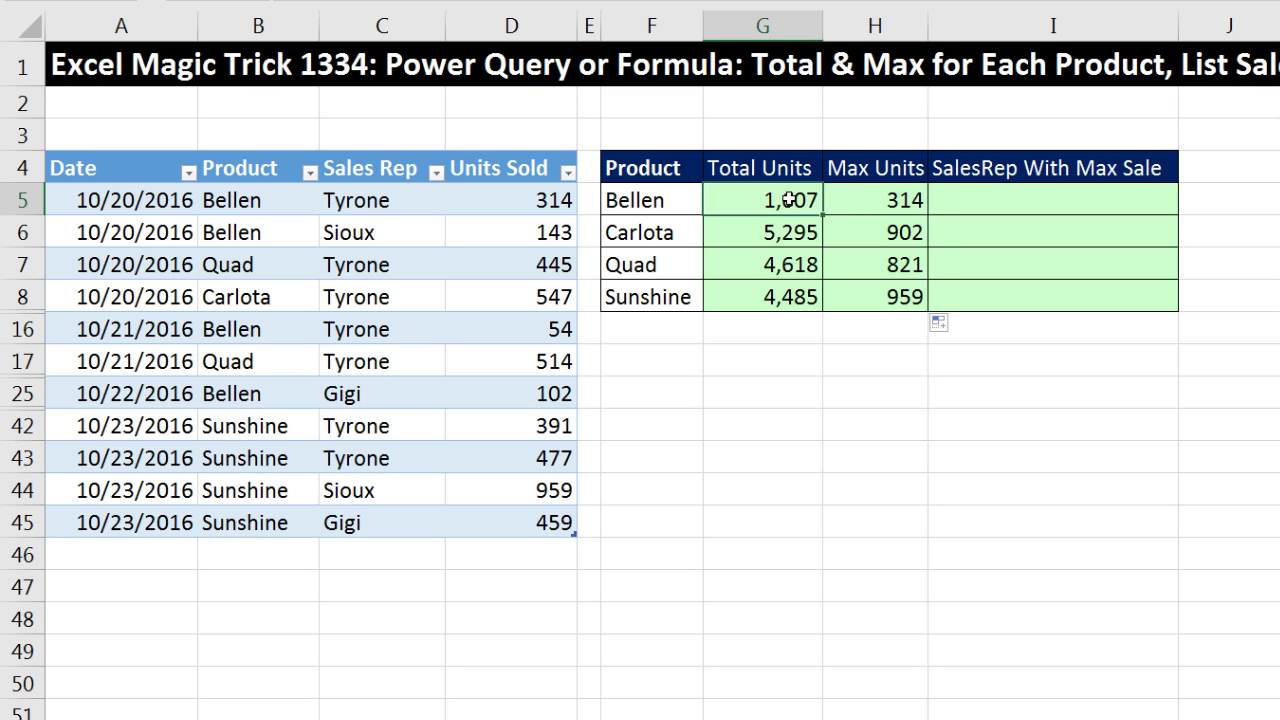
click(845, 196)
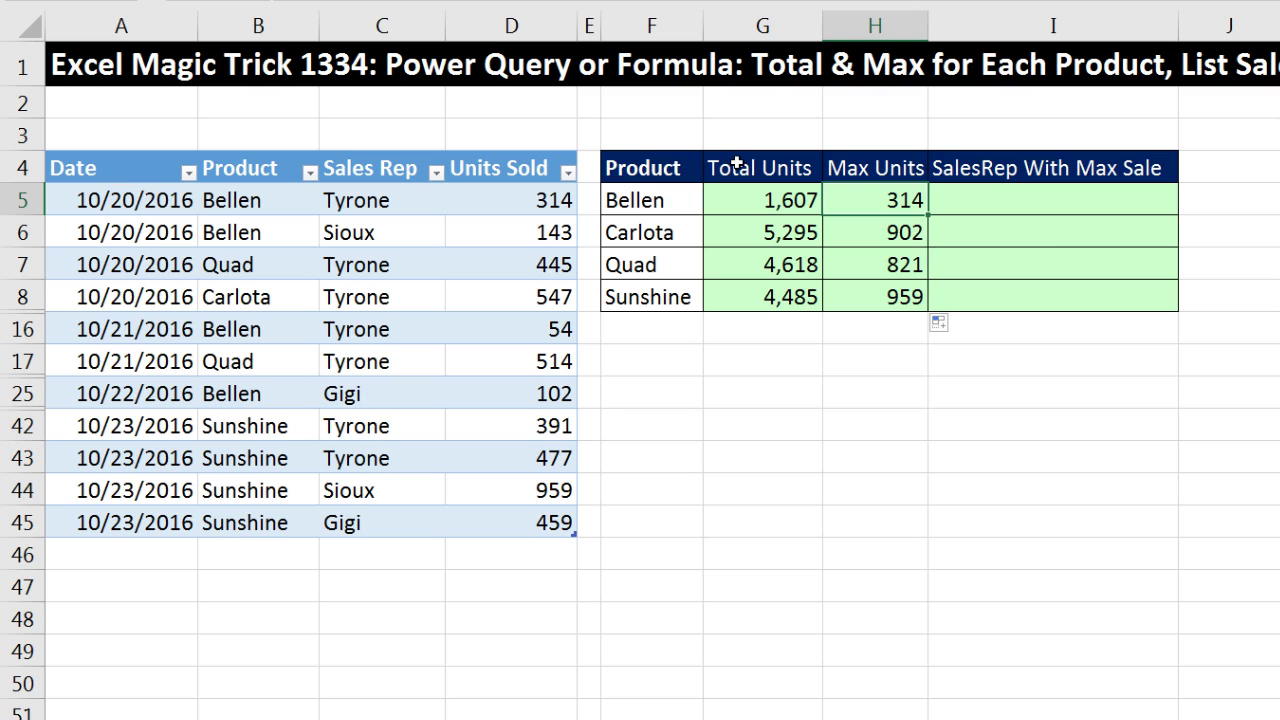
click(979, 200)
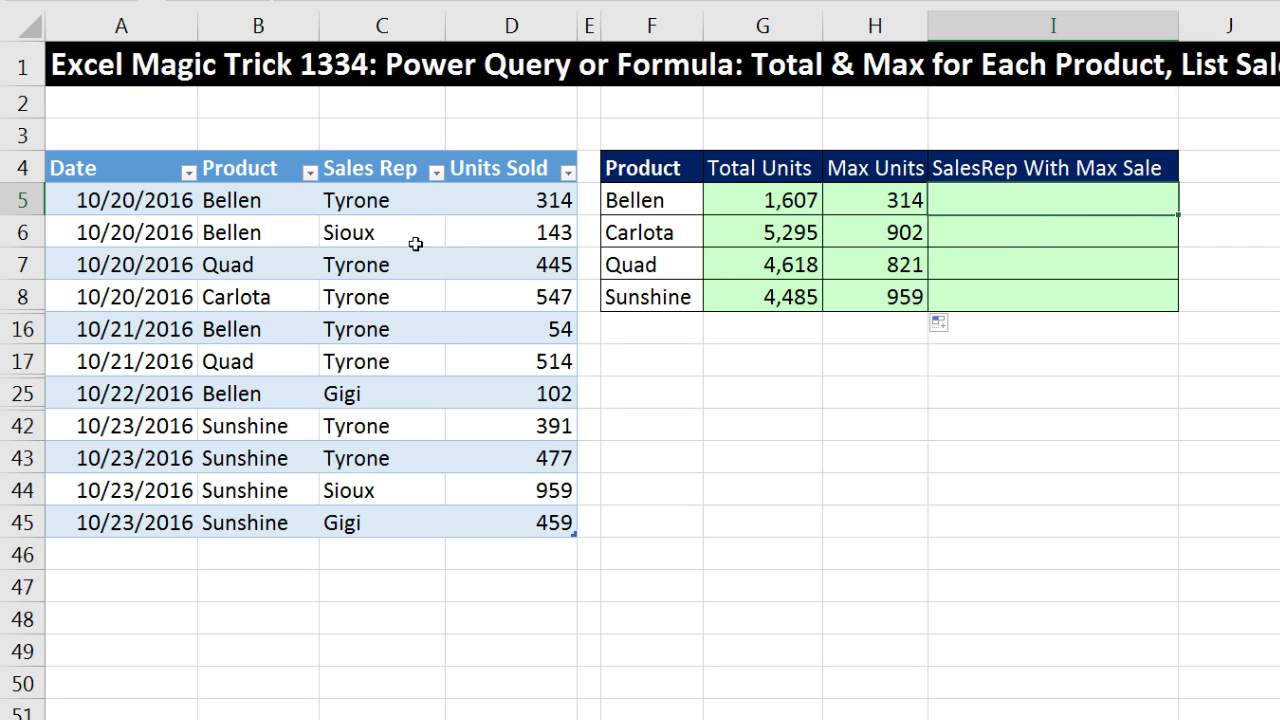
drag(258, 202, 290, 521)
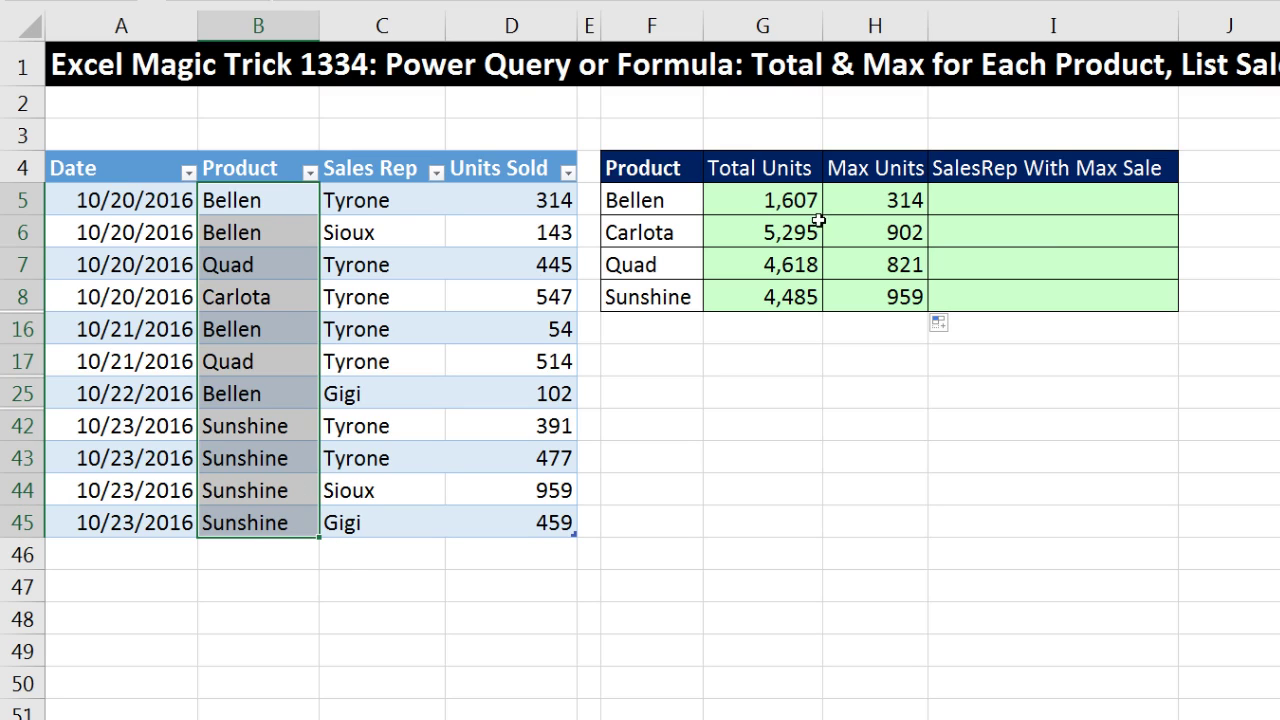
Compare Bellen's maximum units in H5 and product name in F5 as the two lookup values needed for I5.
click(857, 202)
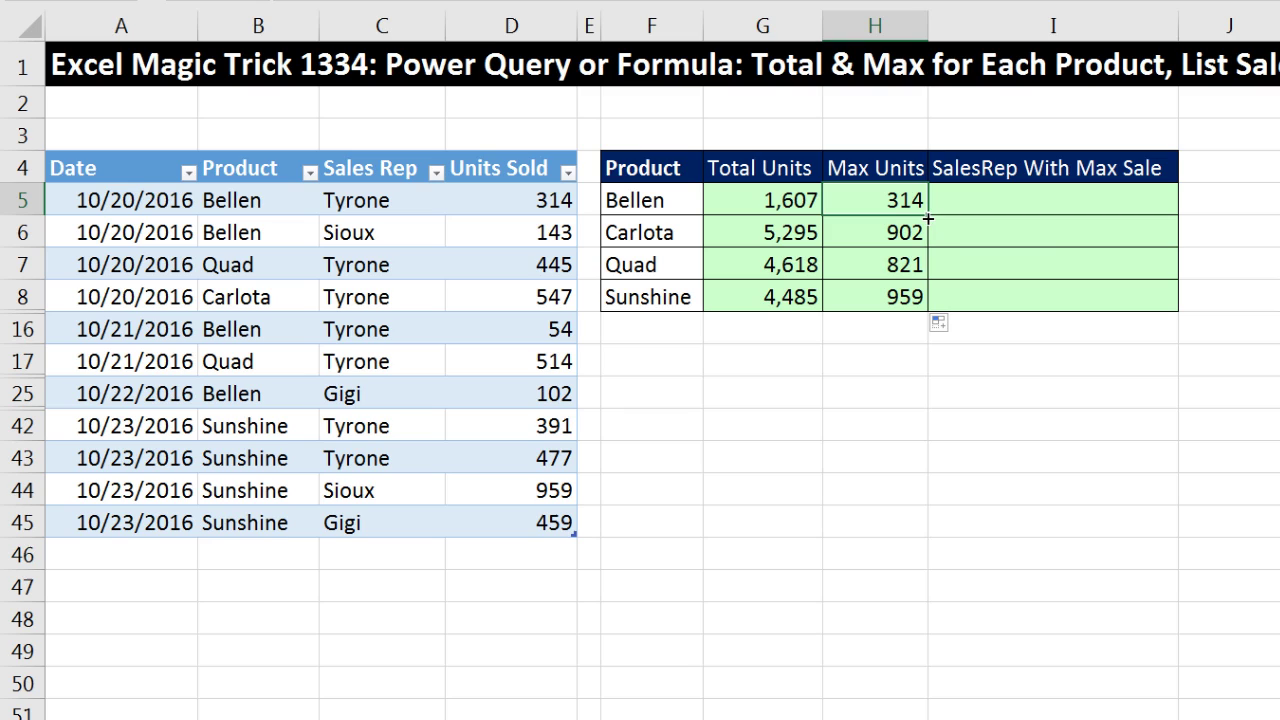
click(962, 207)
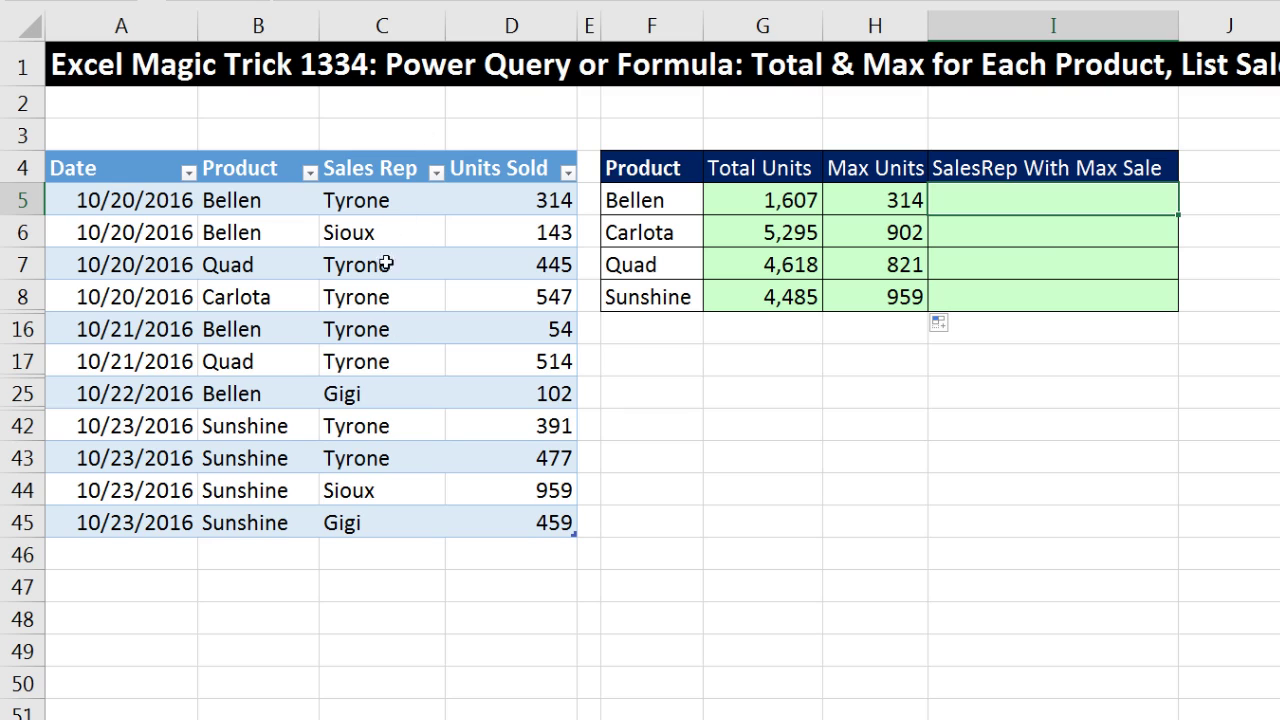
click(662, 206)
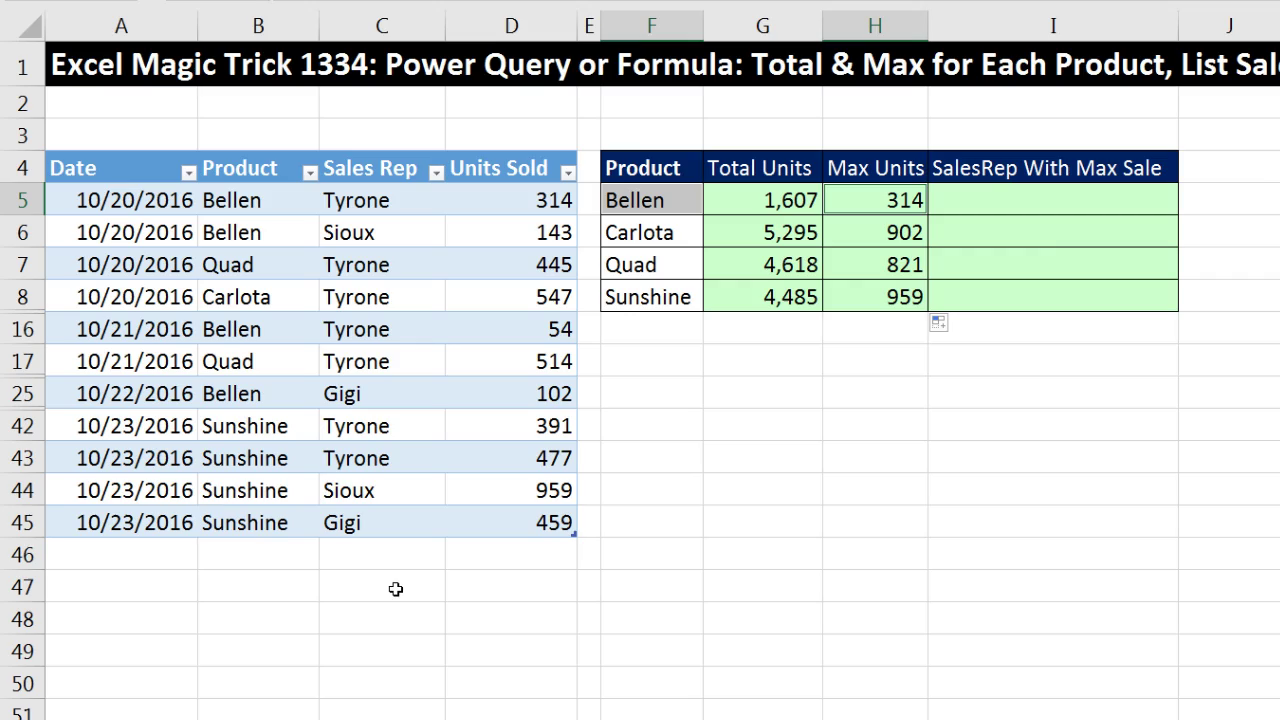
click(992, 200)
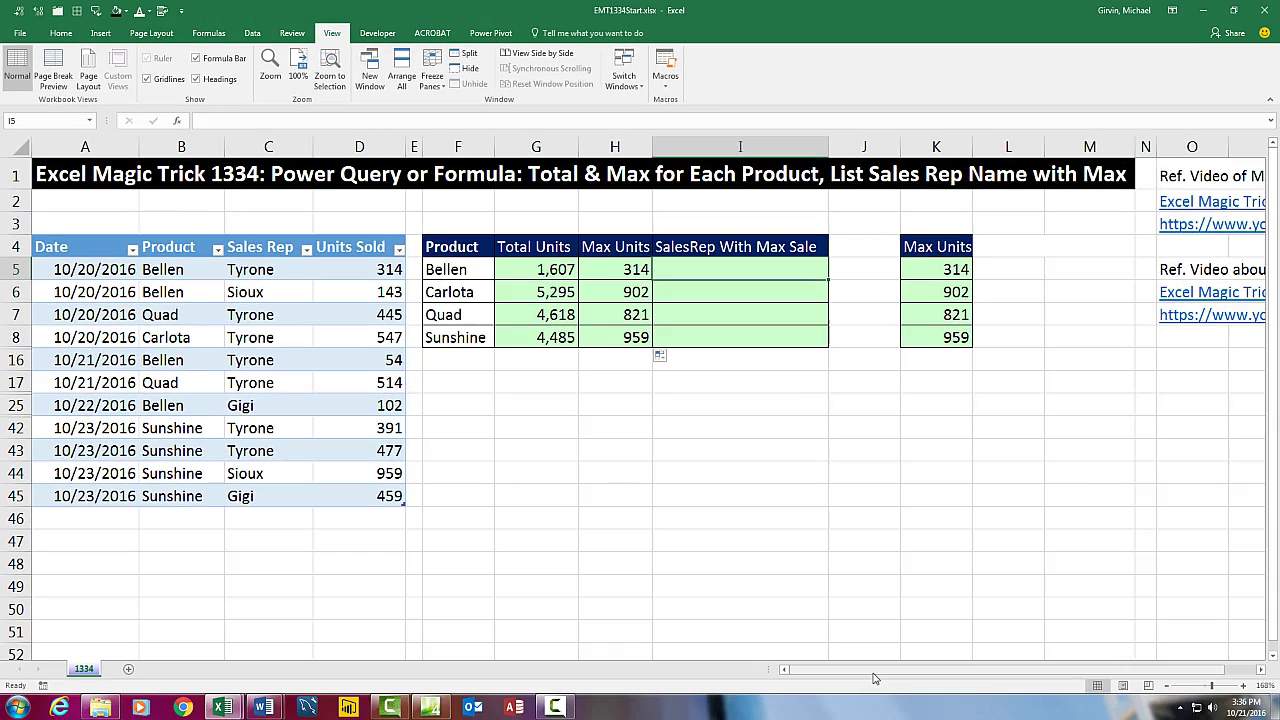
Read the reference video links in column O about returning multiple records for one lookup value, and return to the summary table.
drag(1090, 669, 1107, 665)
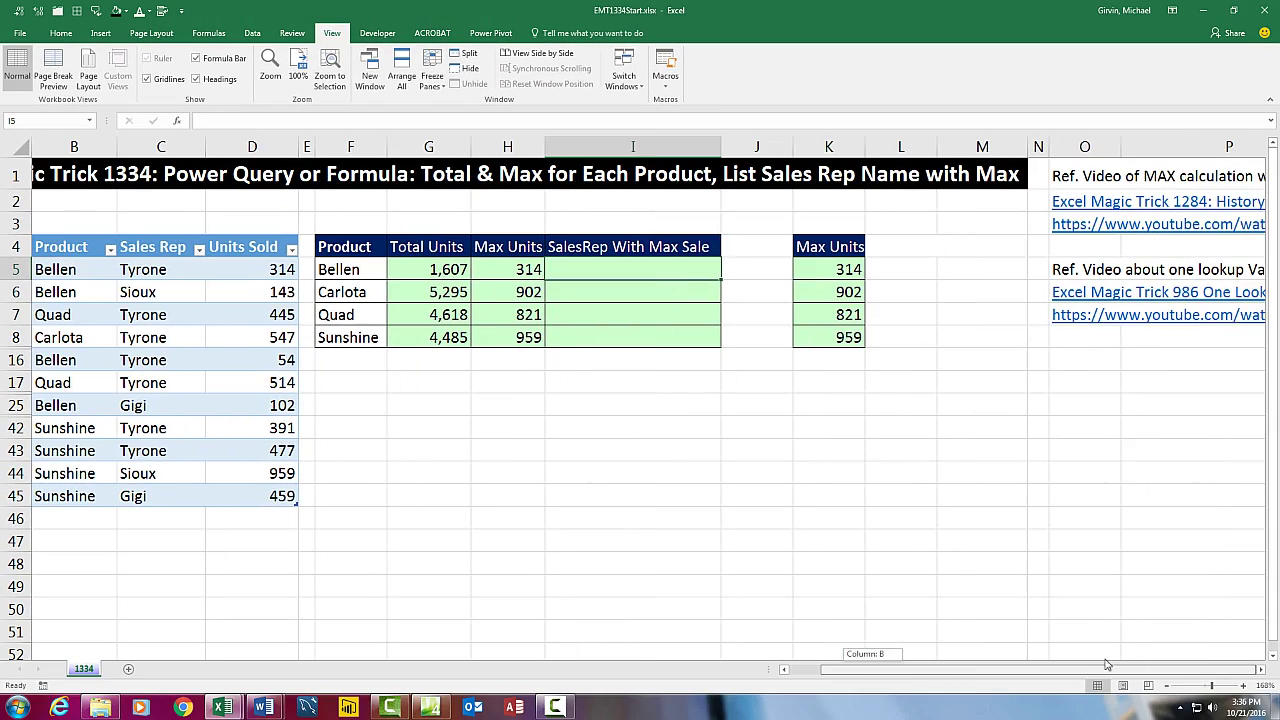
click(1261, 670)
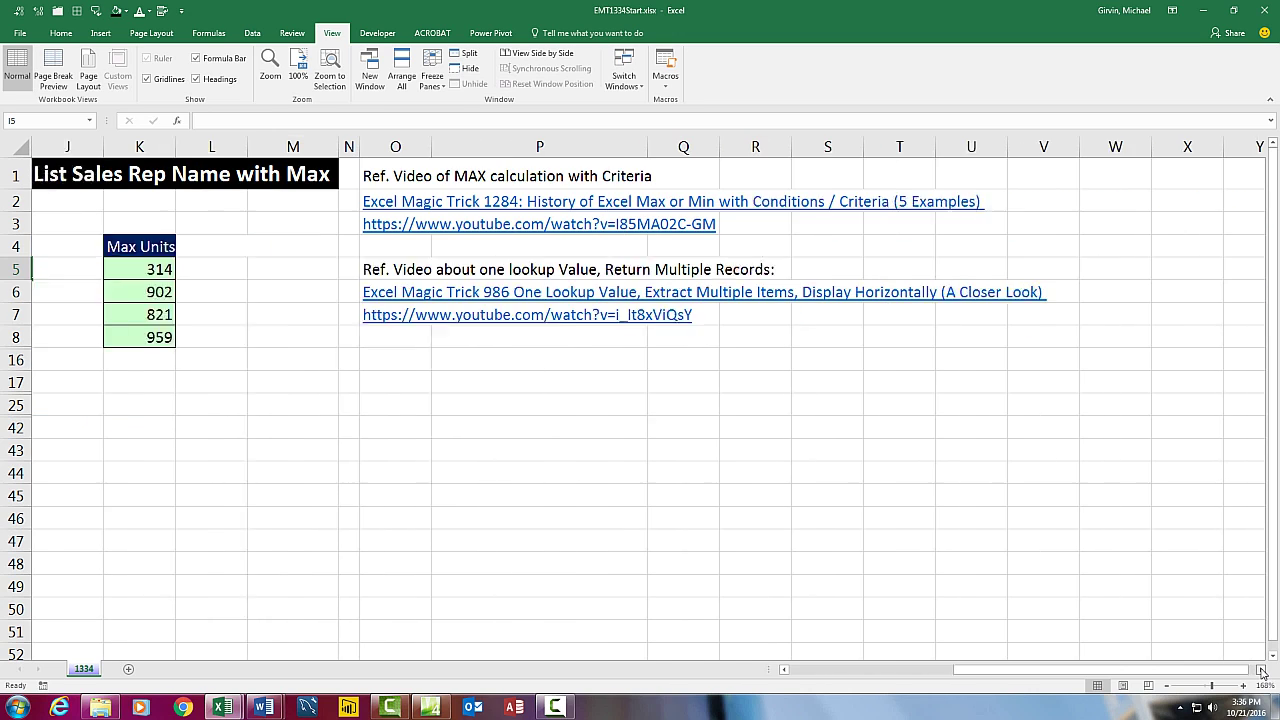
click(1261, 670)
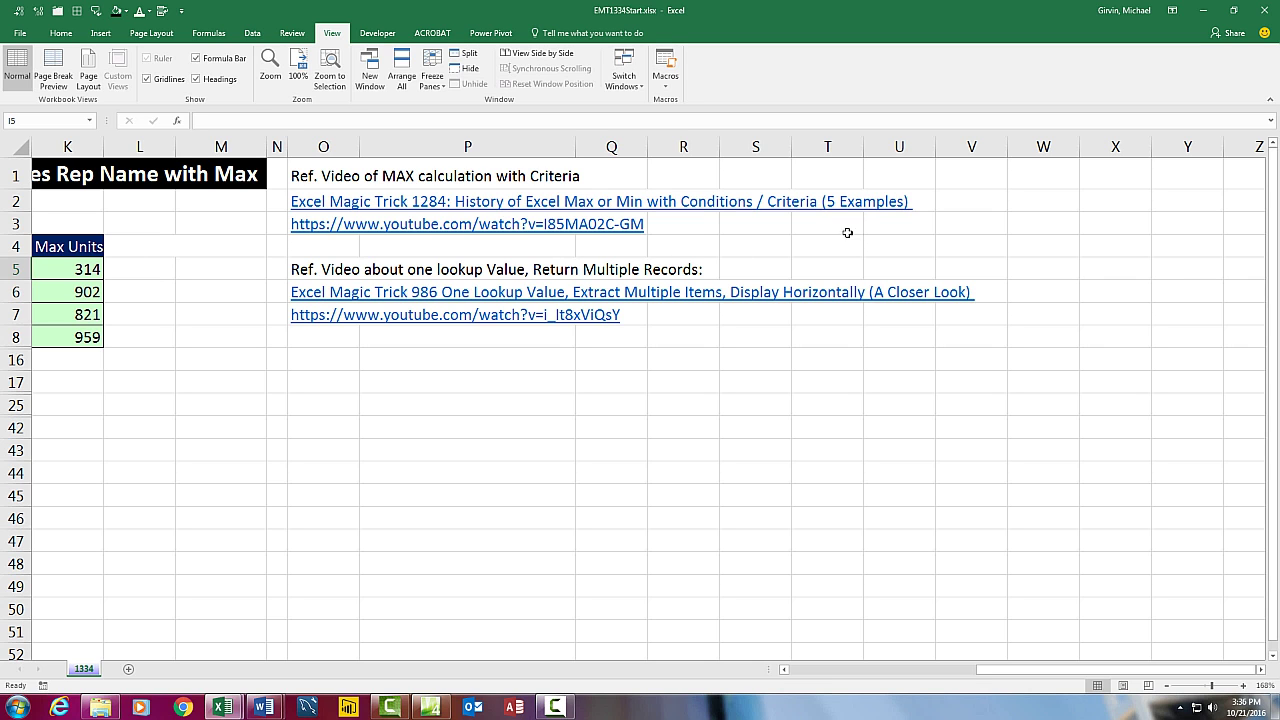
drag(1035, 677, 786, 677)
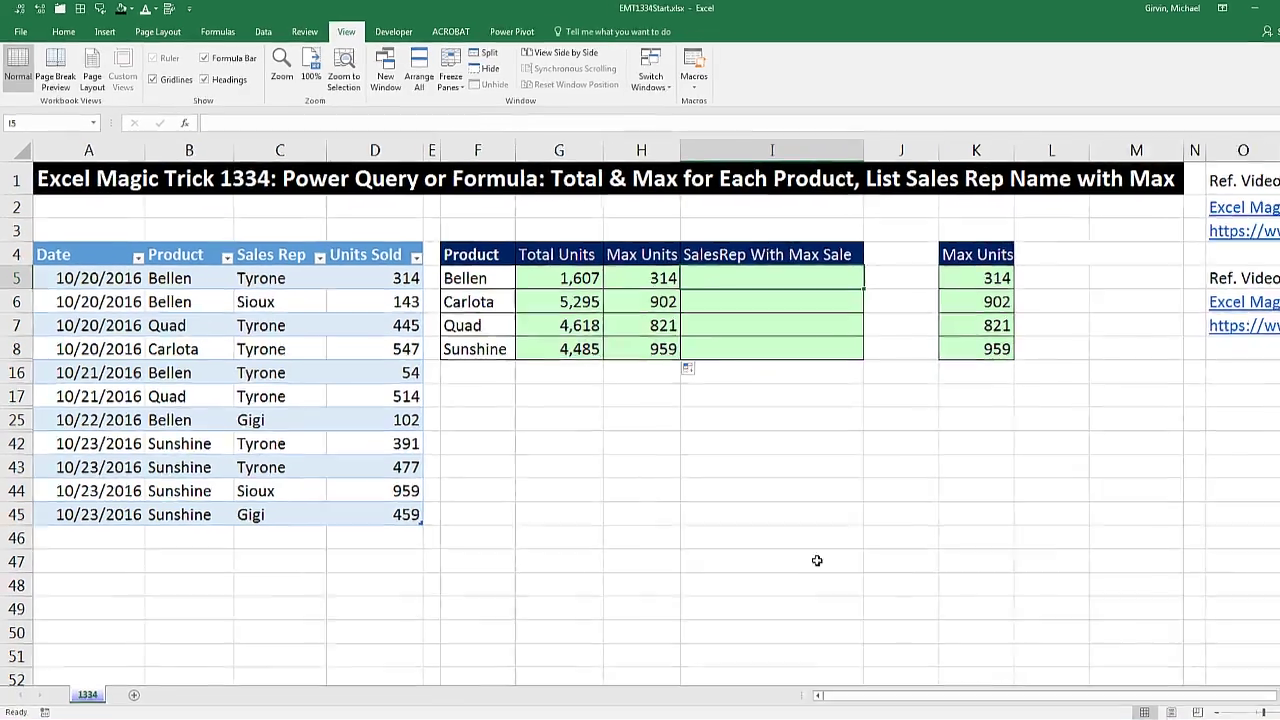
Start an INDEX formula in I5 with the Sales[Sales Rep] column as its array.
text(=in)
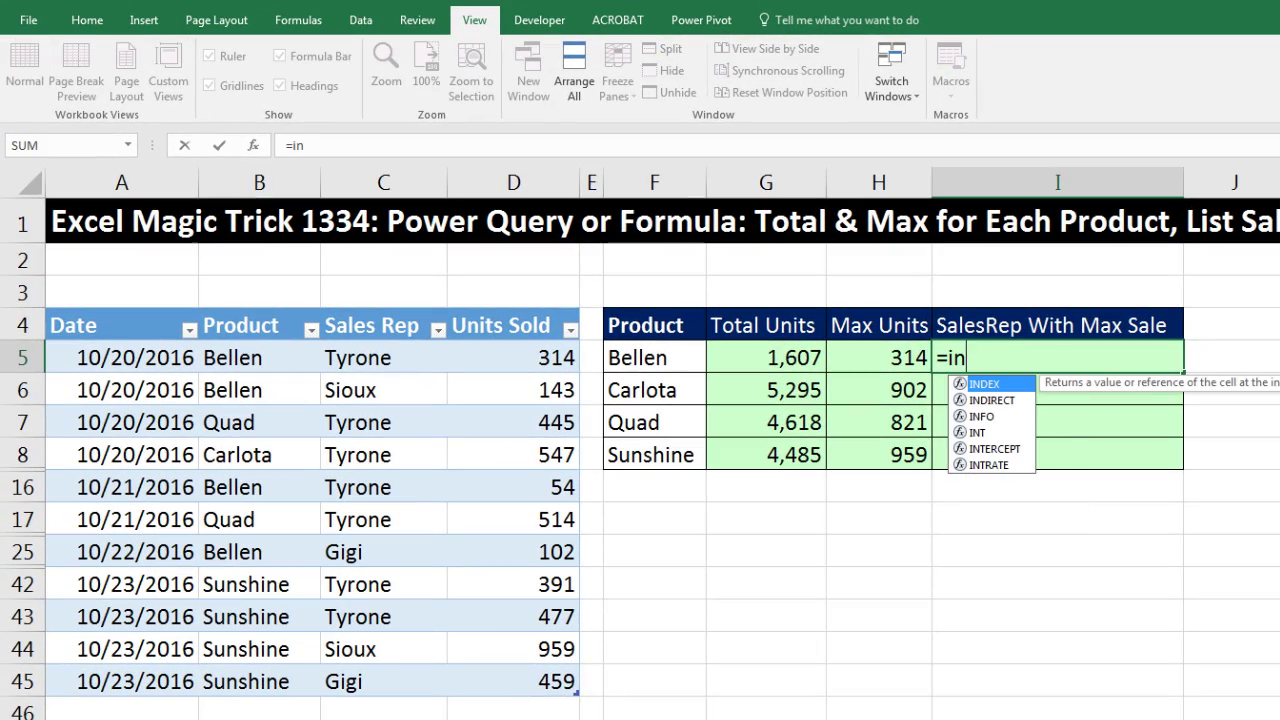
key(Tab)
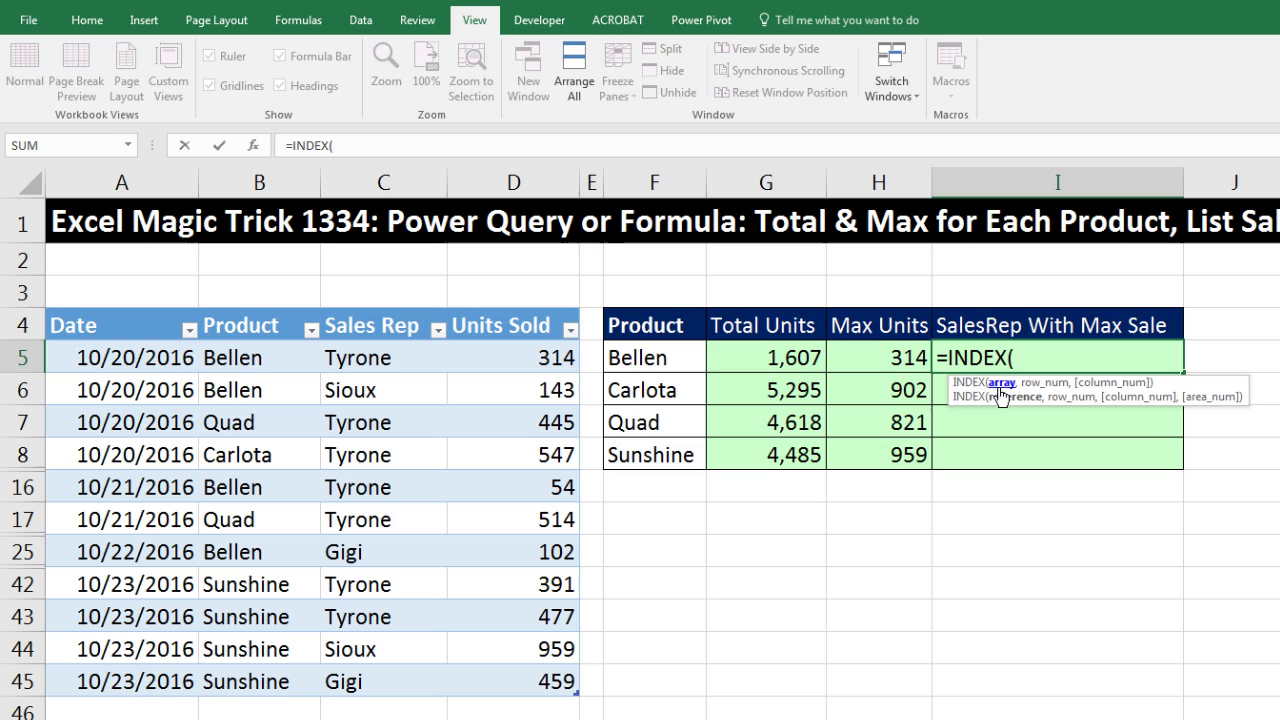
click(384, 360)
drag(384, 358, 390, 686)
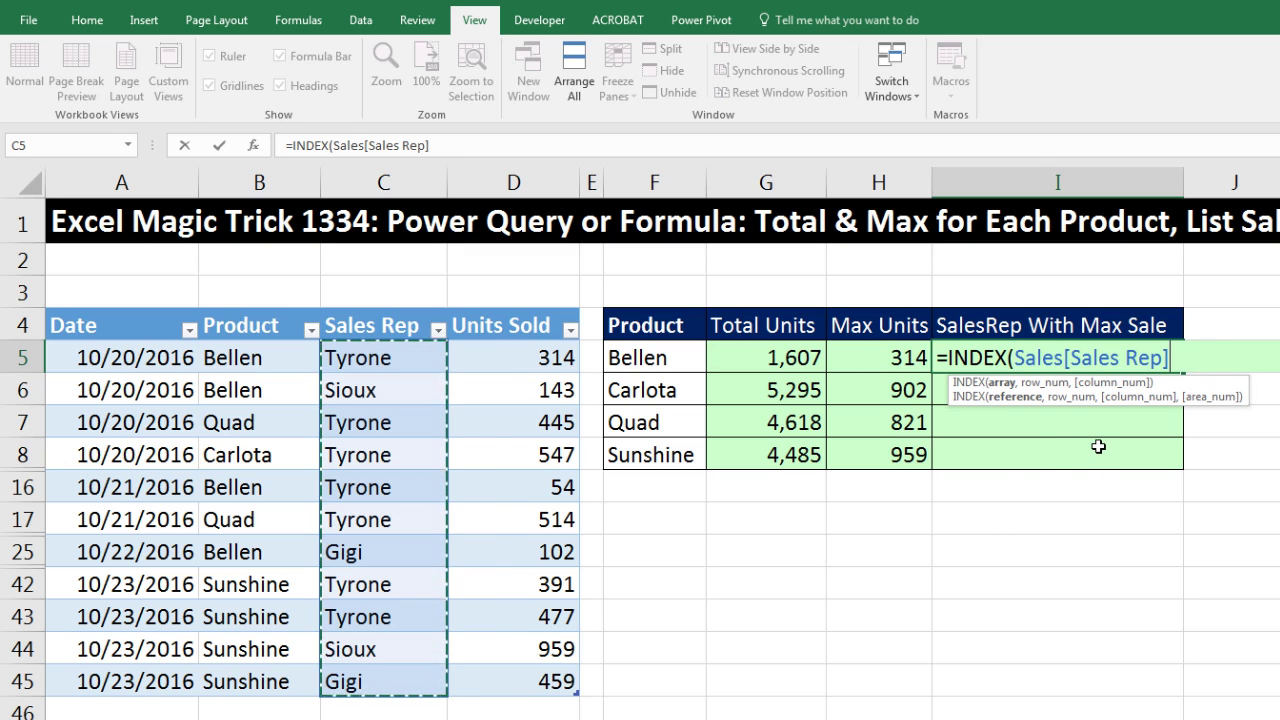
text(,)
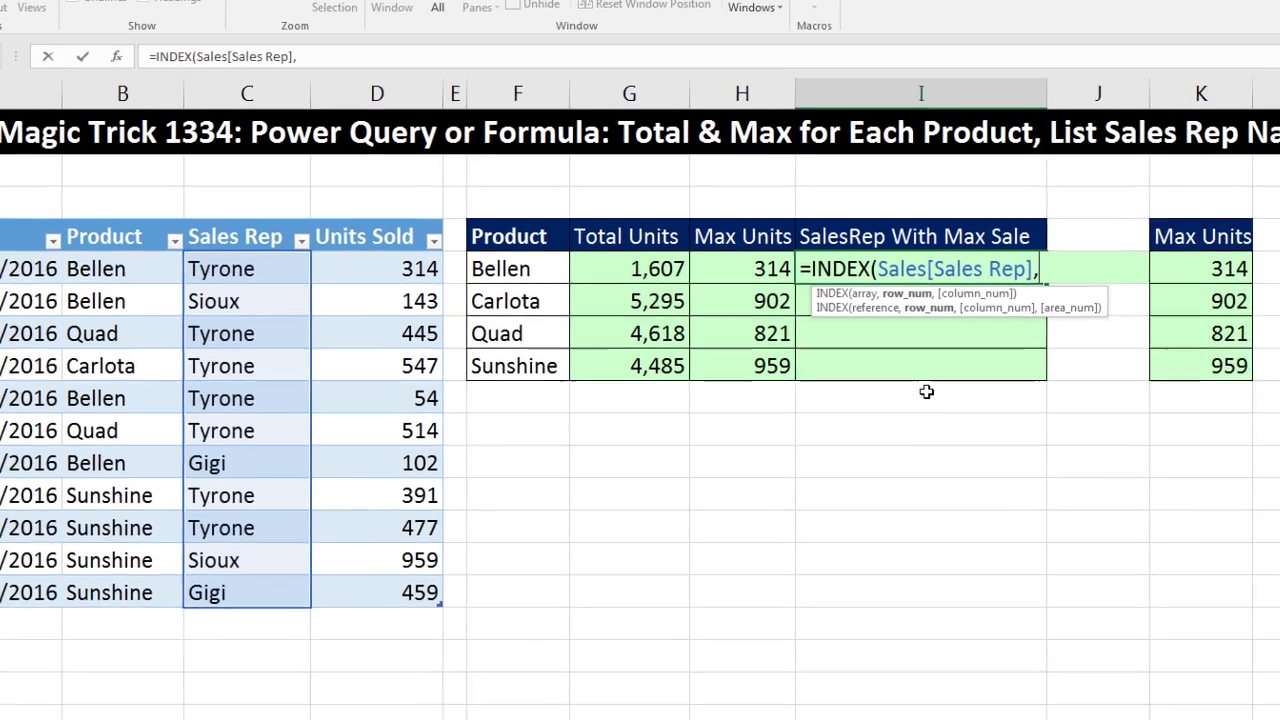
Nest MATCH as the INDEX row number, with the joined lookup value H5&F5.
text(mat)
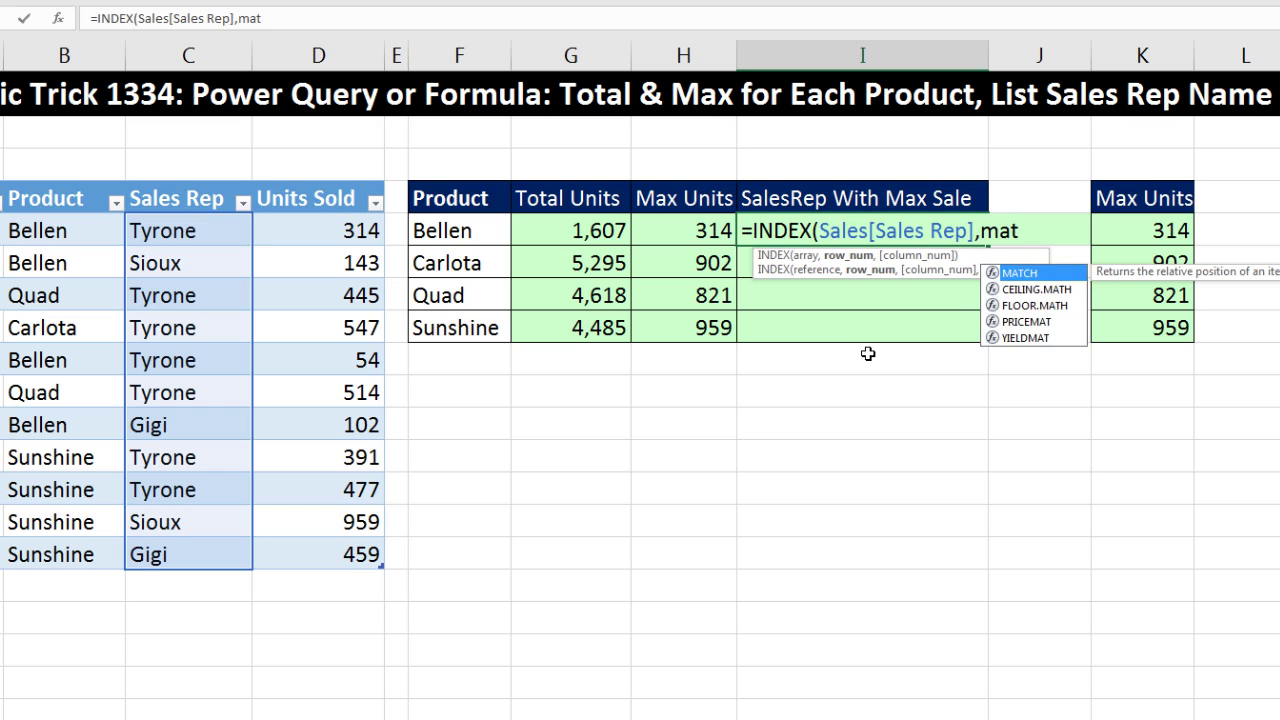
key(Tab)
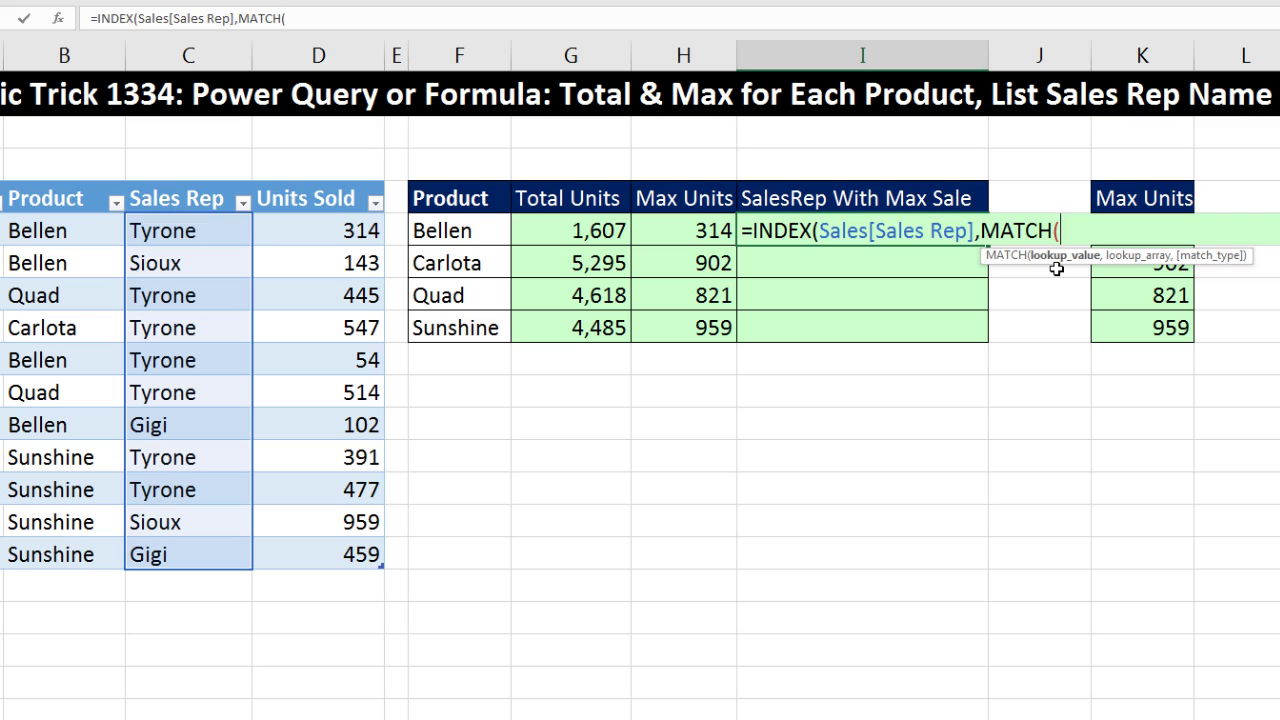
click(703, 235)
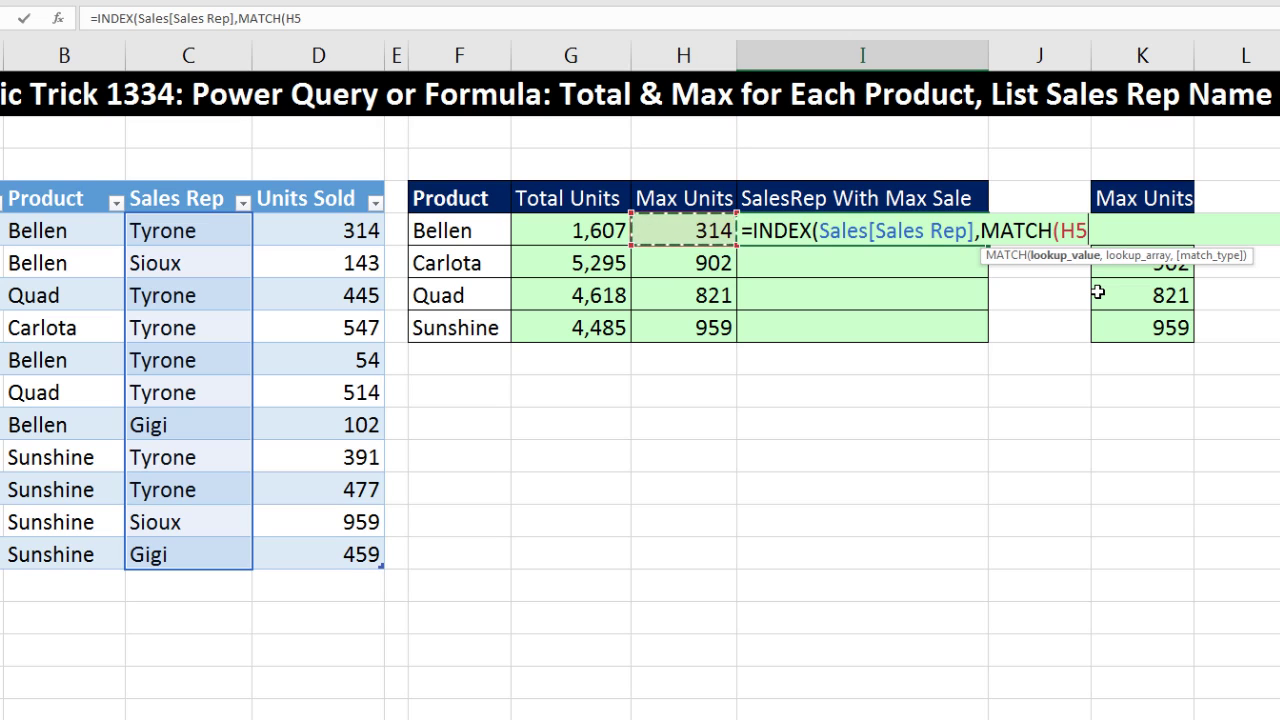
text(&)
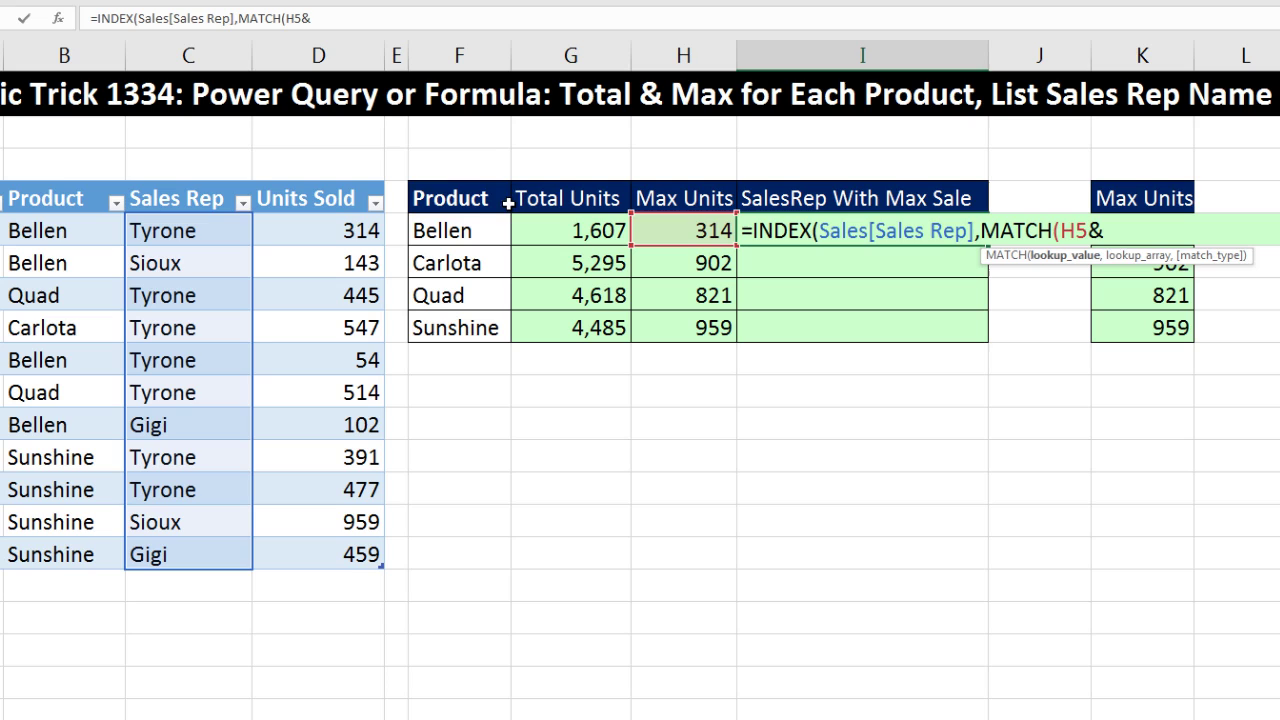
click(477, 225)
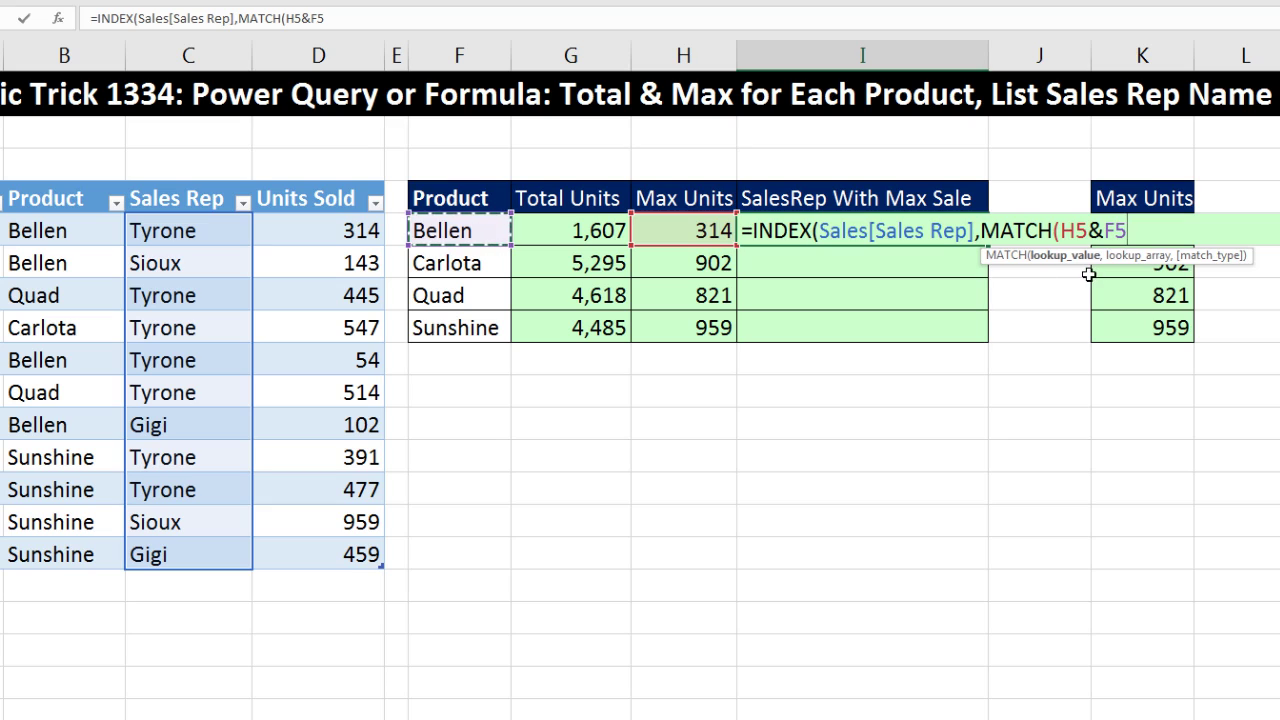
Evaluate the H5&F5 lookup value within the formula to inspect the joined text, and restore the cell references.
drag(1061, 231, 1133, 231)
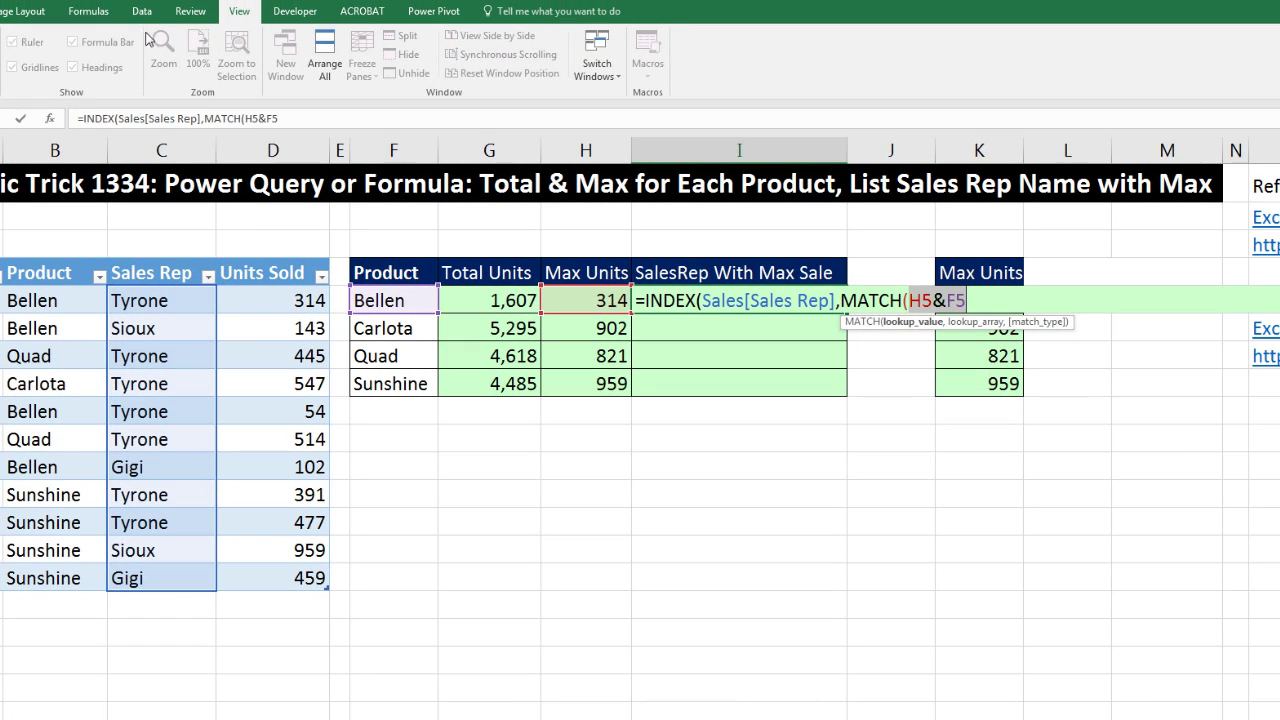
click(108, 13)
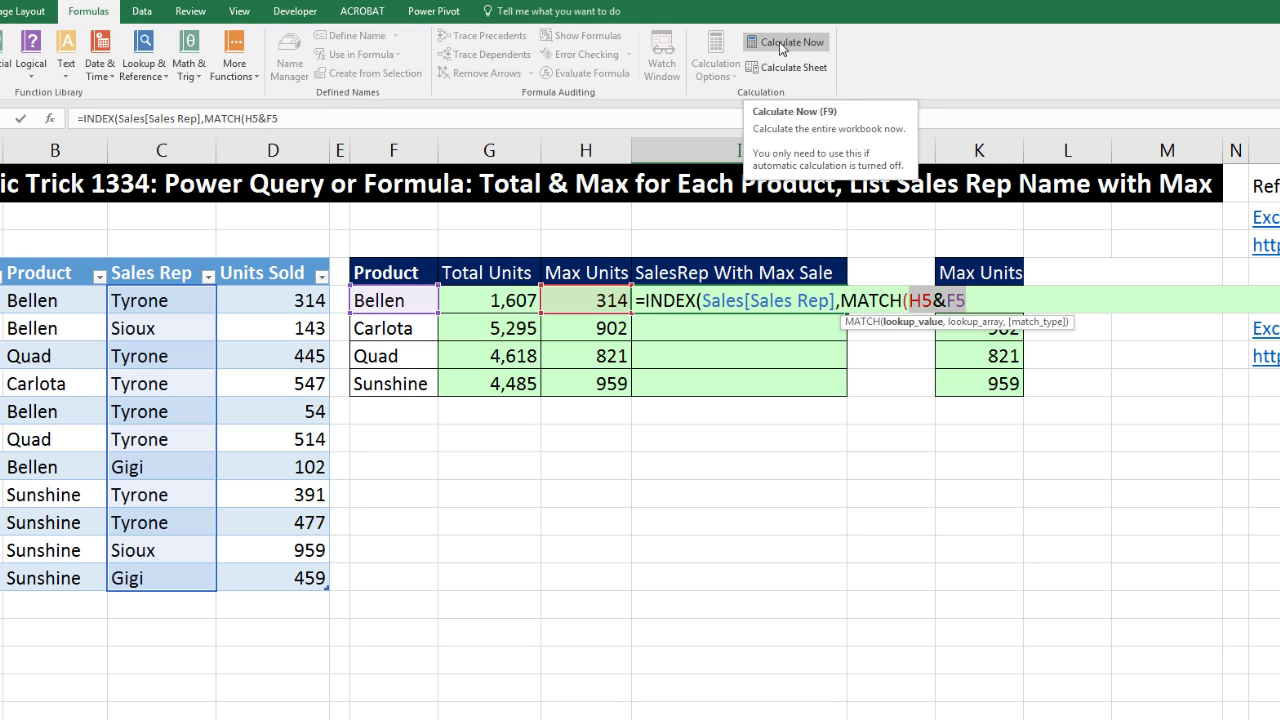
key(F9)
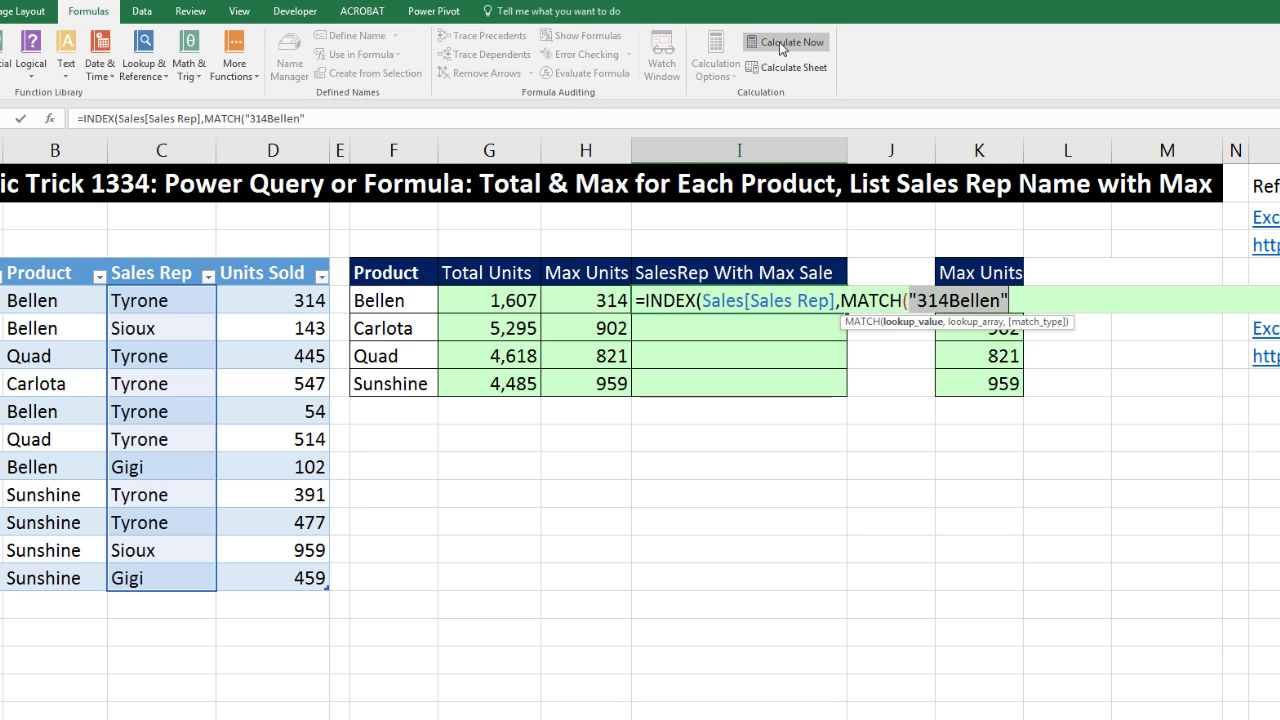
key(ctrl+z)
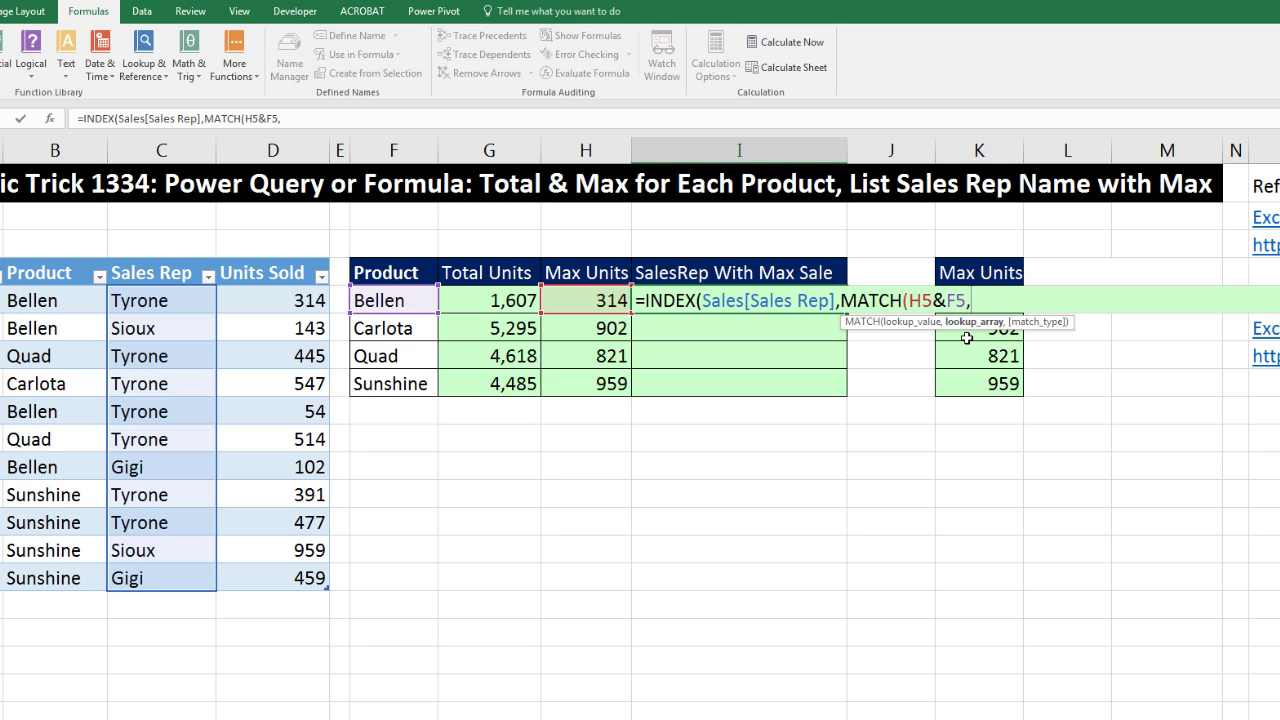
Set the MATCH lookup array to the joined columns Sales[Units Sold]&Sales[Product].
text(,)
drag(256, 302, 294, 578)
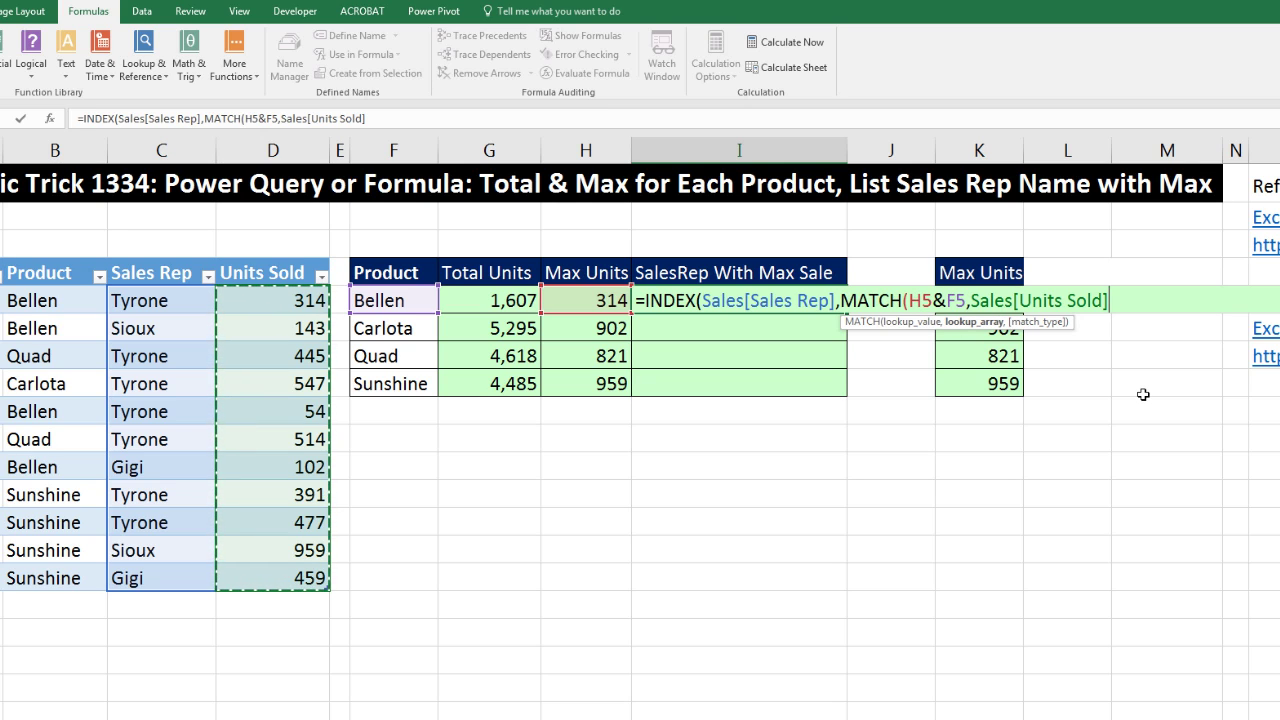
text(&)
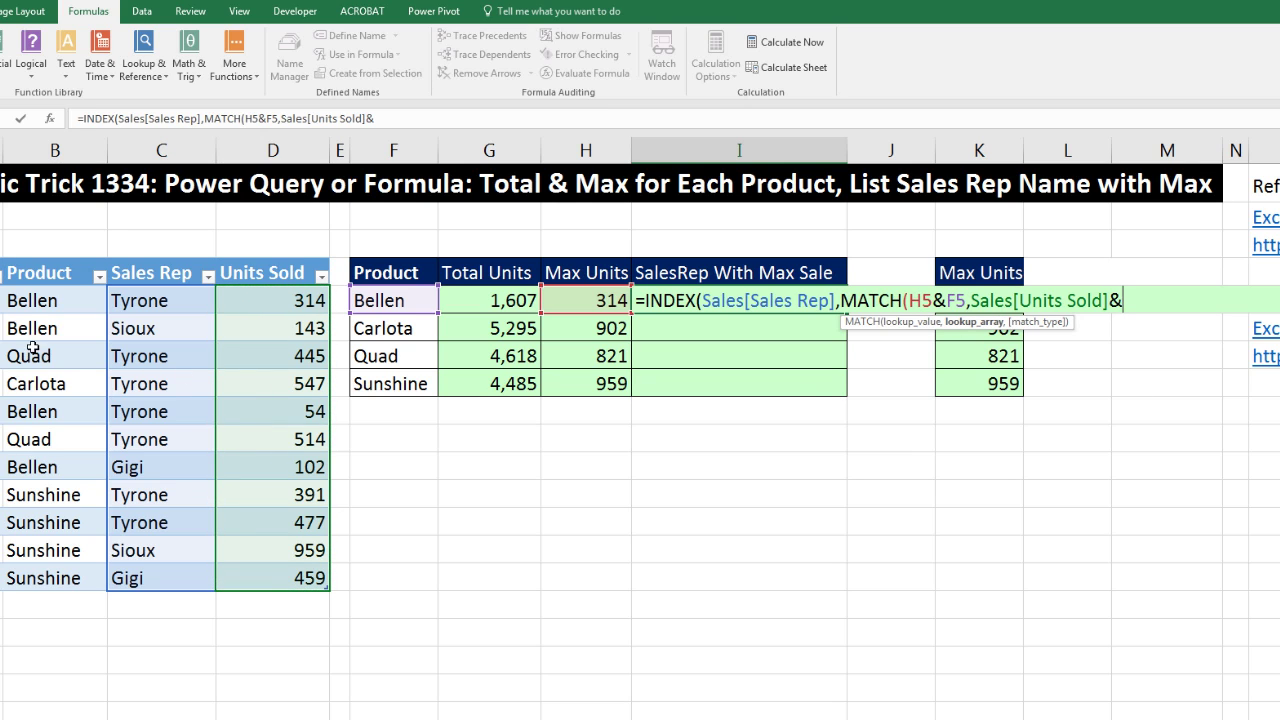
drag(37, 300, 42, 580)
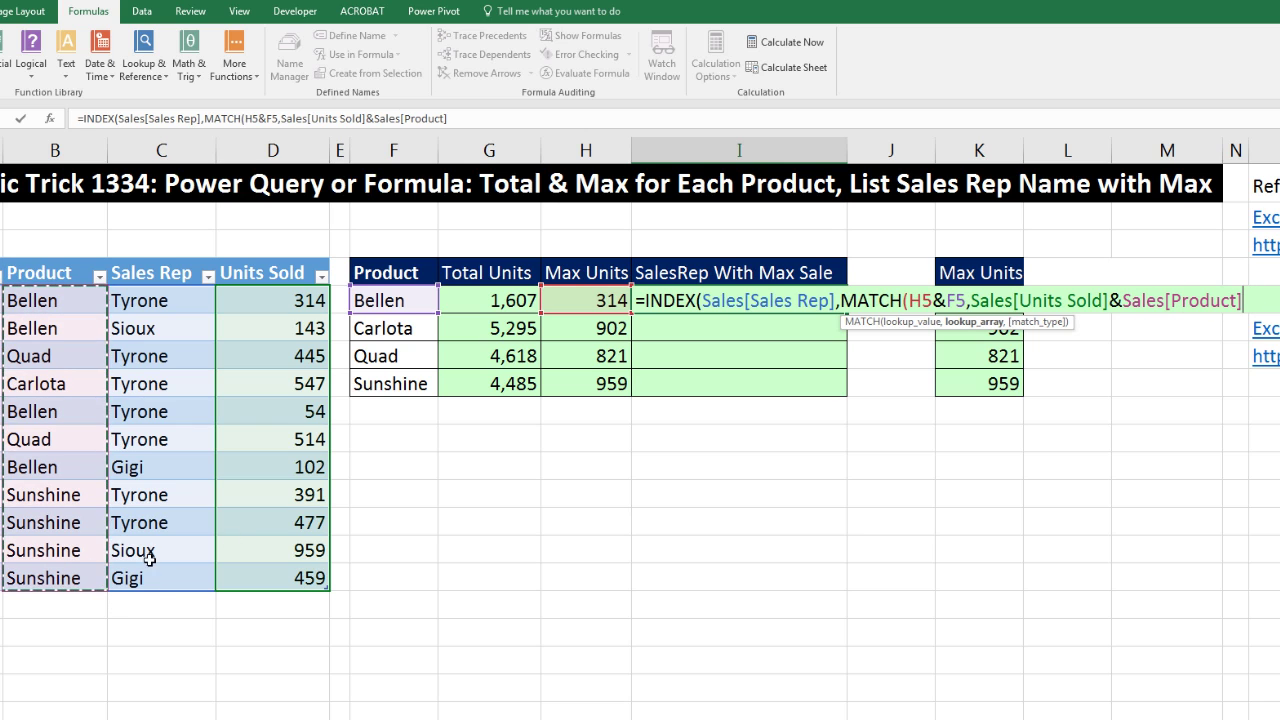
Evaluate the joined lookup array within MATCH to inspect its items, restore the column references and highlight the argument again.
click(982, 322)
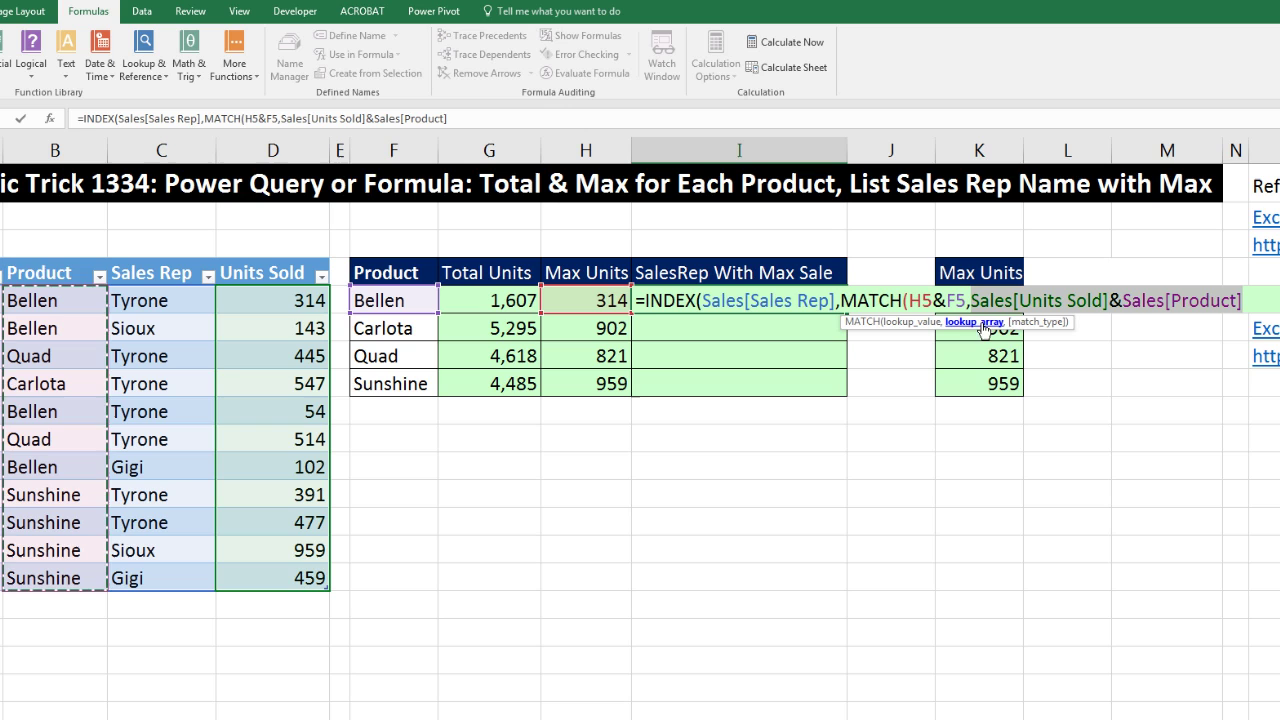
key(F9)
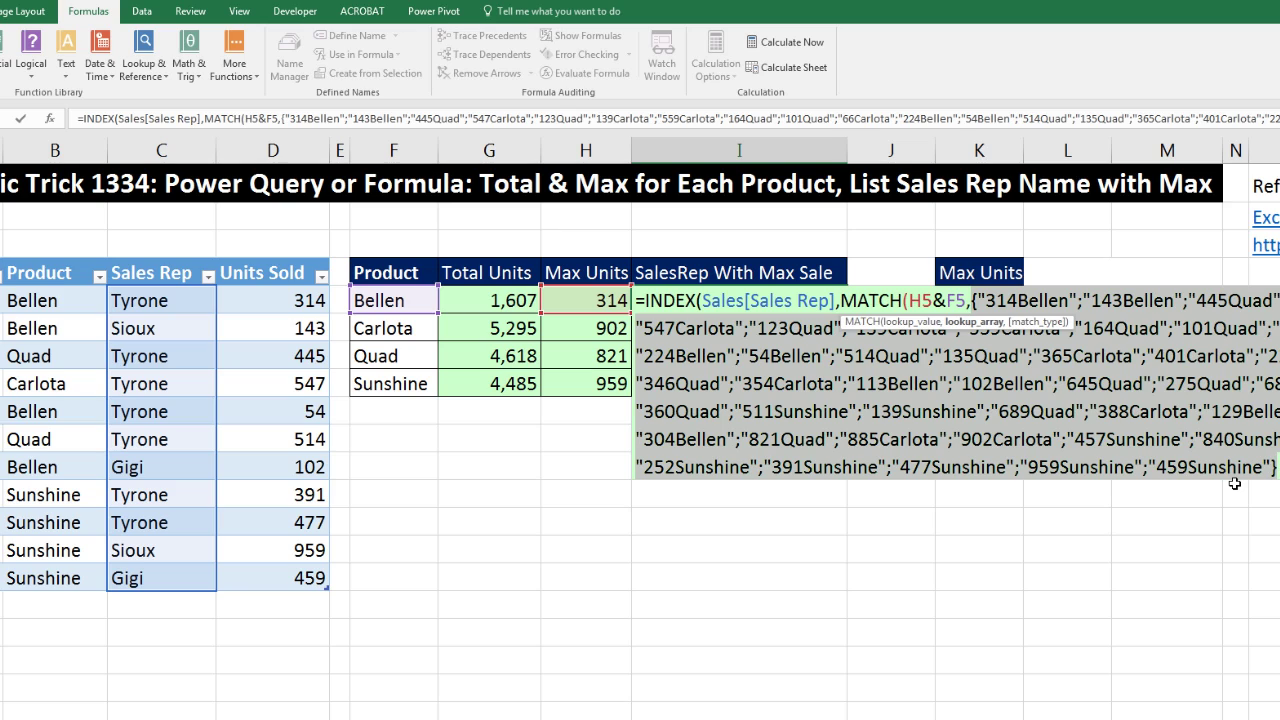
key(ctrl+z)
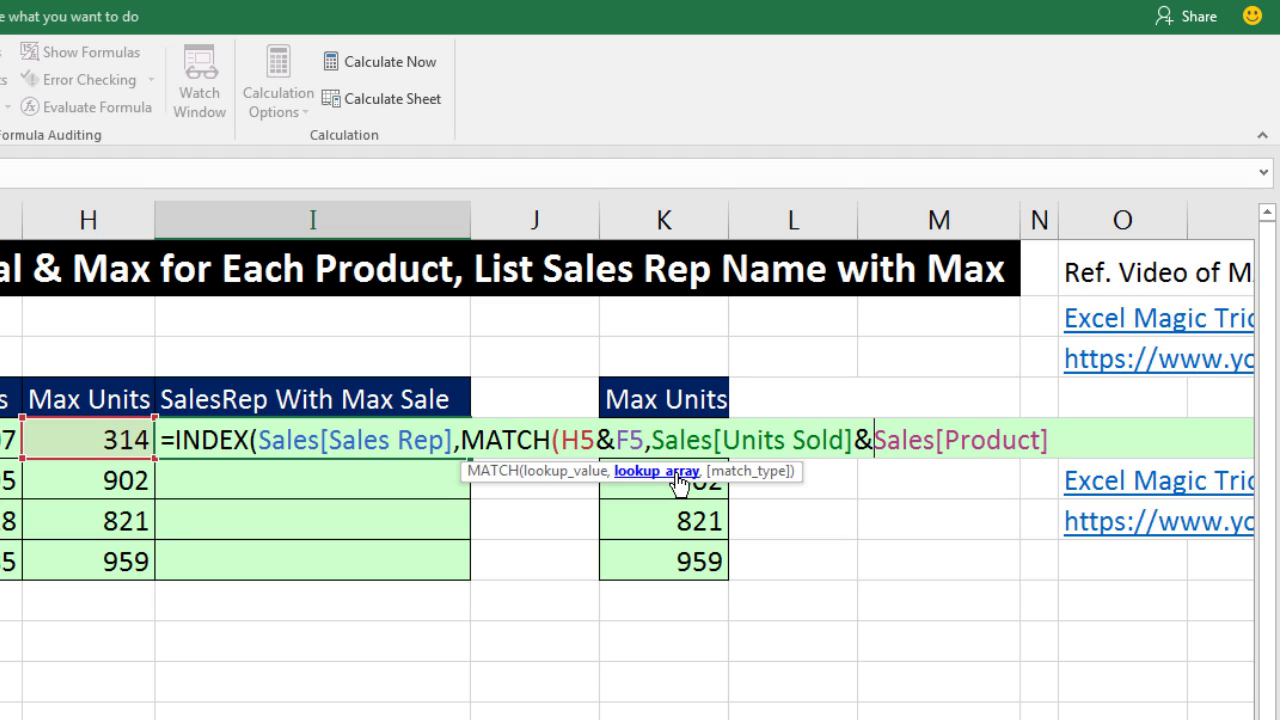
click(678, 471)
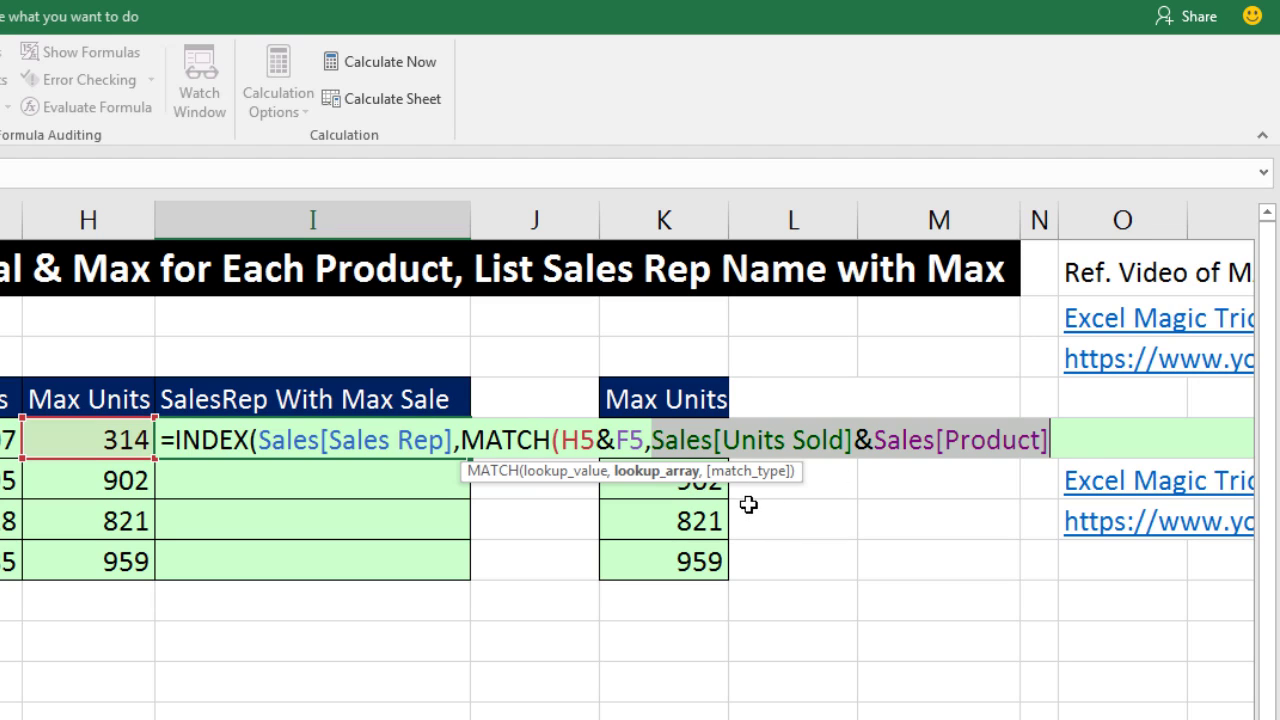
Set the MATCH type to 0 for an exact match, check the row number argument, and close the MATCH and INDEX functions.
click(1068, 448)
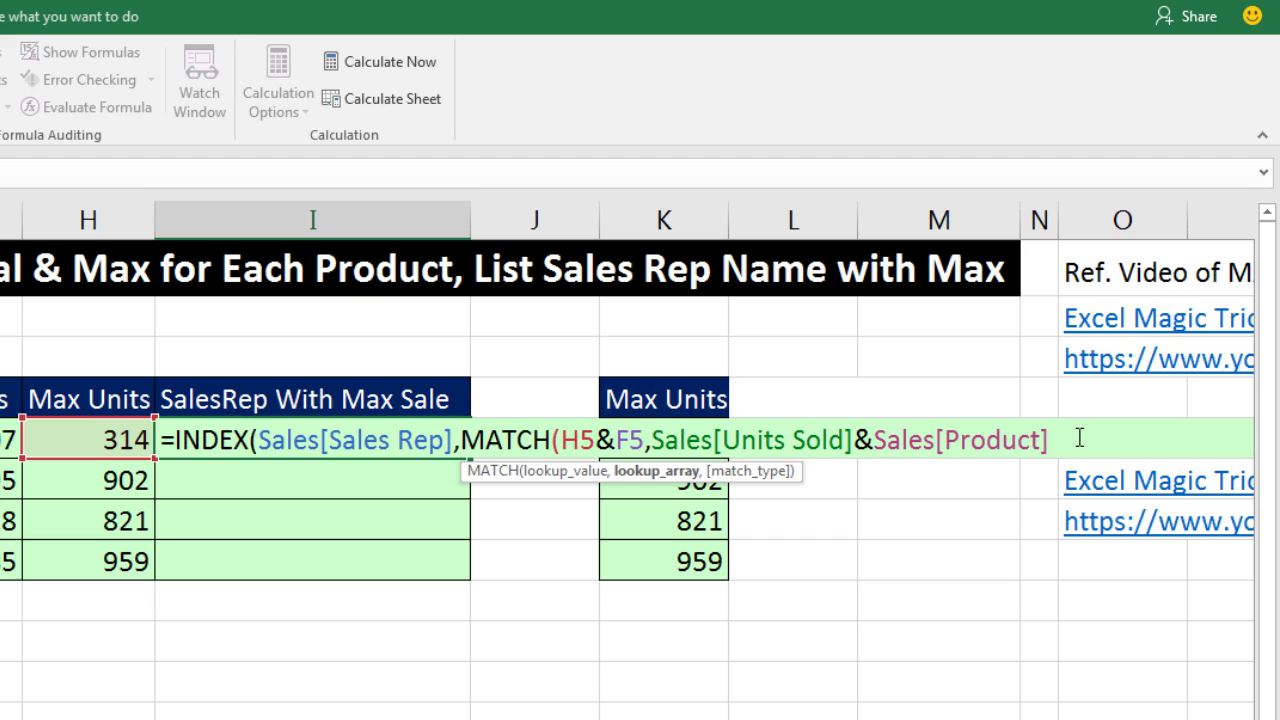
text(,)
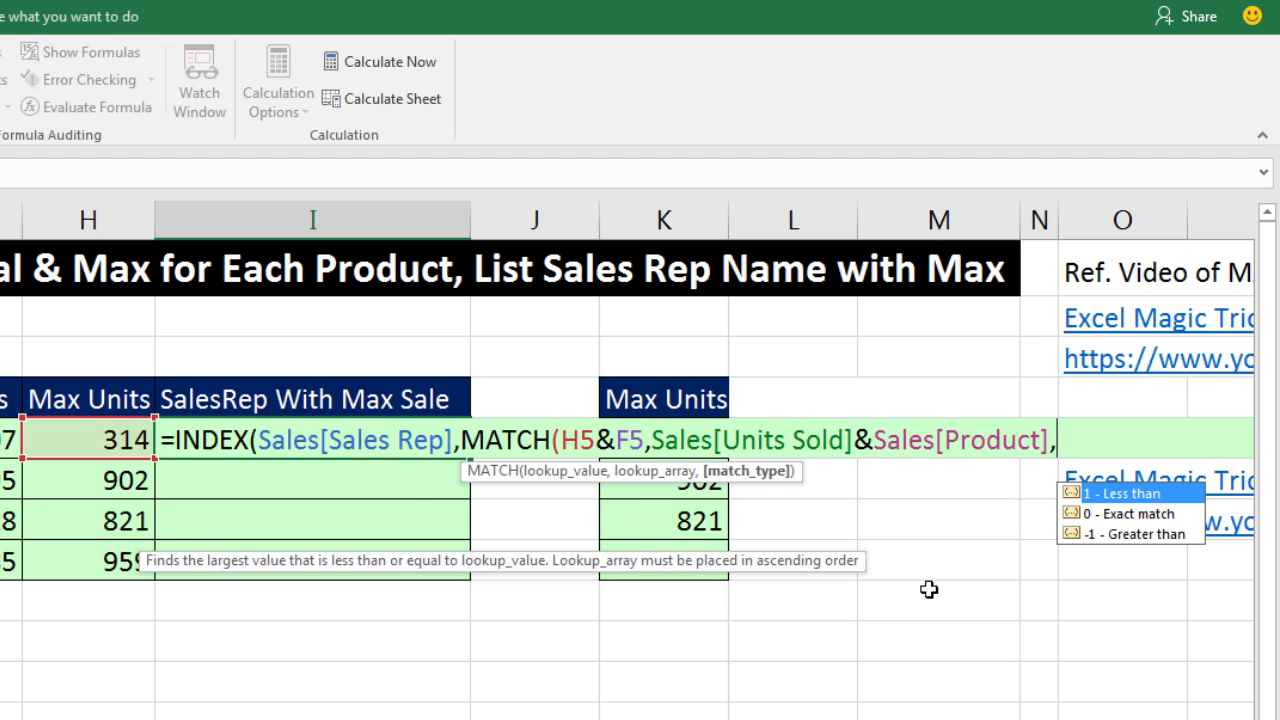
text(0)
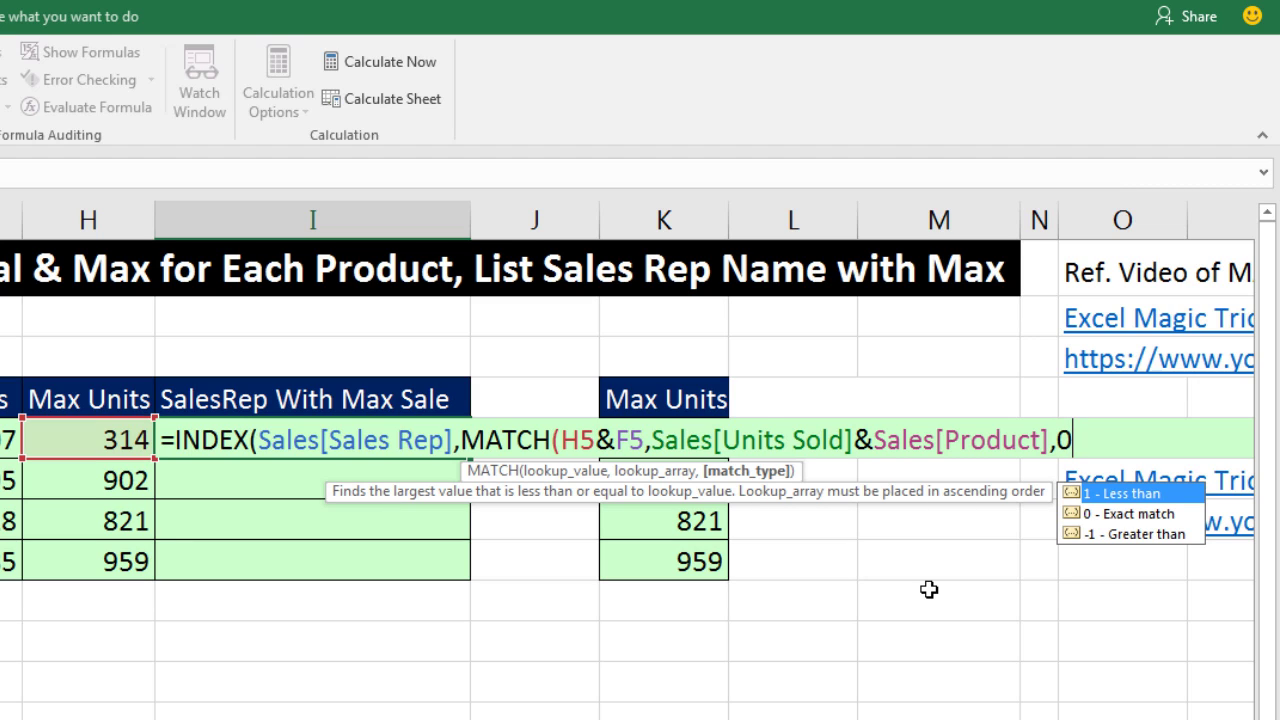
text())
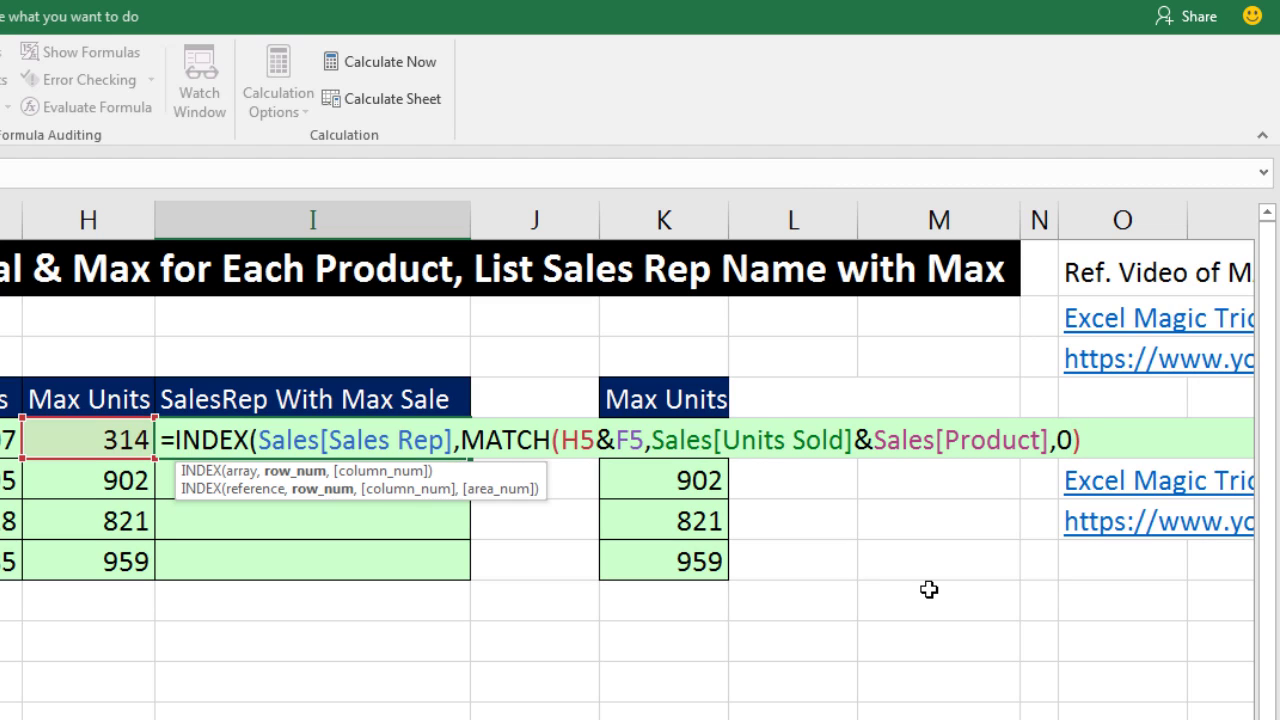
click(300, 471)
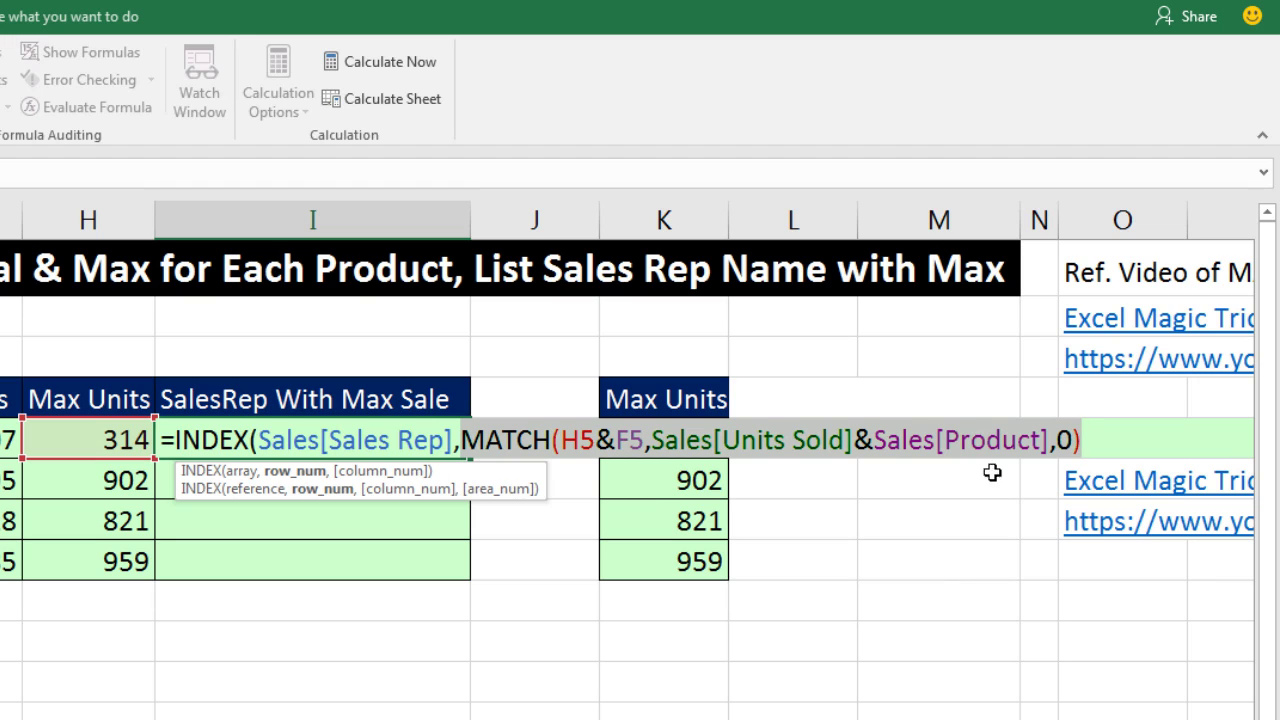
click(1087, 437)
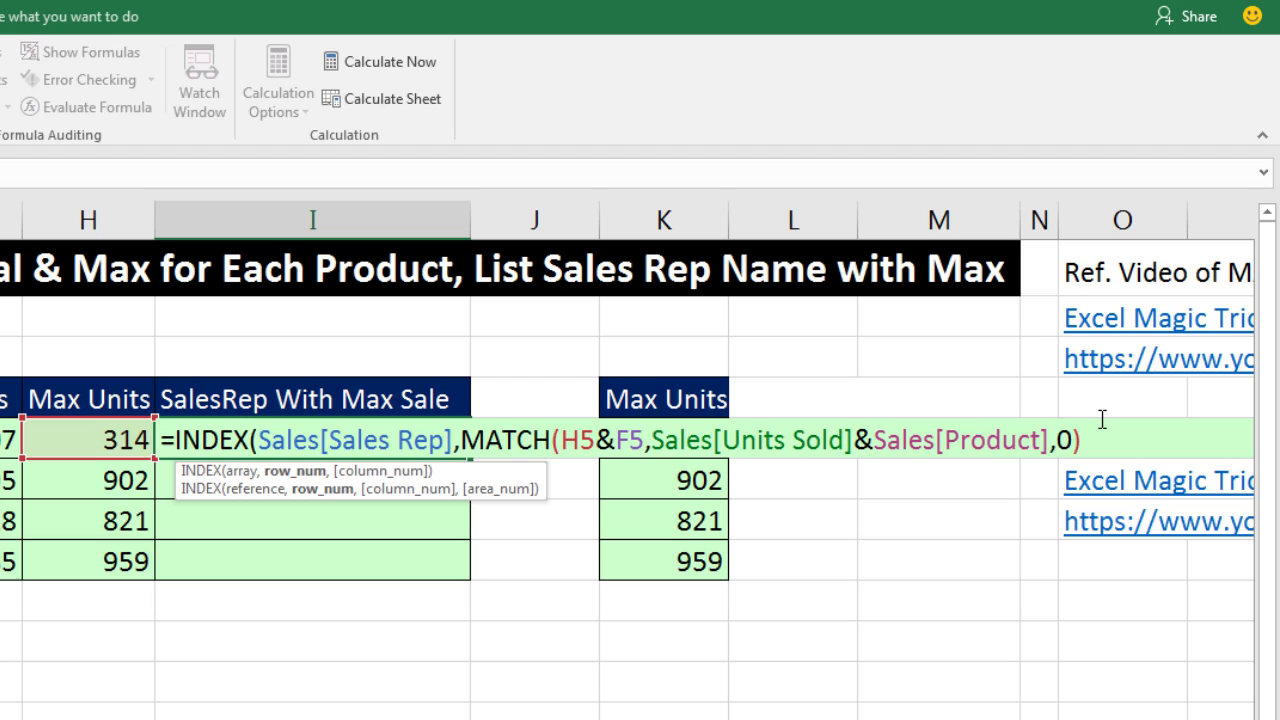
text())
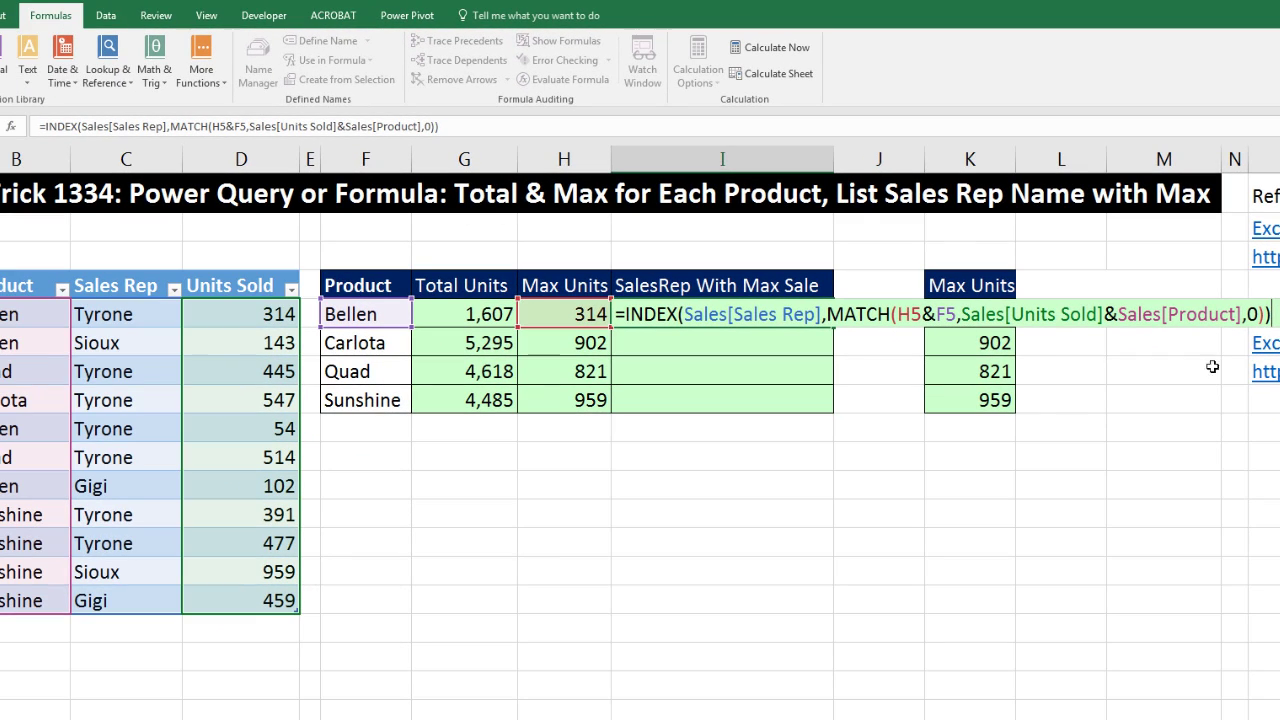
Enter the INDEX and MATCH formula in I5 as an array formula and fill it down through I8.
key(ctrl+shift+Return)
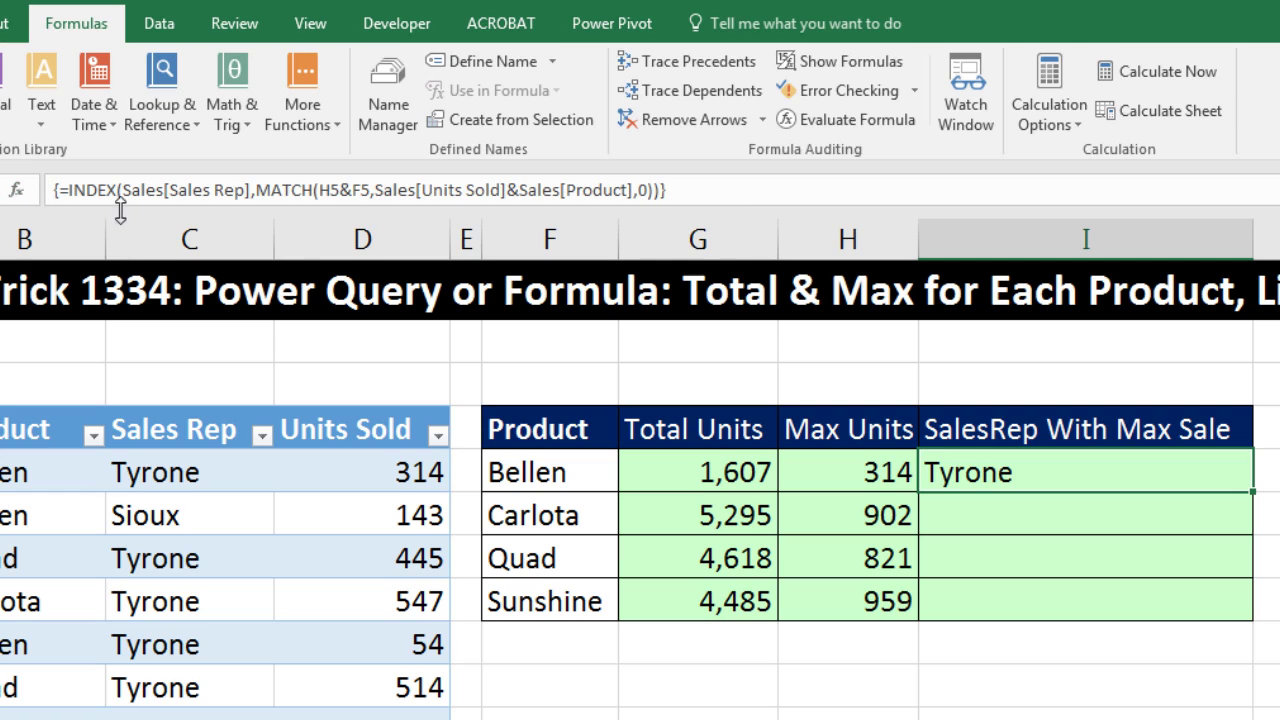
double_click(1256, 492)
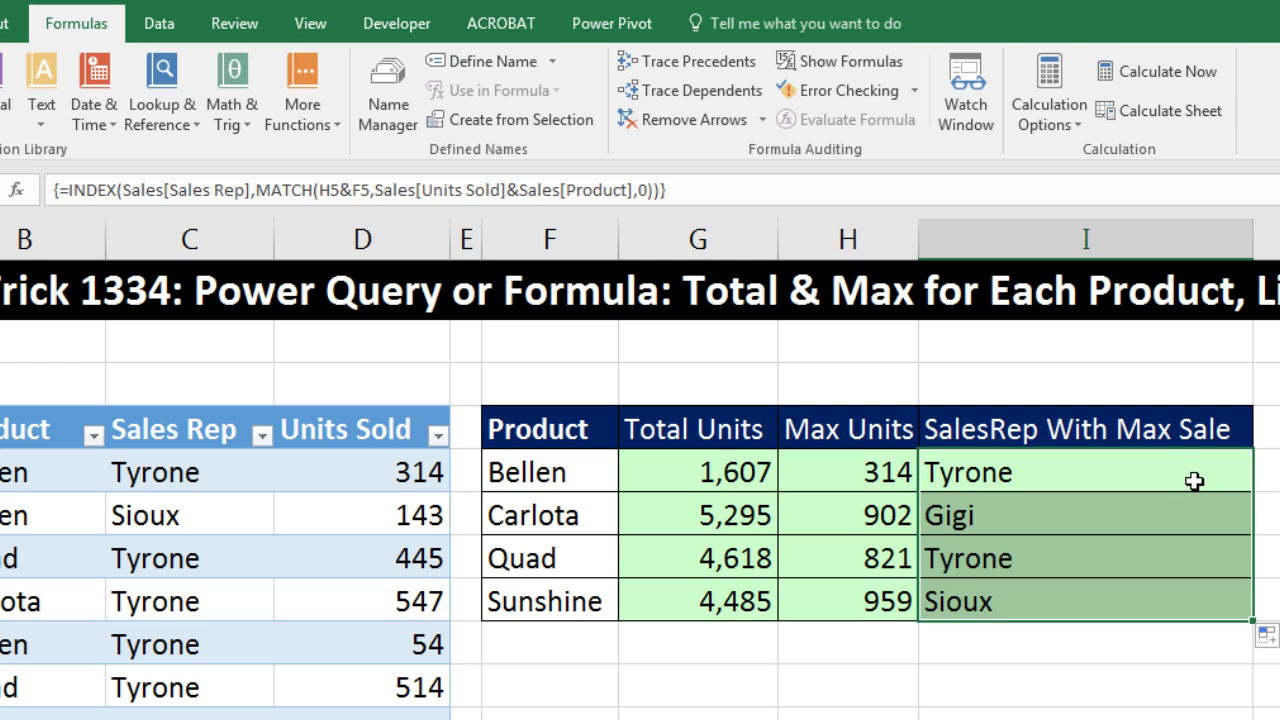
click(1188, 474)
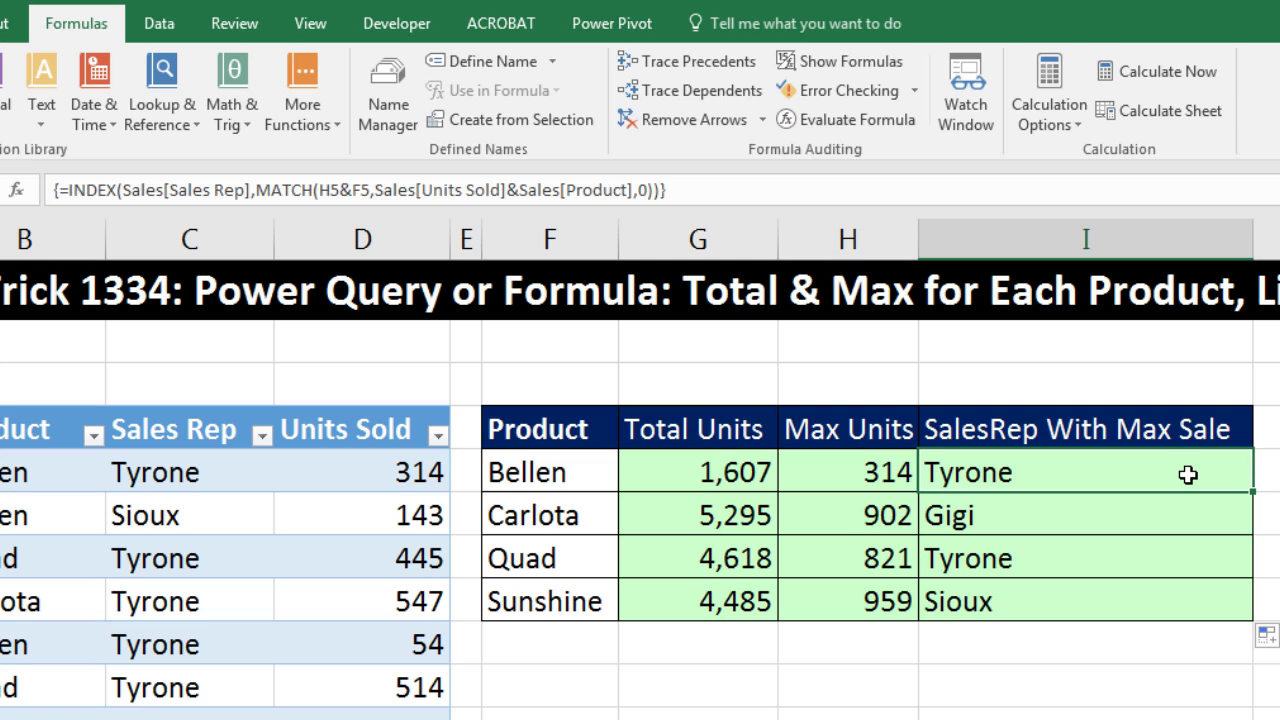
Review the cells in the Bellen row behind the product, total units, max units and sales rep results.
click(697, 477)
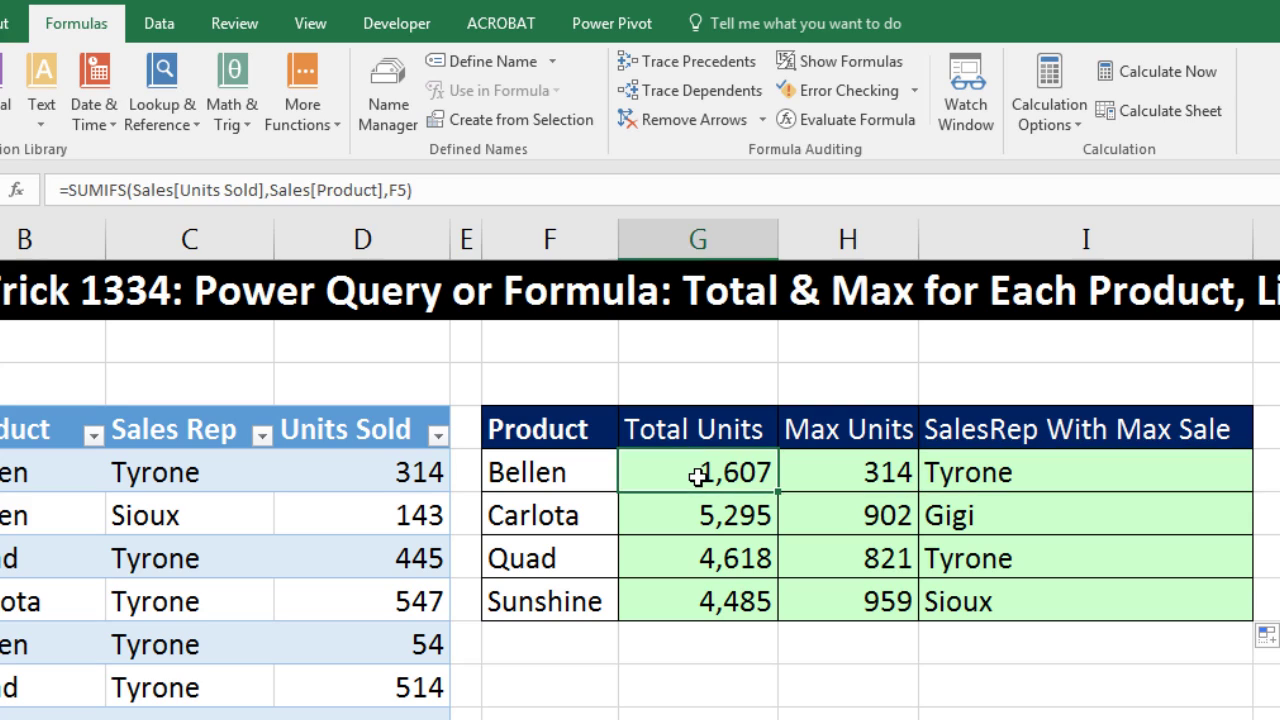
click(565, 477)
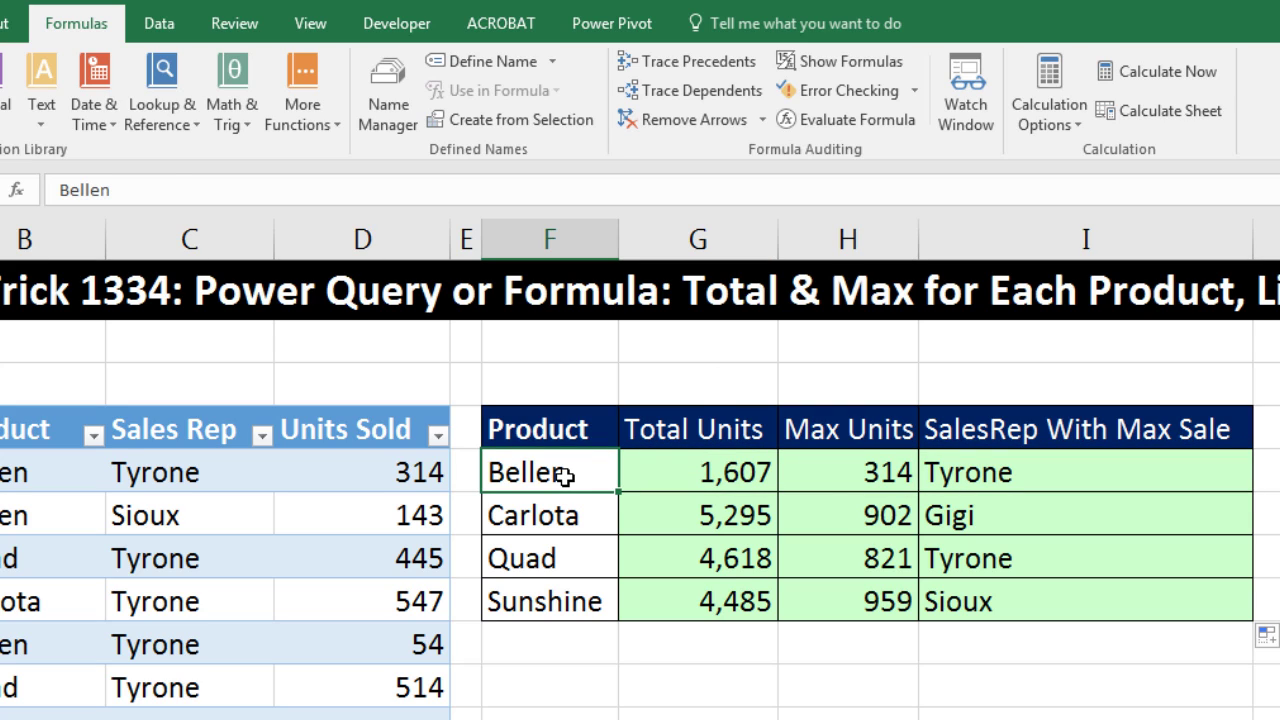
click(820, 477)
click(556, 466)
click(1000, 478)
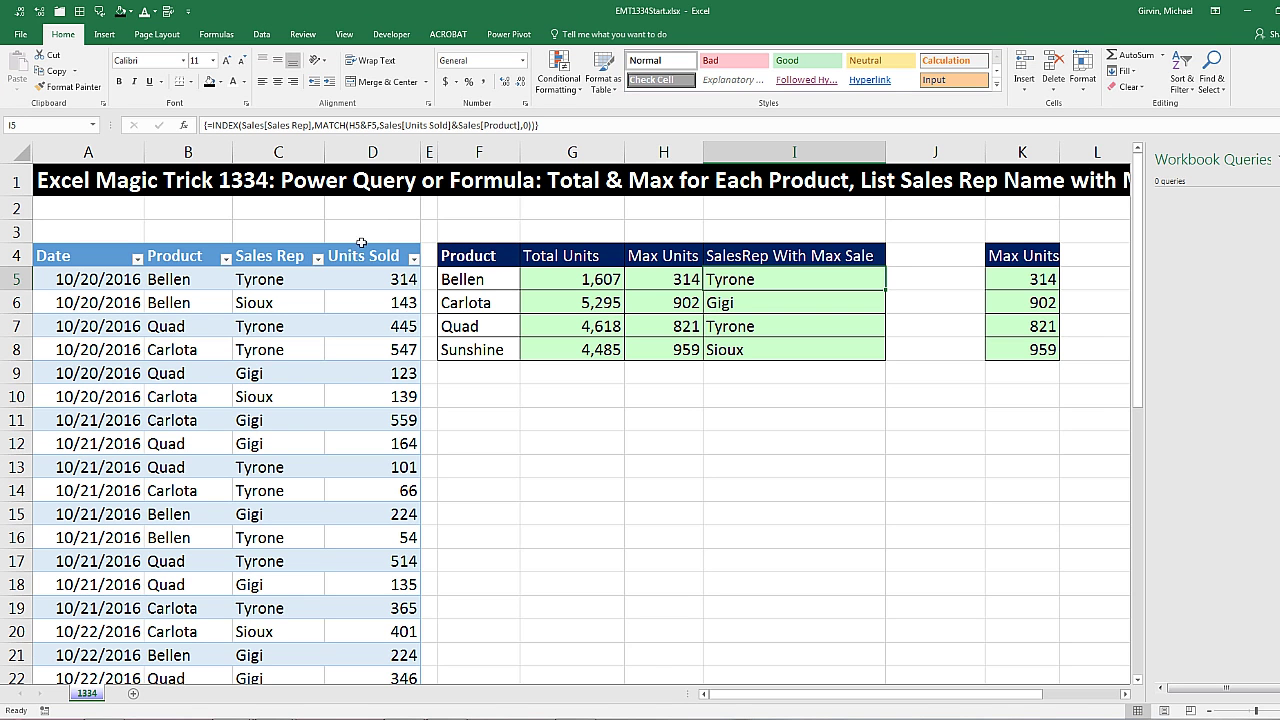
Load the Sales table into the Power Query editor as a new query from table.
click(199, 304)
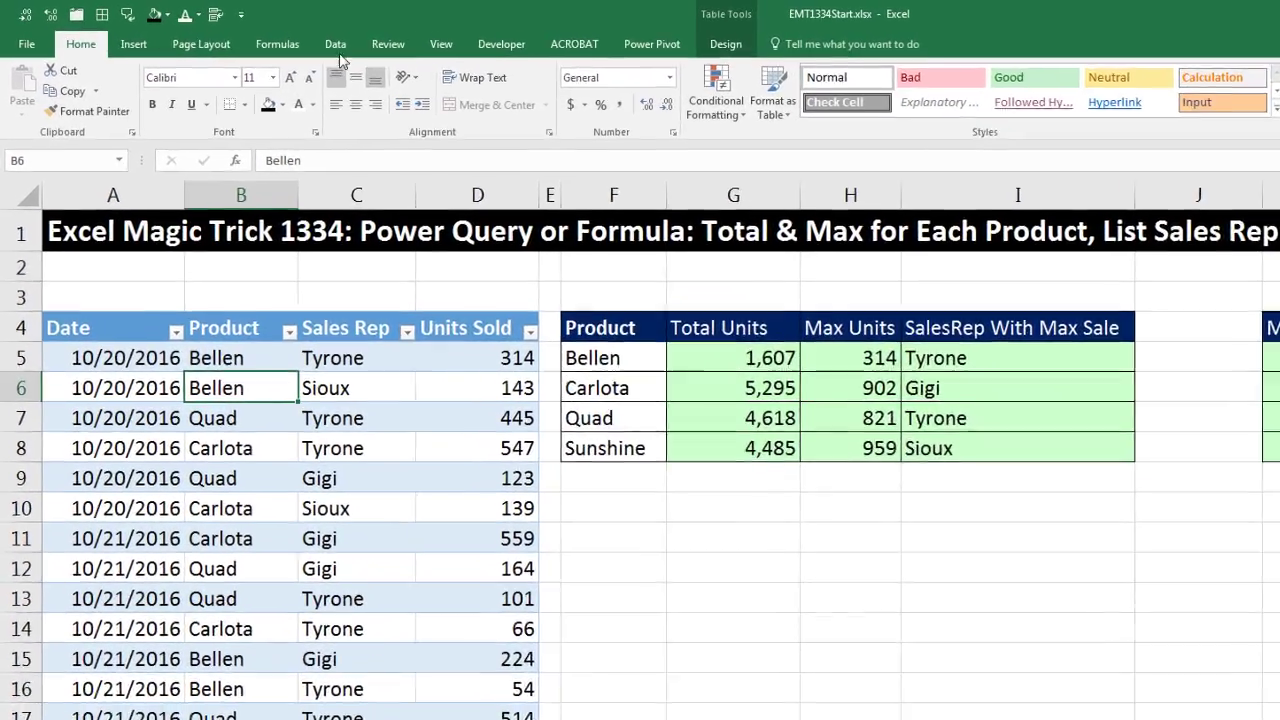
click(262, 35)
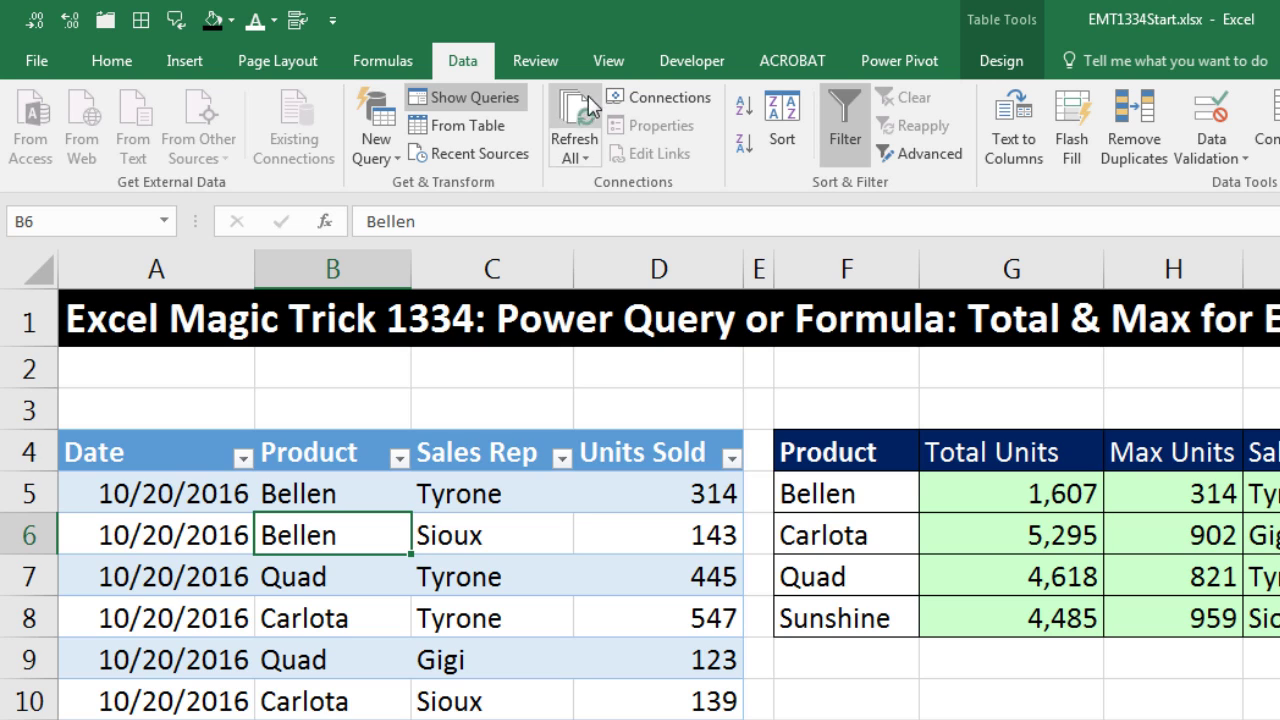
click(483, 134)
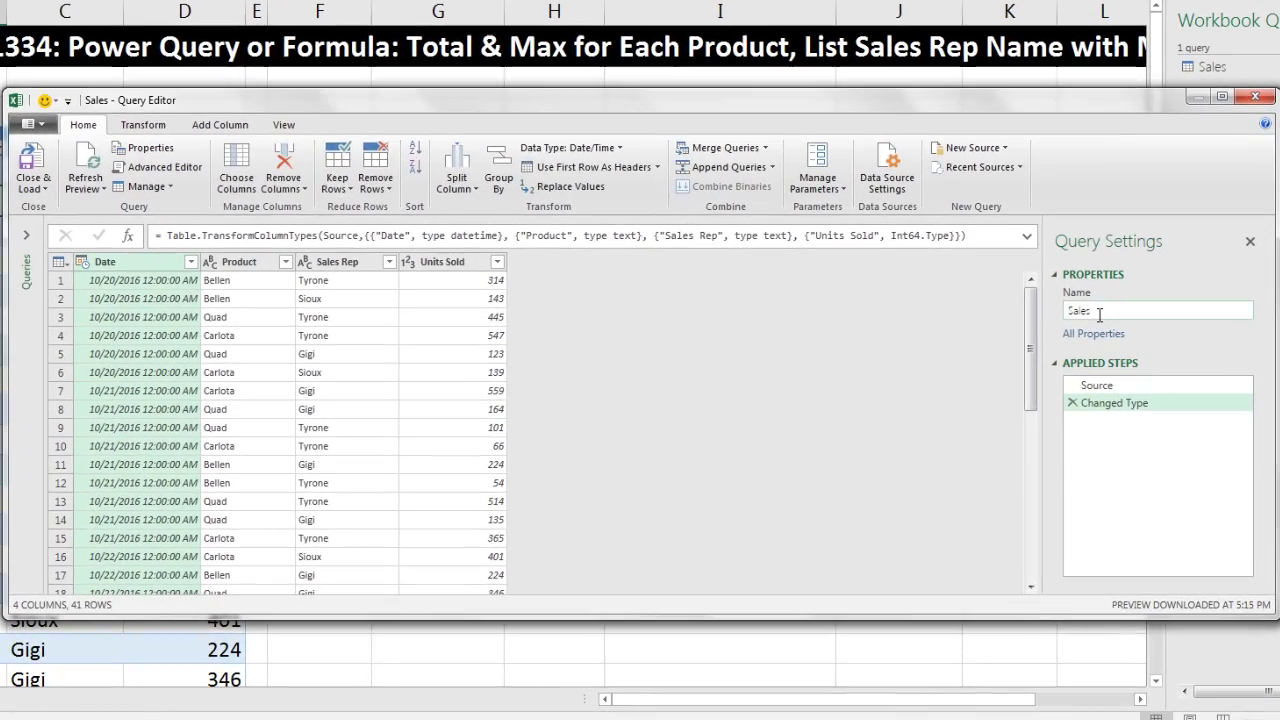
Rename the query as FinalReport.
double_click(1077, 336)
text(Fina)
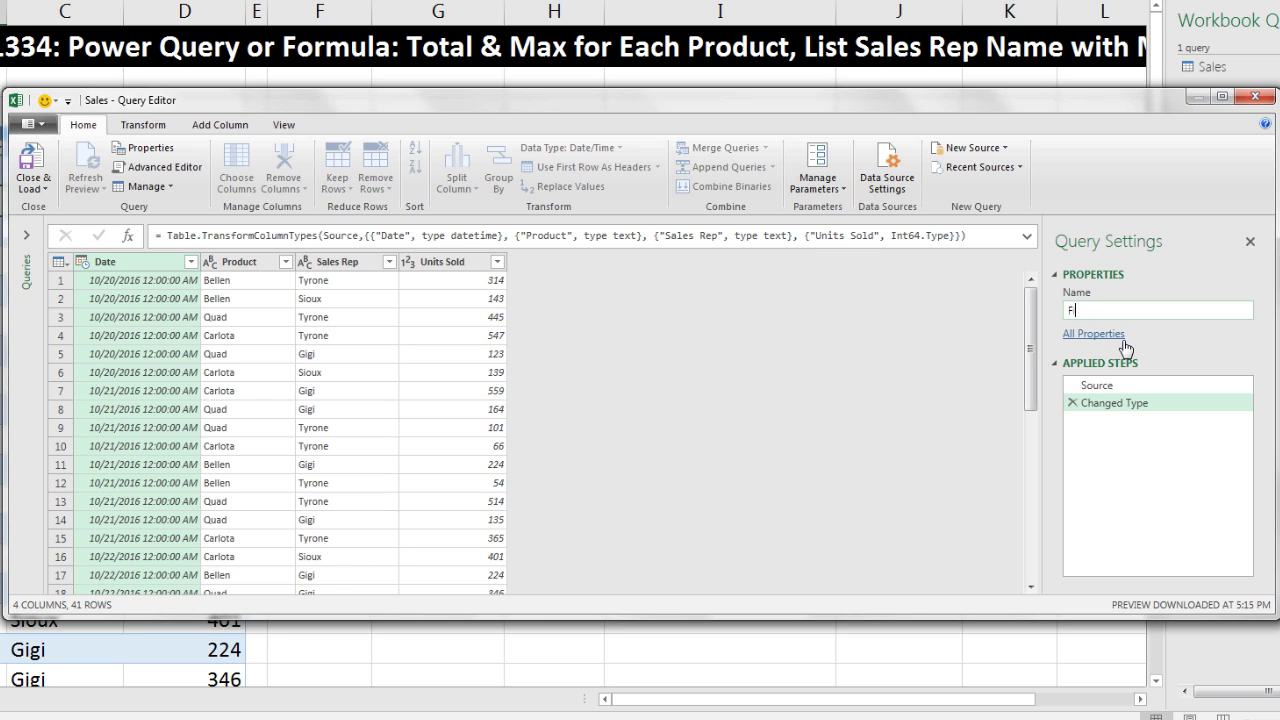
text(lReport)
key(Return)
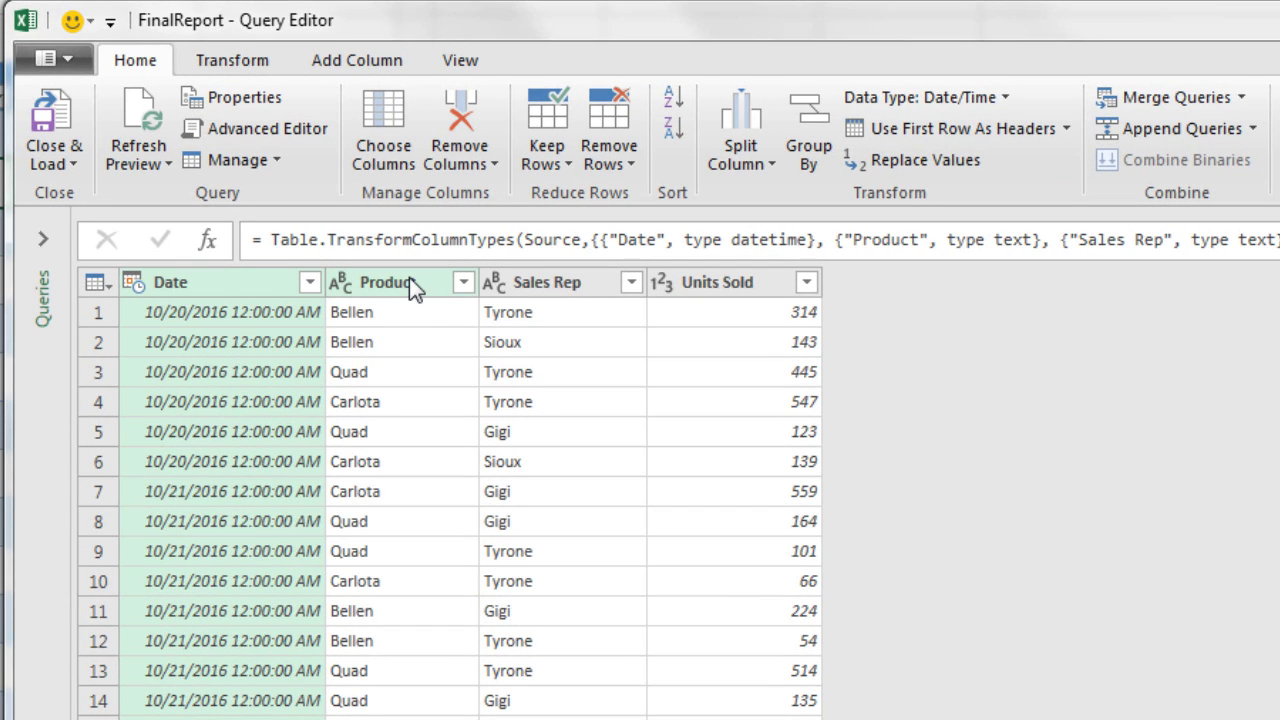
Group the query by Product, with a Total Units column that sums Units Sold.
click(409, 282)
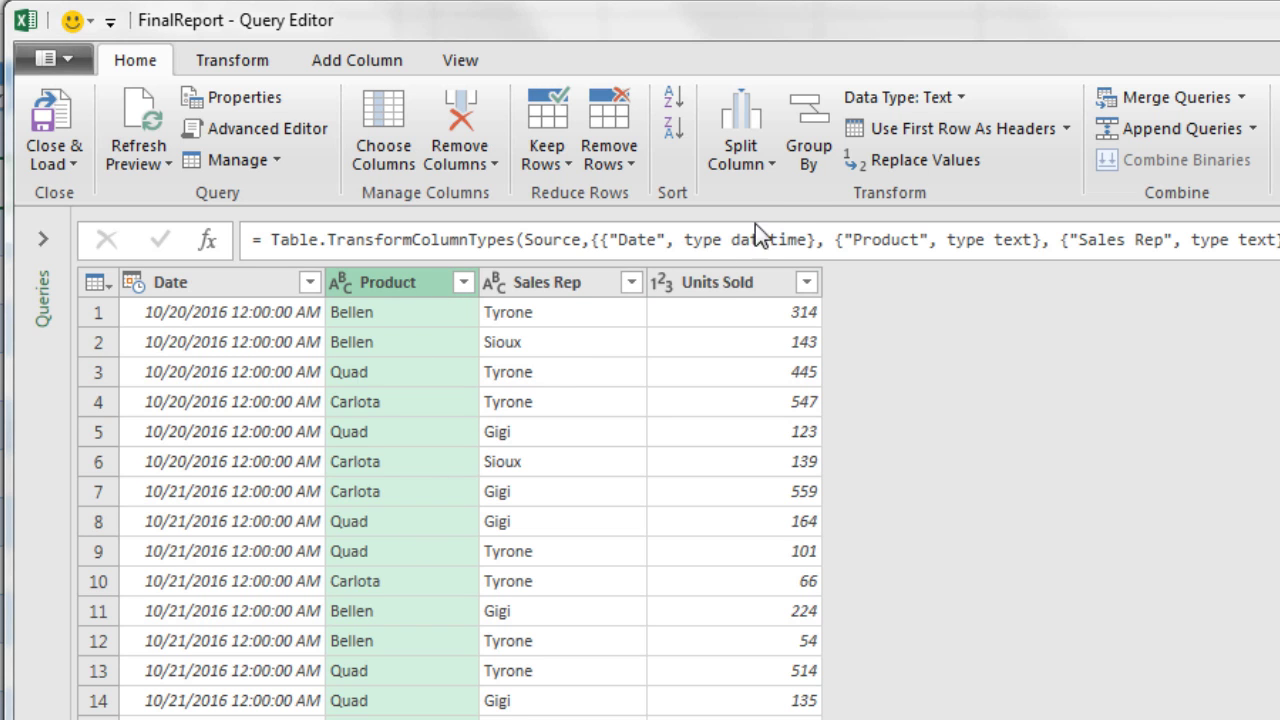
click(808, 141)
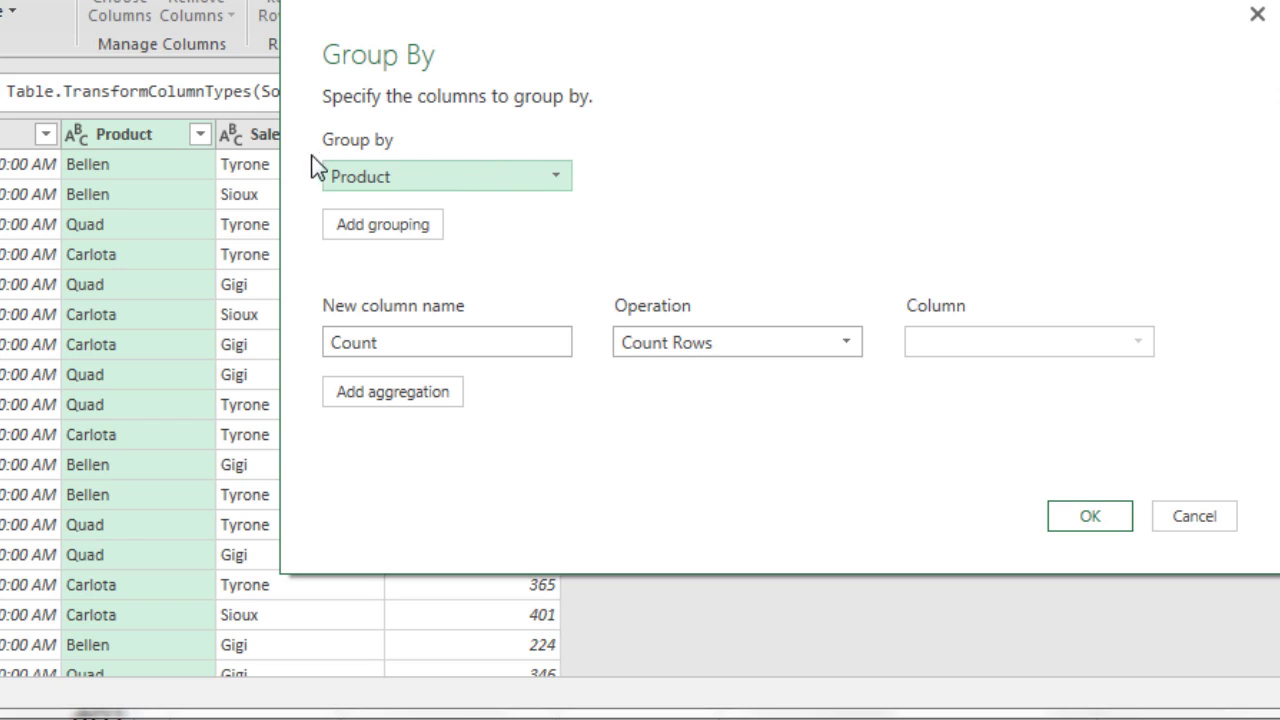
click(399, 343)
drag(399, 343, 312, 342)
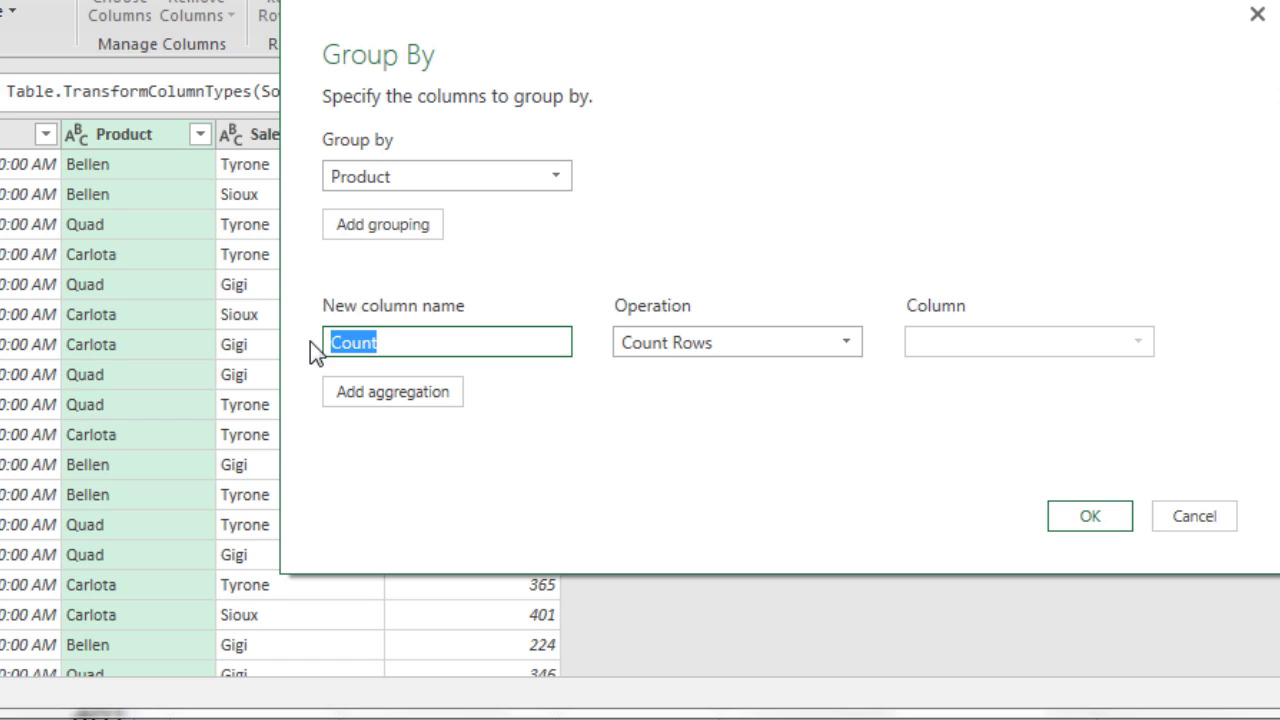
text(Total Units)
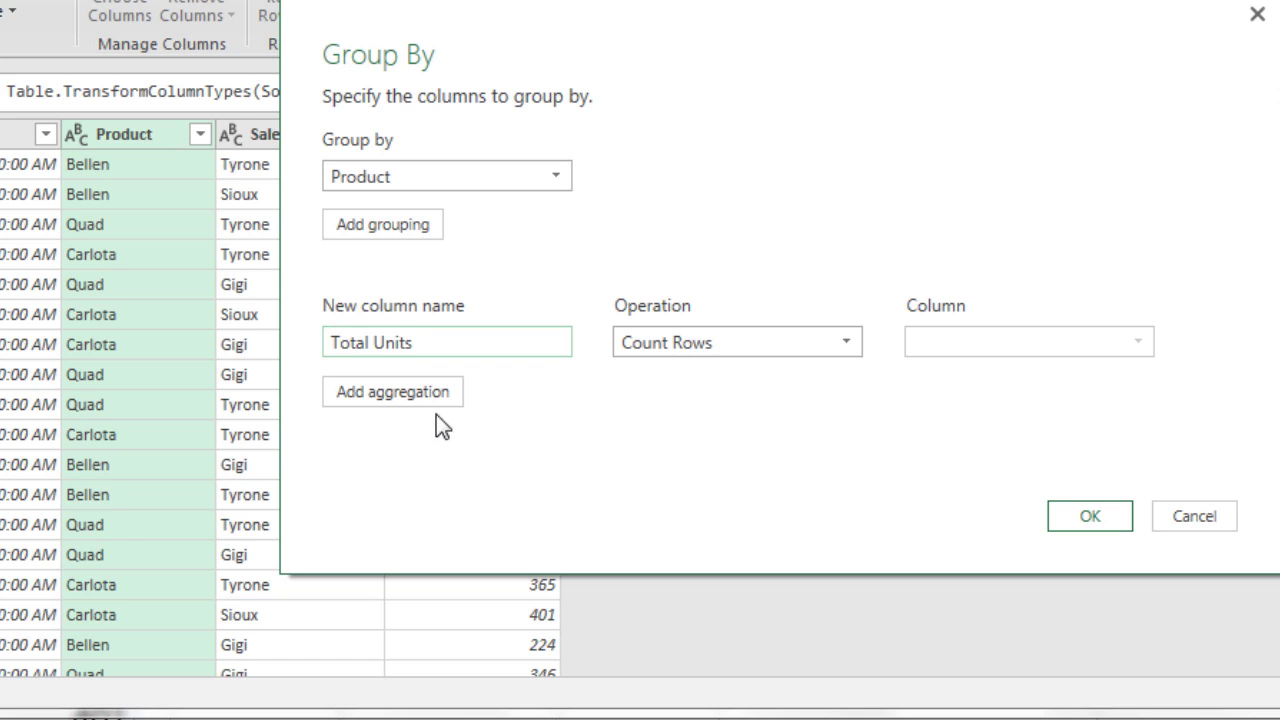
key(Tab)
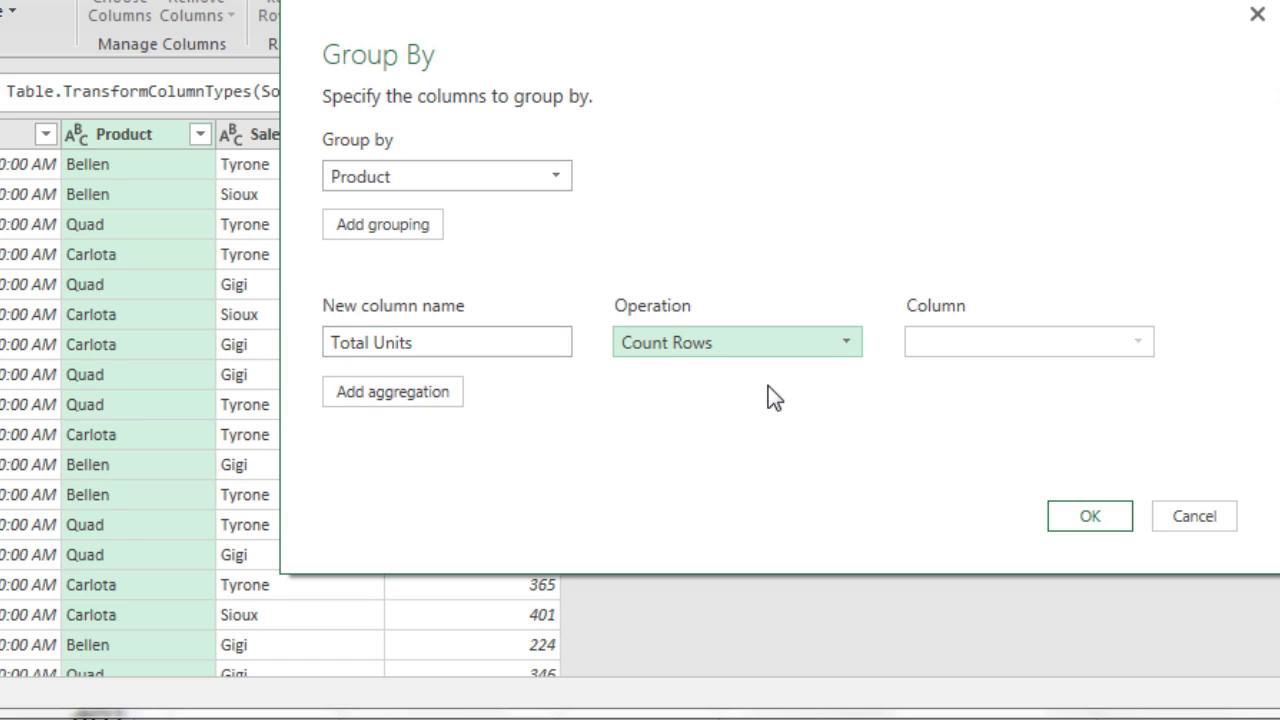
click(850, 343)
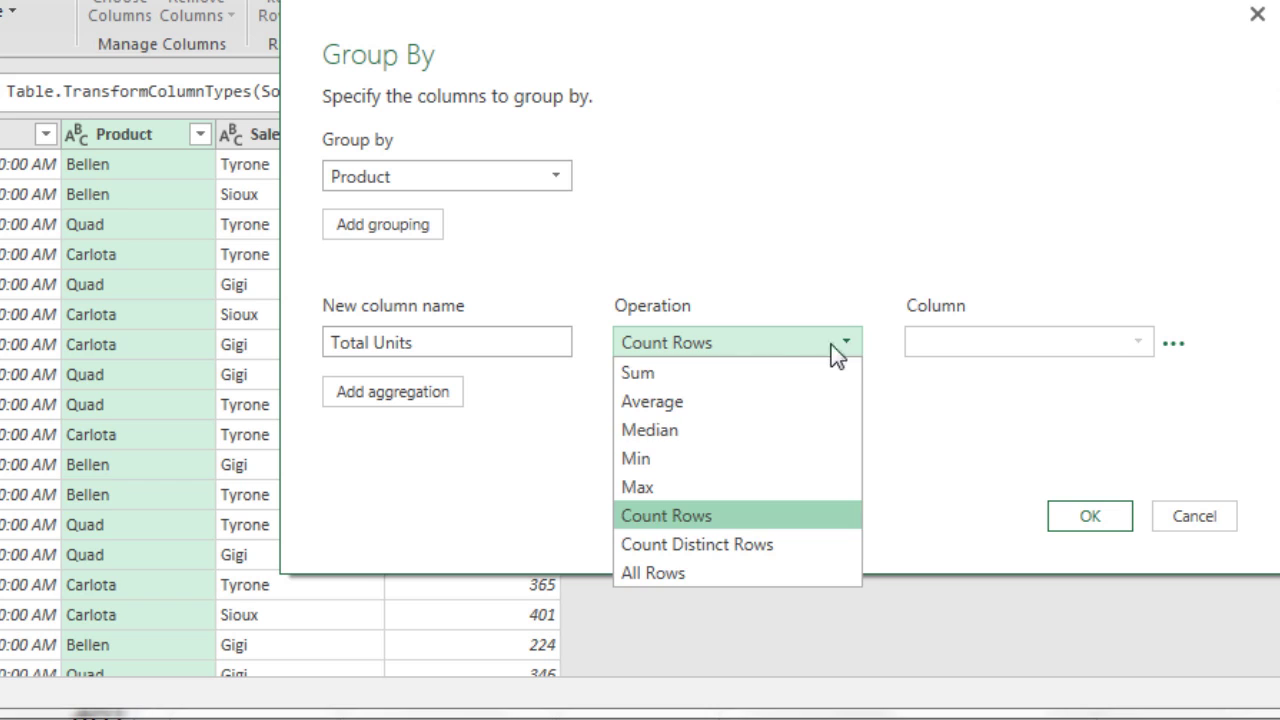
click(680, 379)
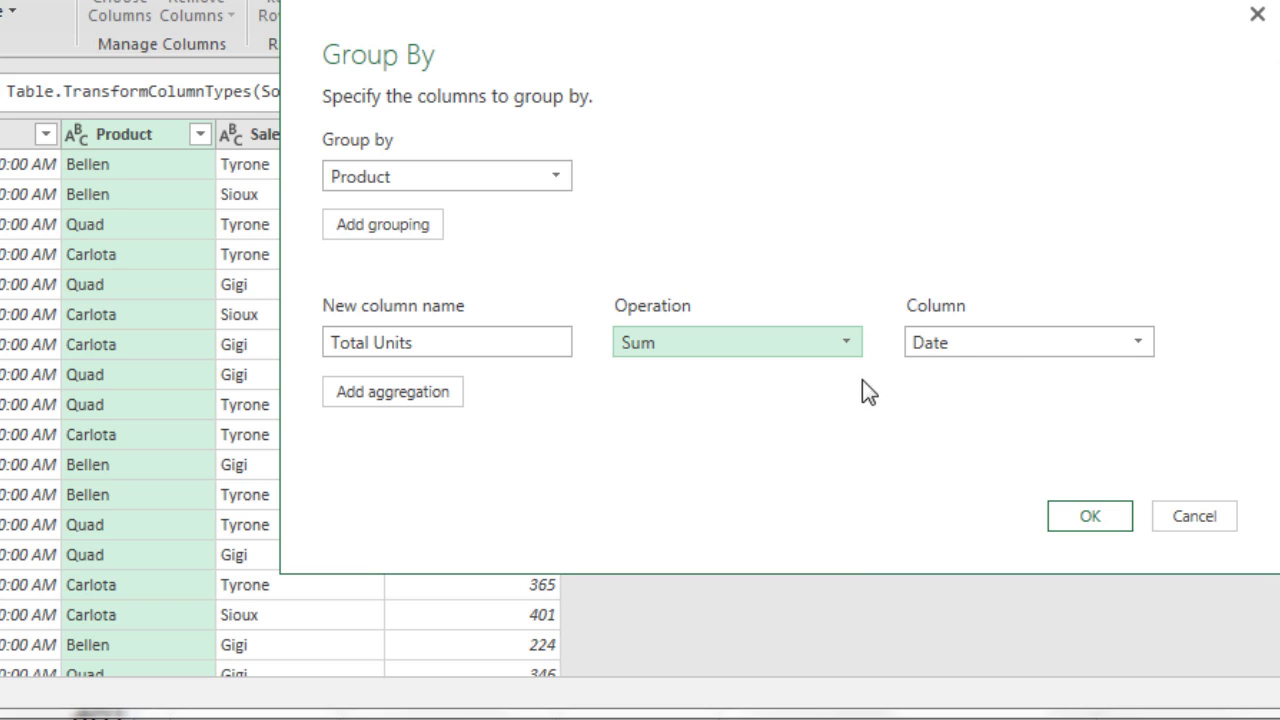
click(1138, 345)
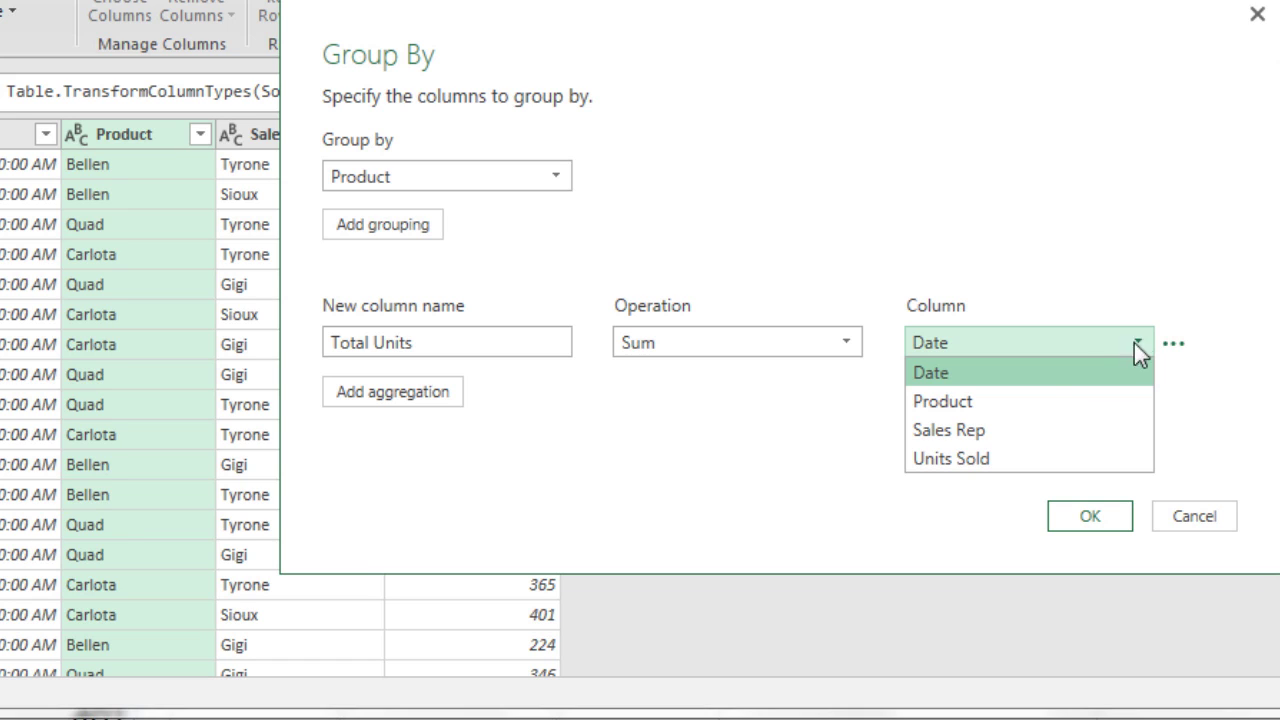
click(1012, 460)
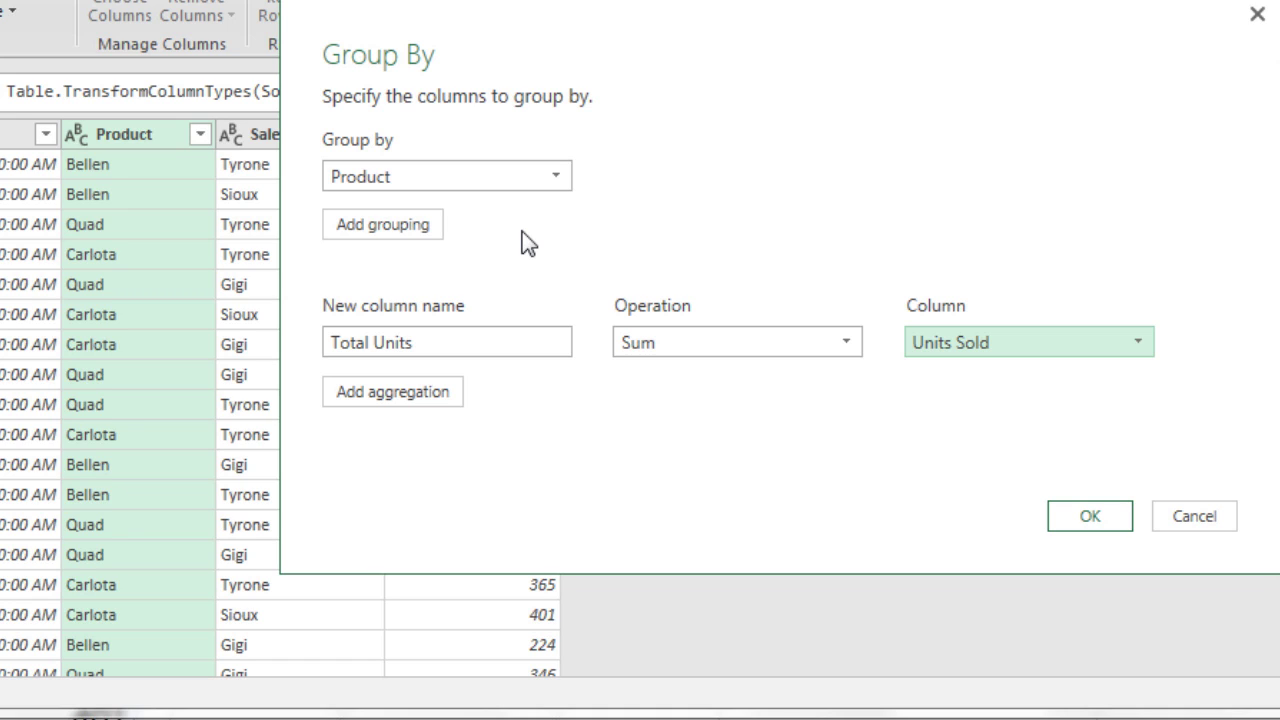
Add a second aggregation named GetRecordsForProduct using the All Rows operation, and apply the grouping.
click(423, 402)
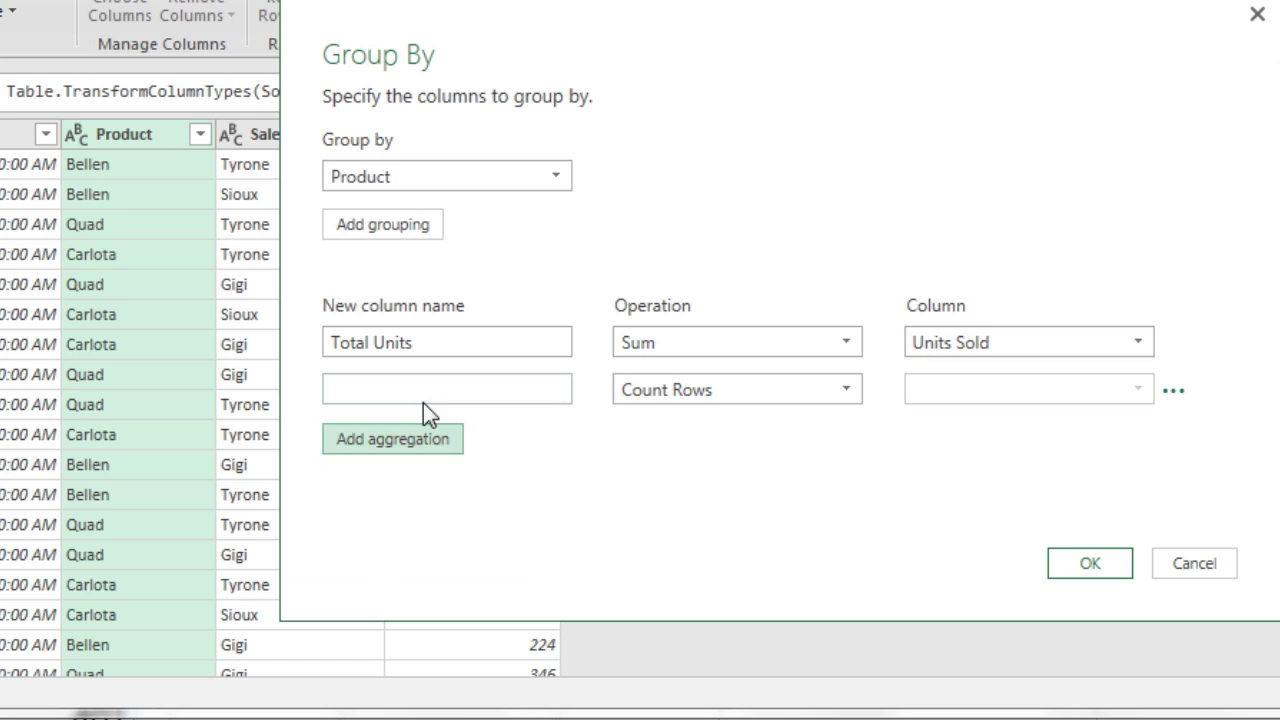
click(443, 401)
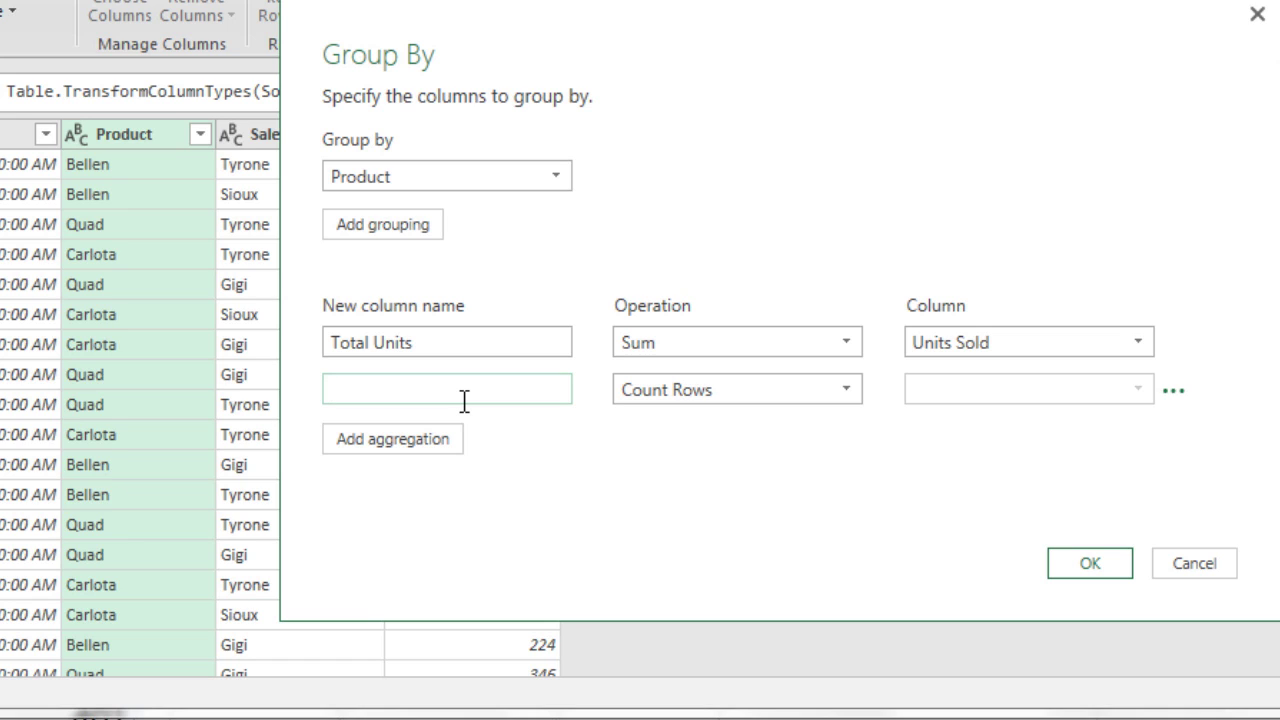
text(GetRecordsForProduct)
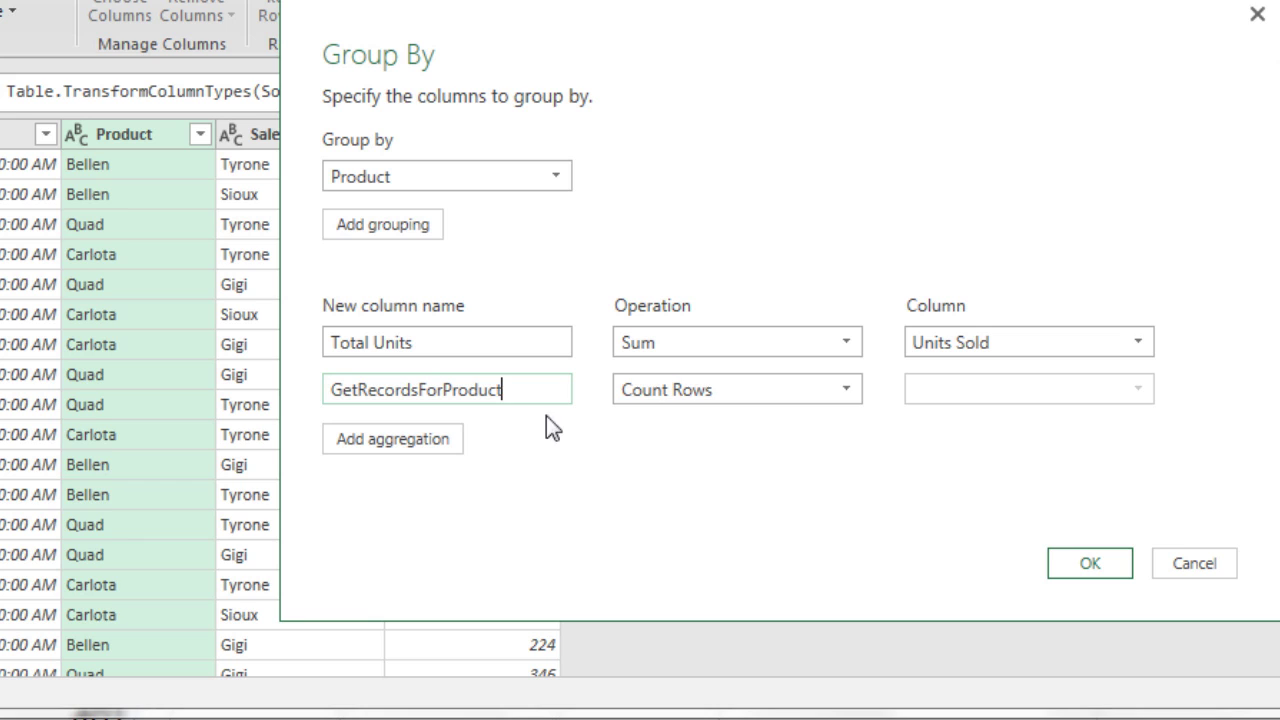
click(844, 384)
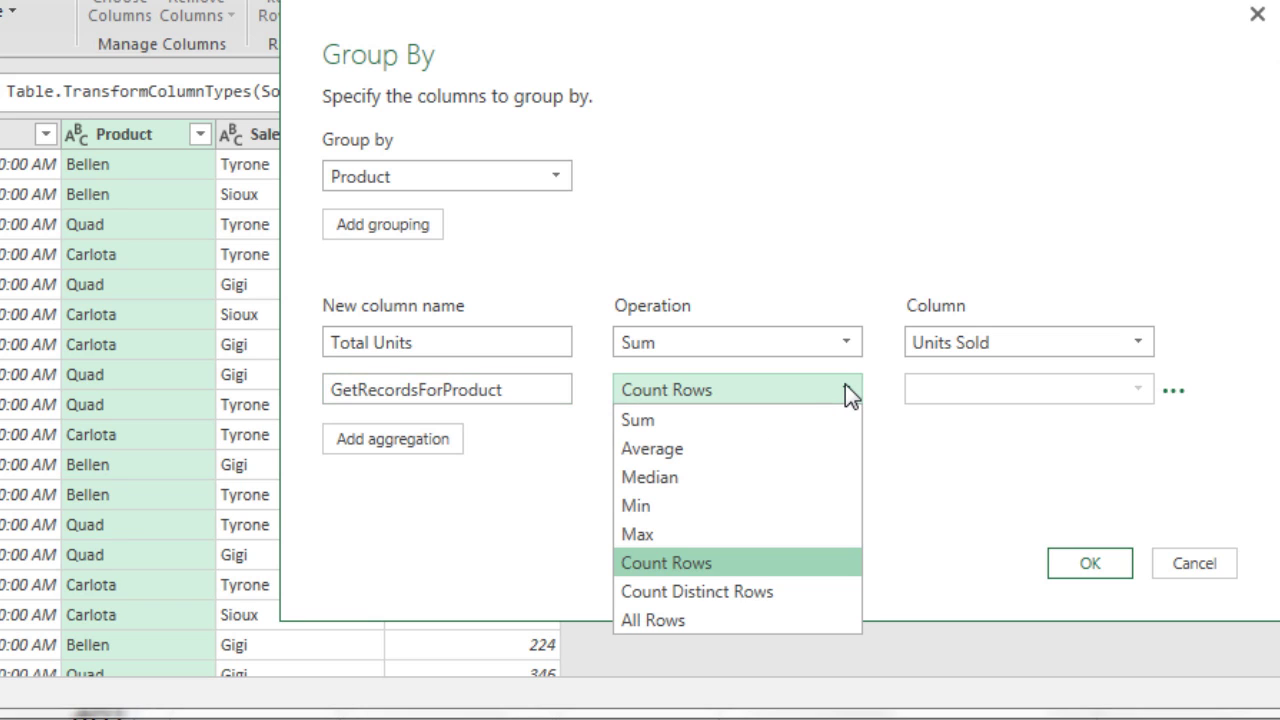
click(700, 622)
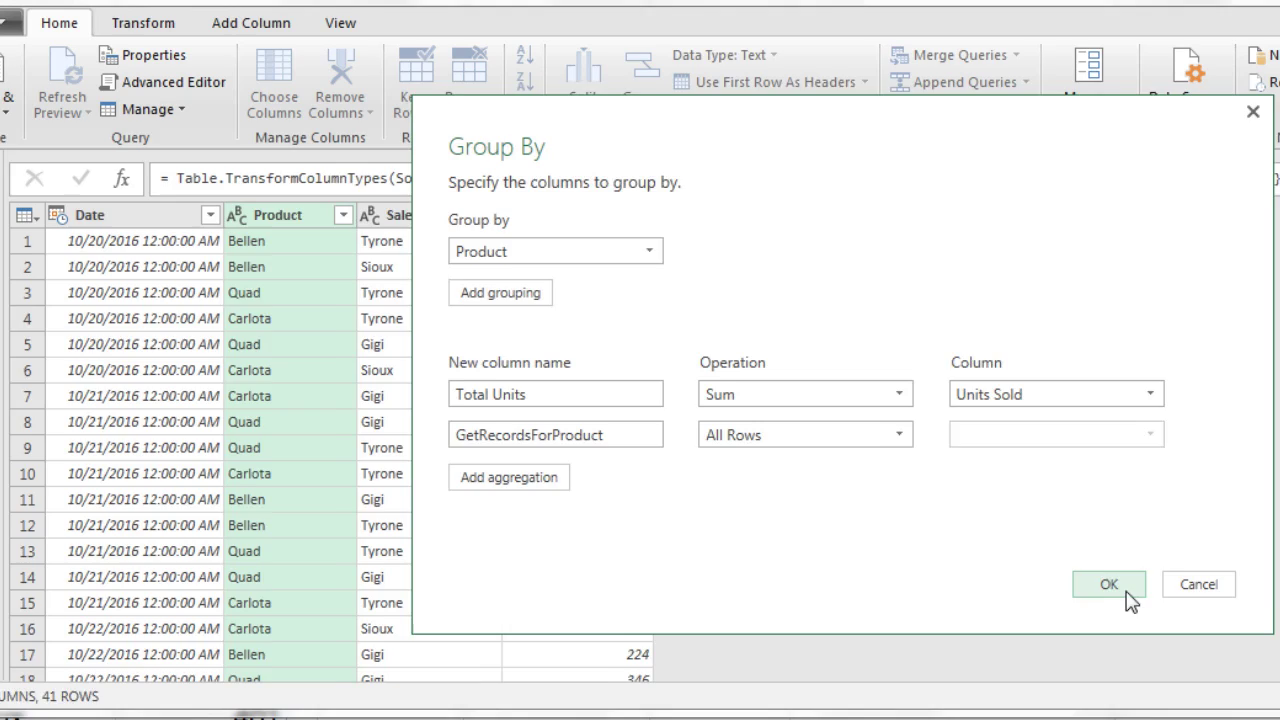
click(1110, 580)
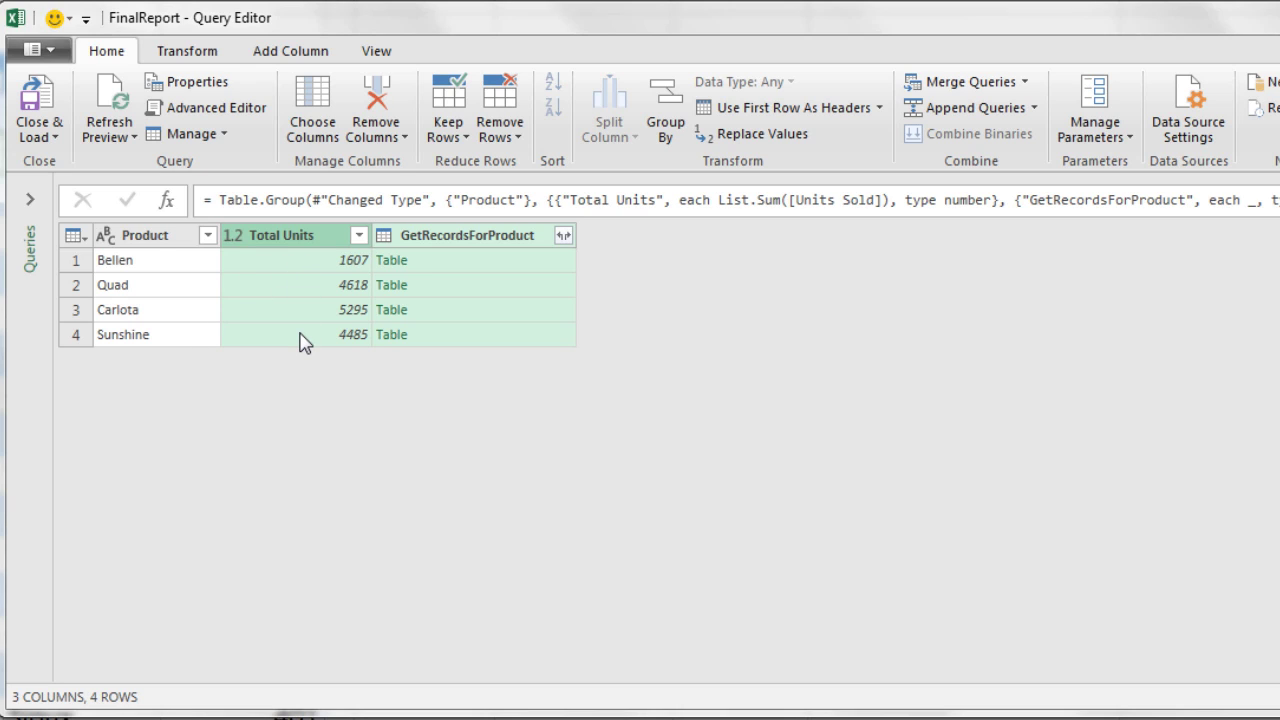
Preview the nested record tables for Bellen and Quad in the GetRecordsForProduct column.
click(553, 270)
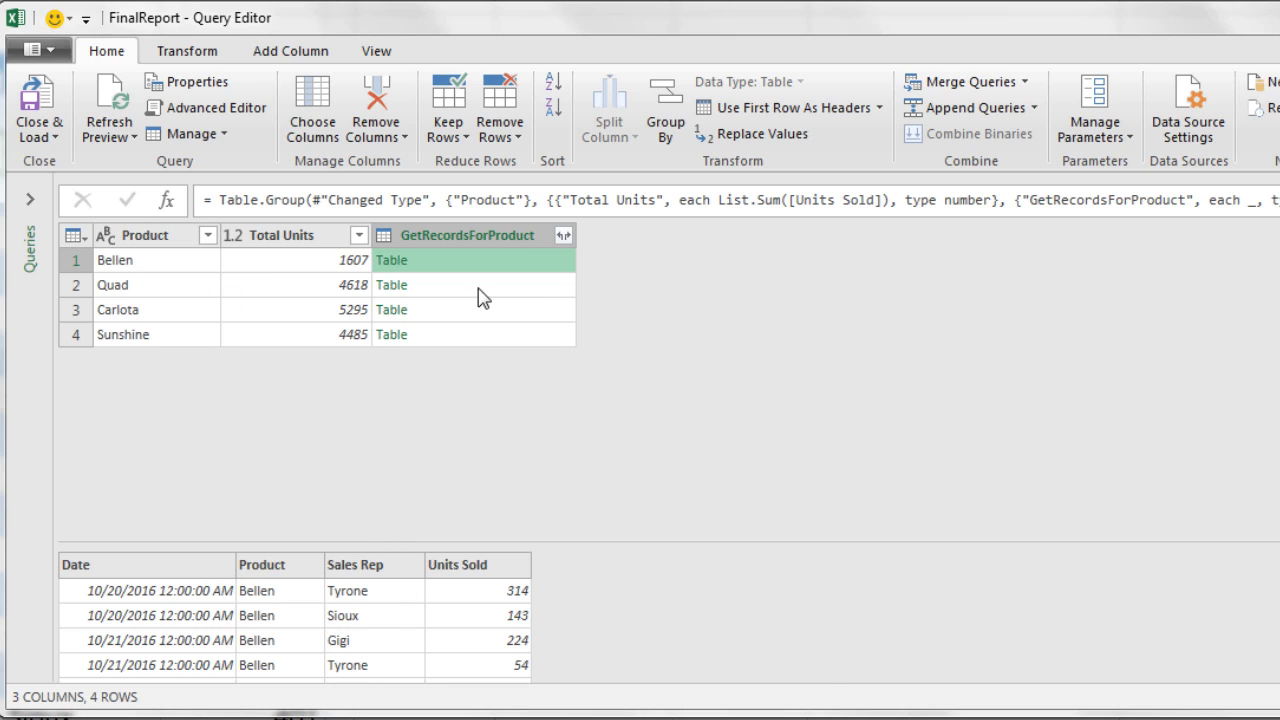
click(517, 289)
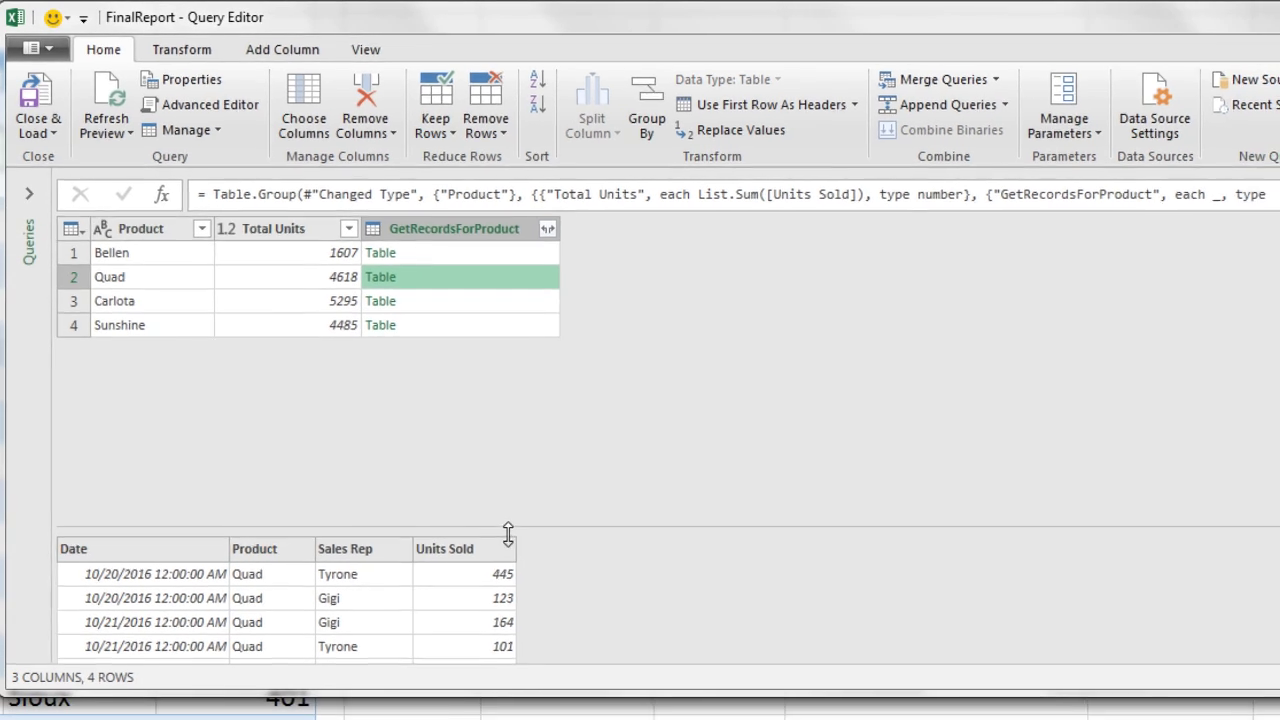
scroll(1257, 570, down, 3)
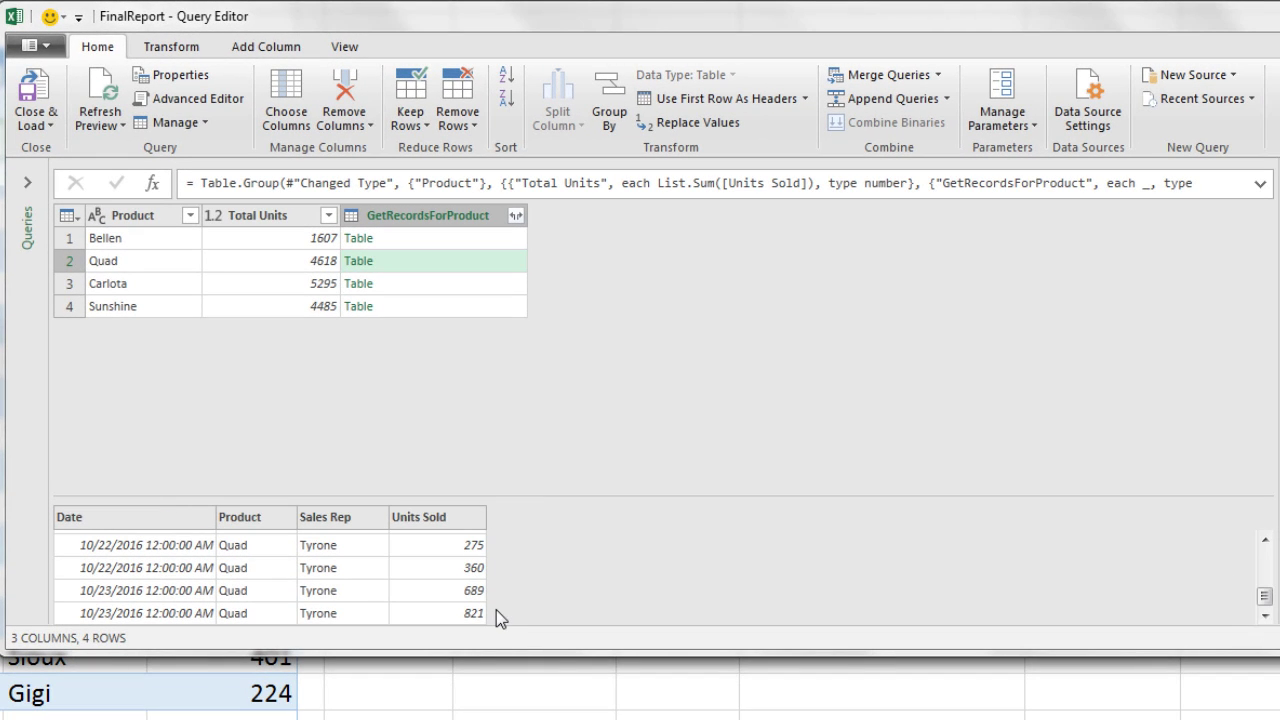
click(428, 218)
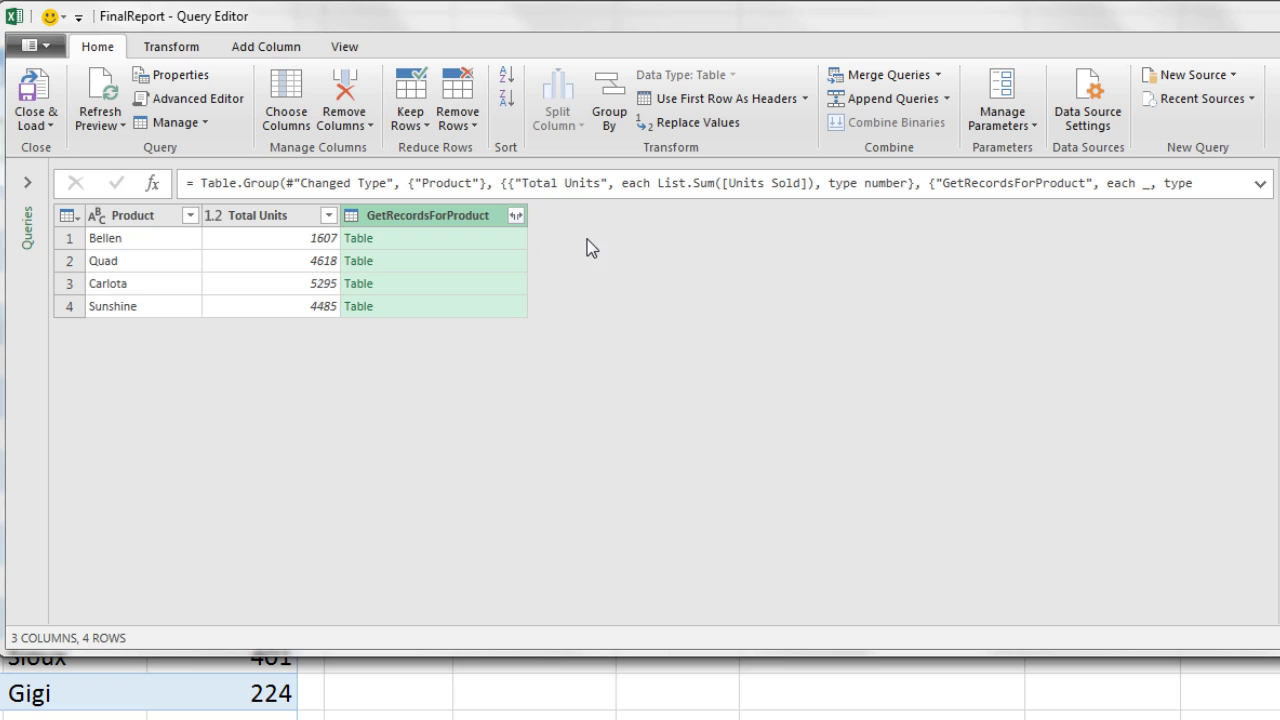
Start a custom column and name it GetRecordForMaxUnitsSold.
click(277, 50)
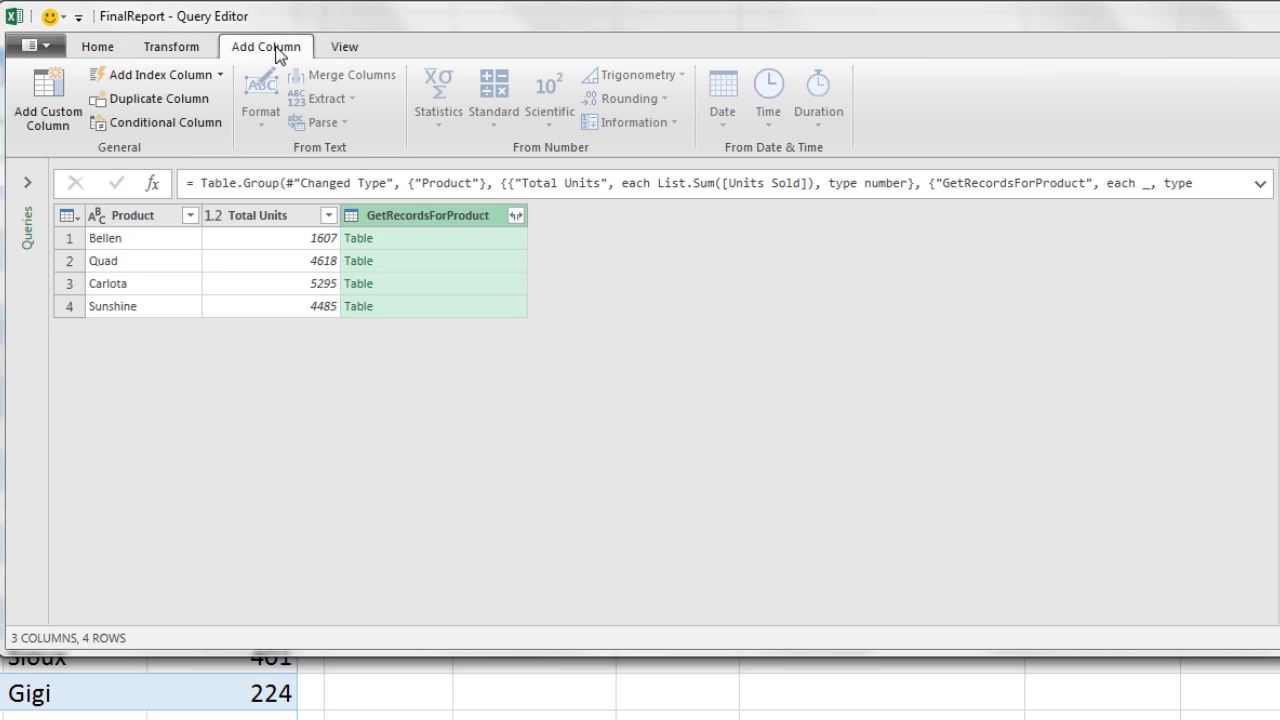
click(50, 118)
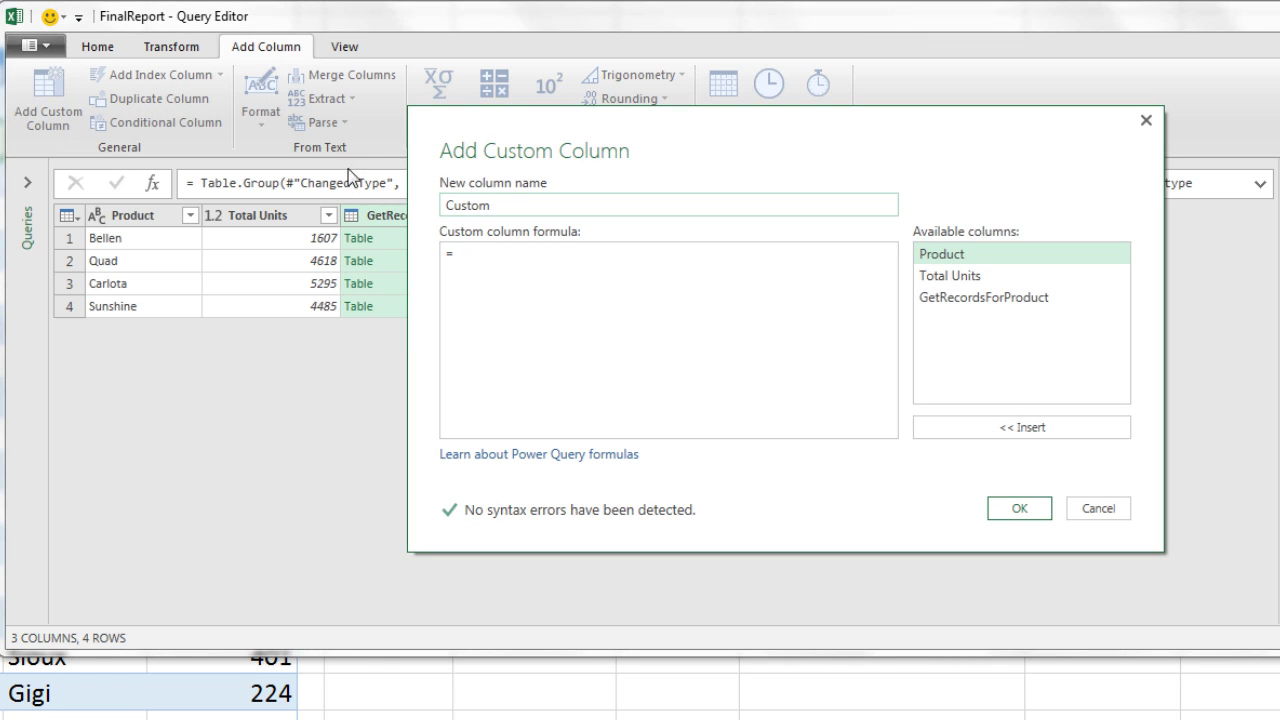
drag(510, 206, 437, 214)
text(GetRecordForMaxUnitsSold)
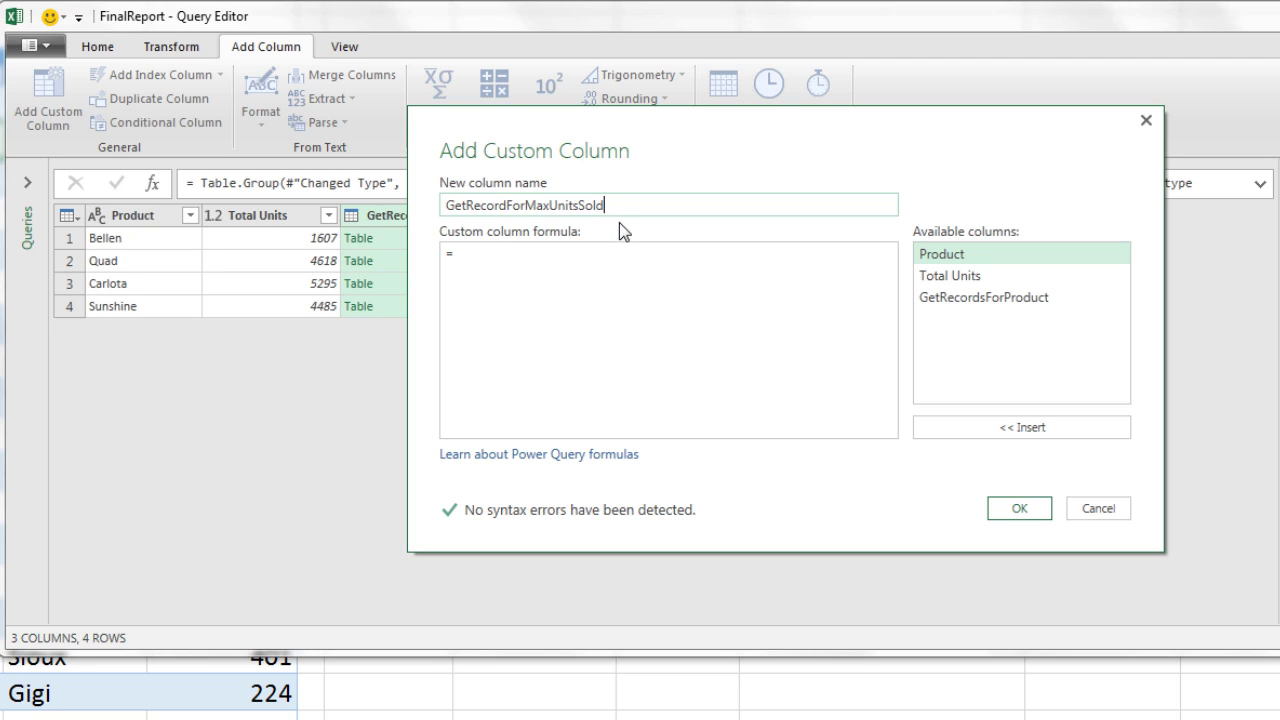
Define the custom column as =Table.Max([GetRecordsForProduct],"Units Sold") and add it to the query.
click(608, 255)
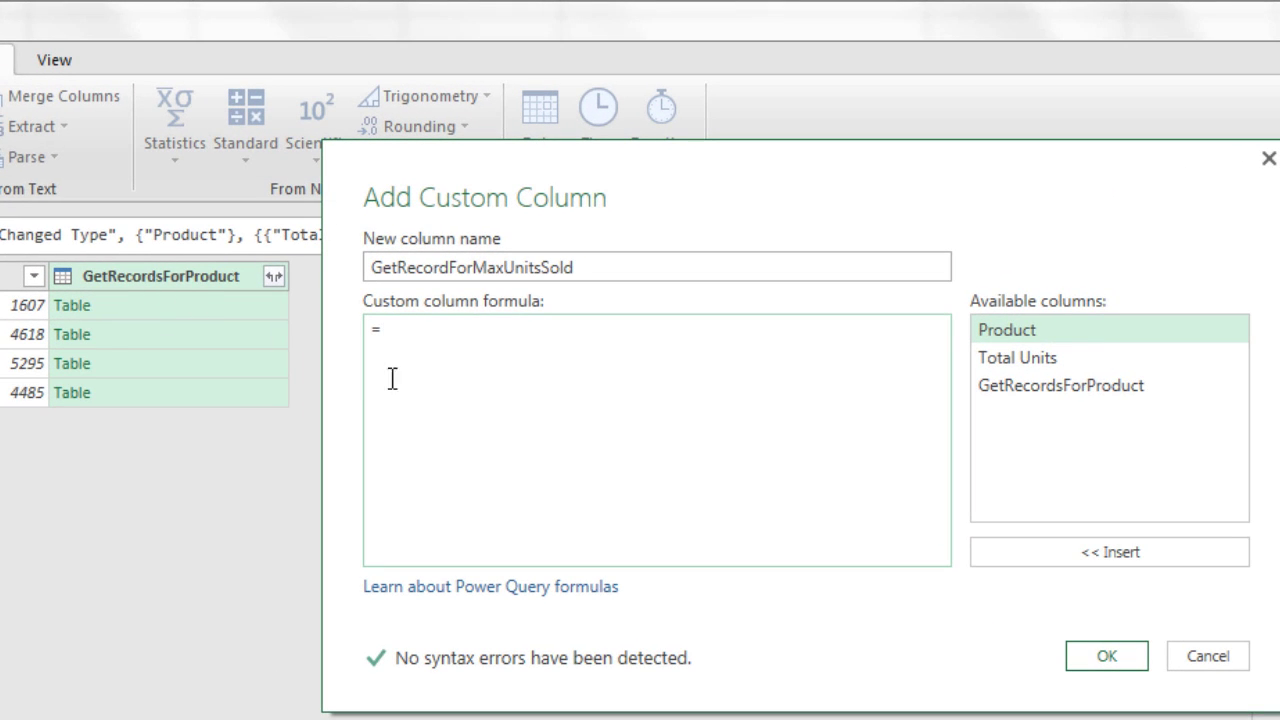
text(Table.Max()
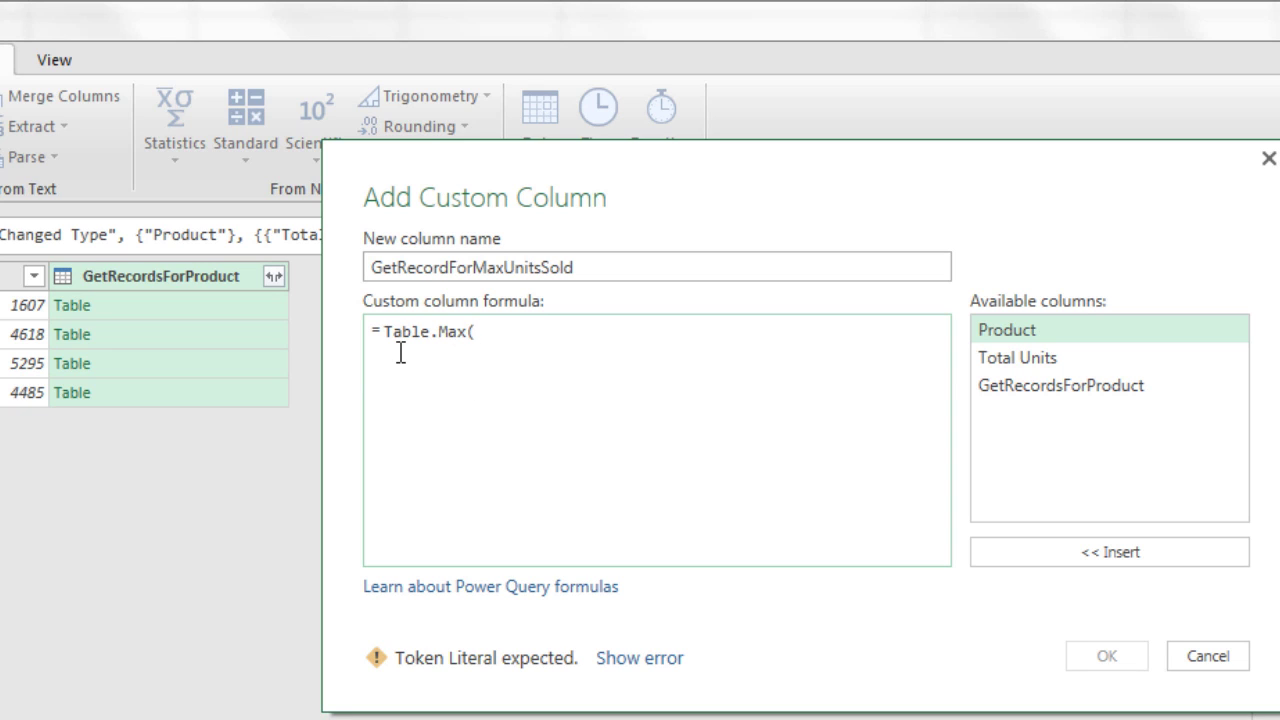
double_click(1076, 386)
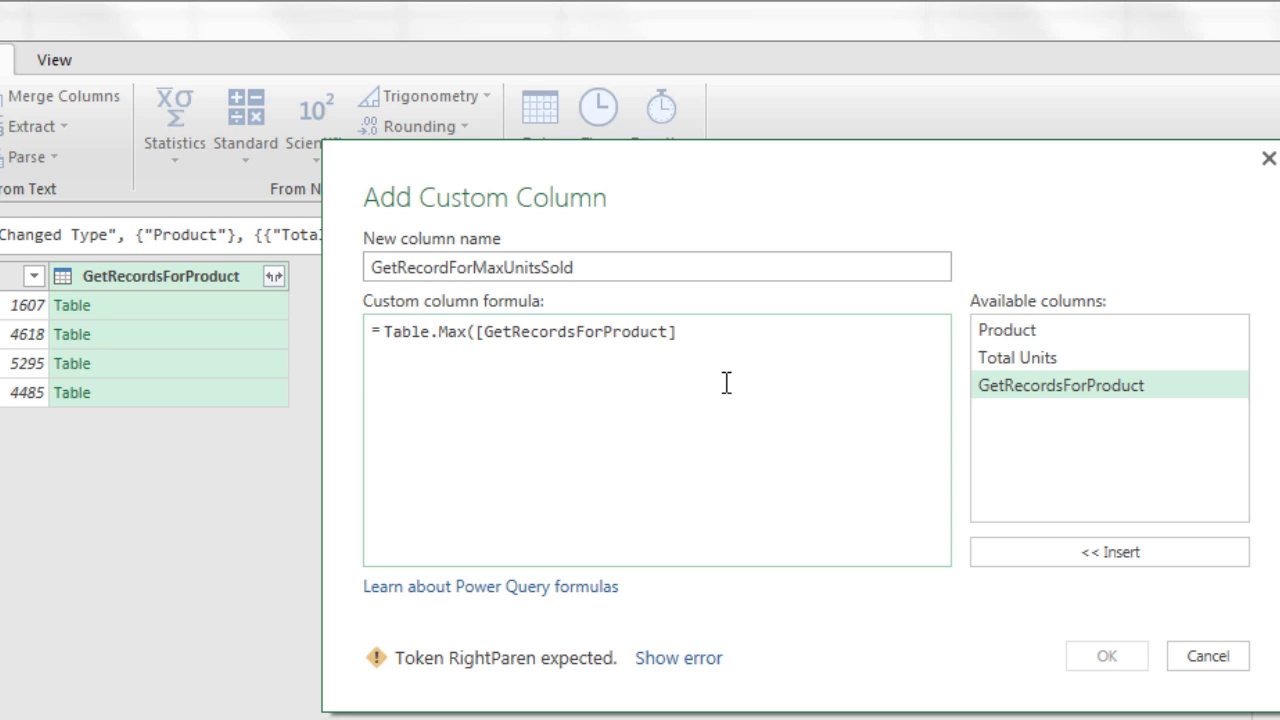
text(,")
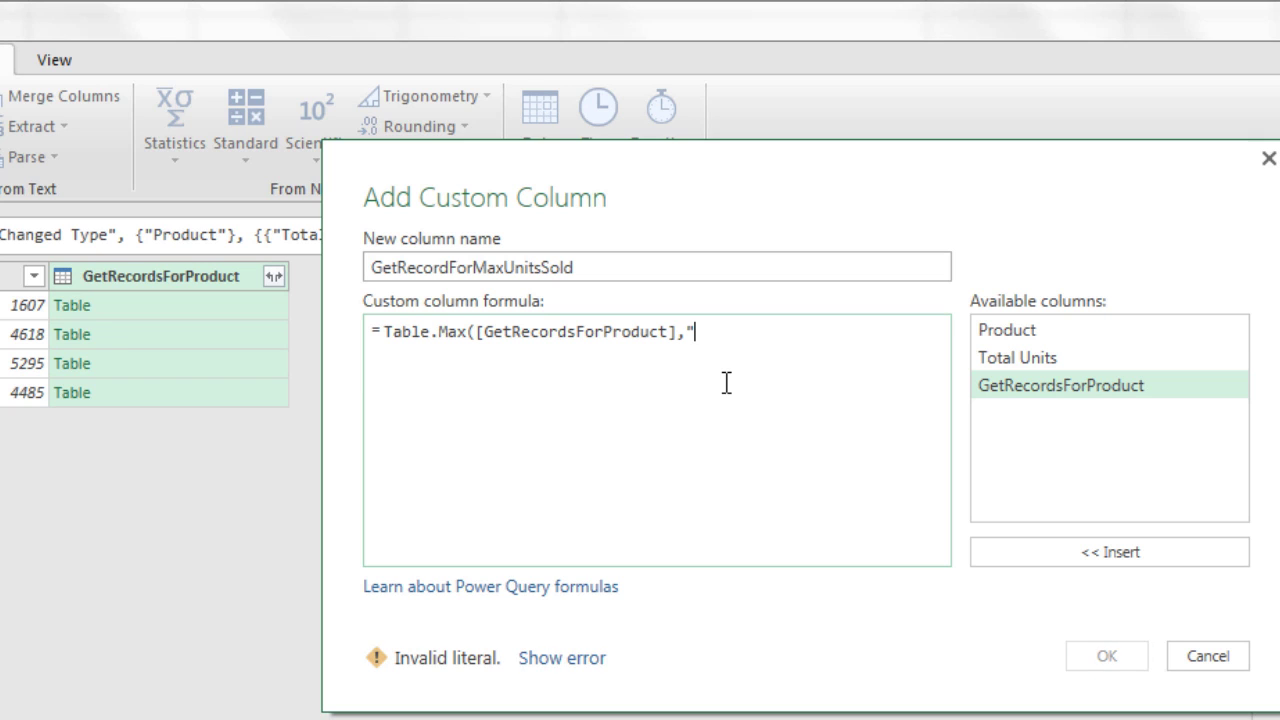
text(Units Sol)
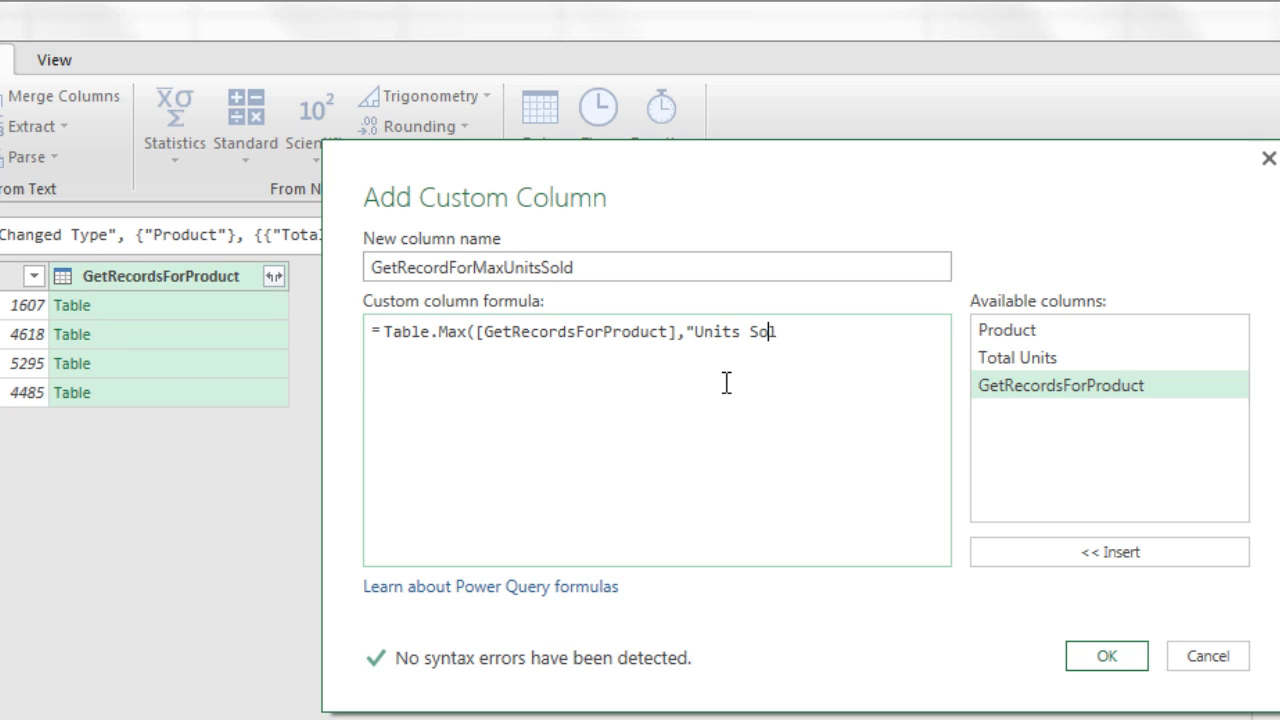
text(d"))
click(1095, 655)
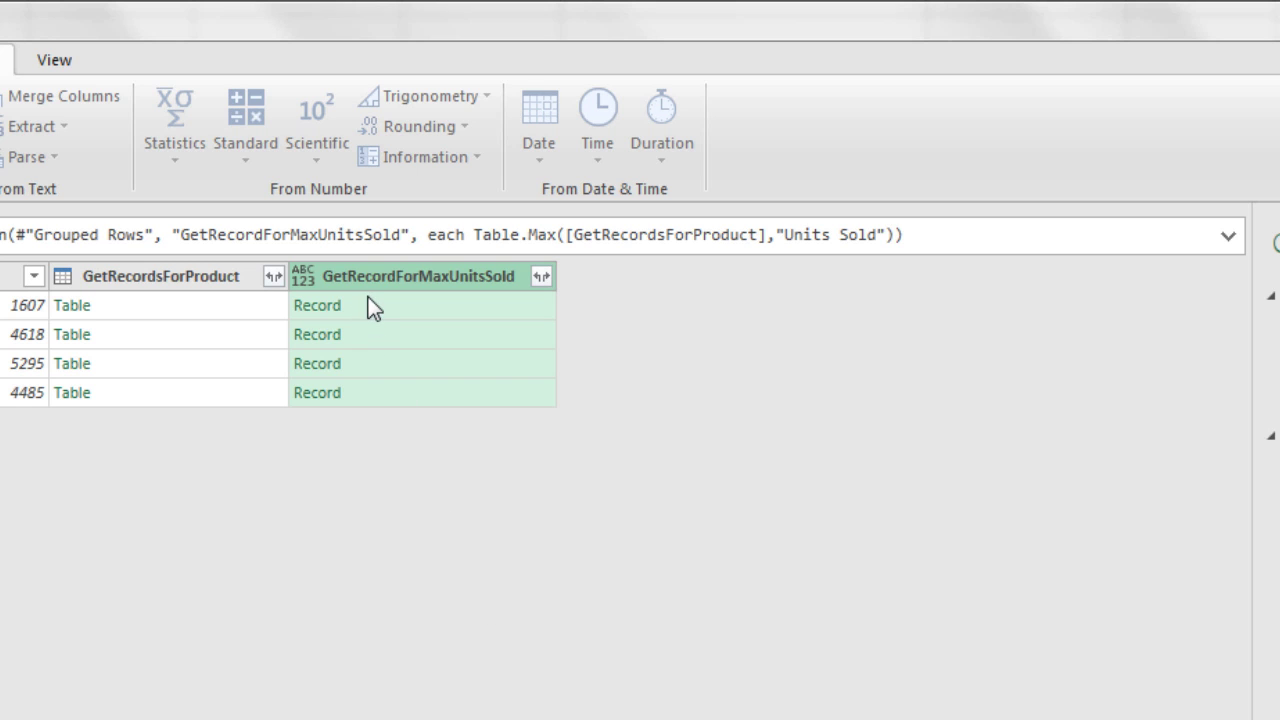
Preview the maximum-sale records for Bellen and Sunshine, comparing them with those products' nested tables in GetRecordsForProduct.
click(456, 308)
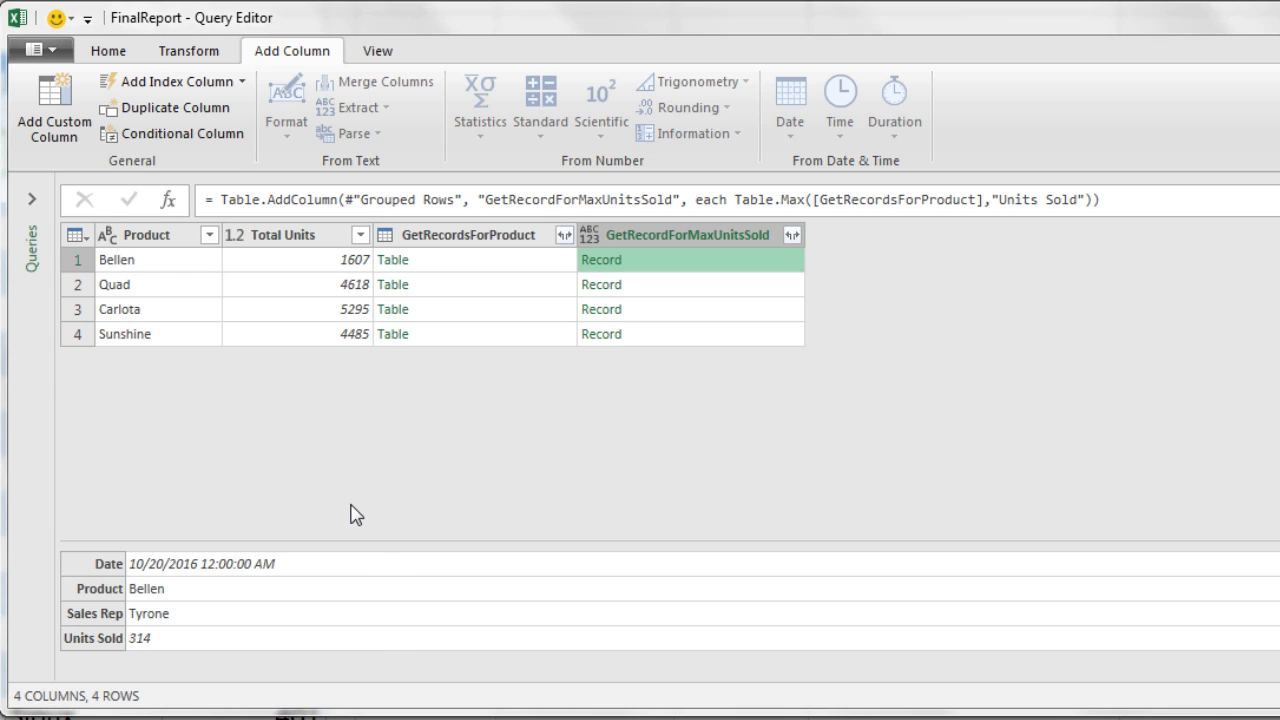
click(510, 262)
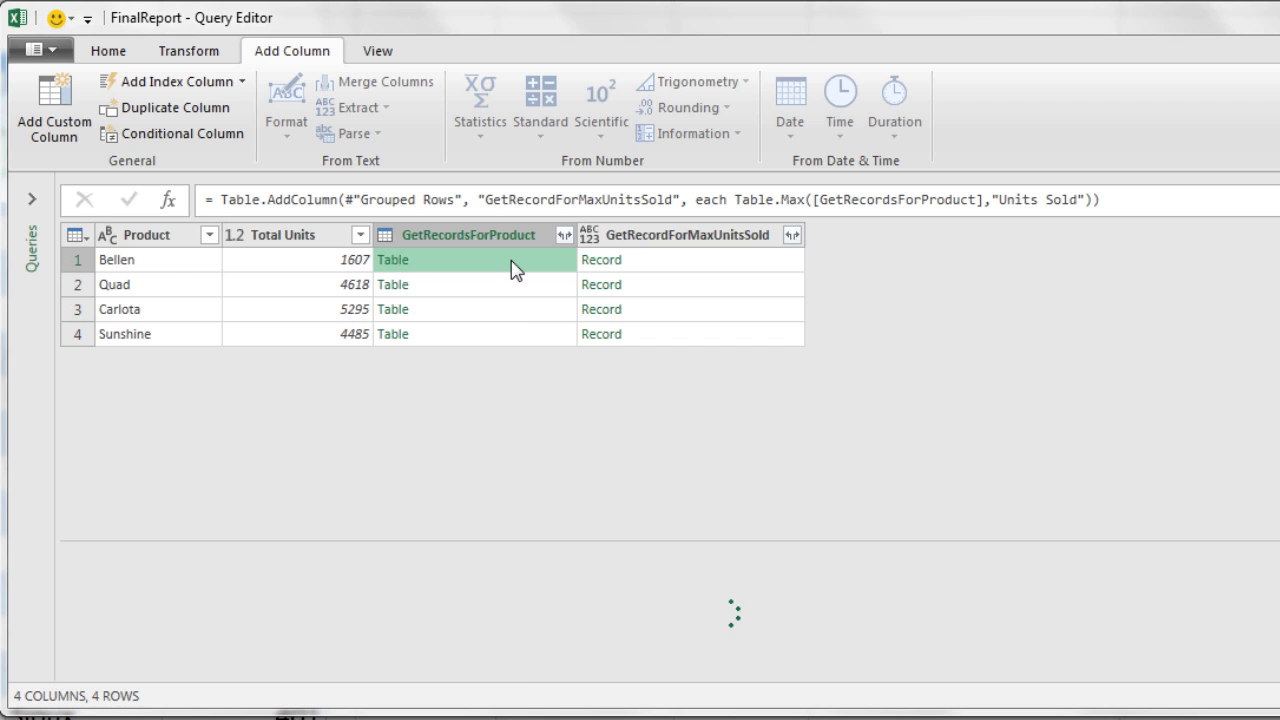
click(510, 336)
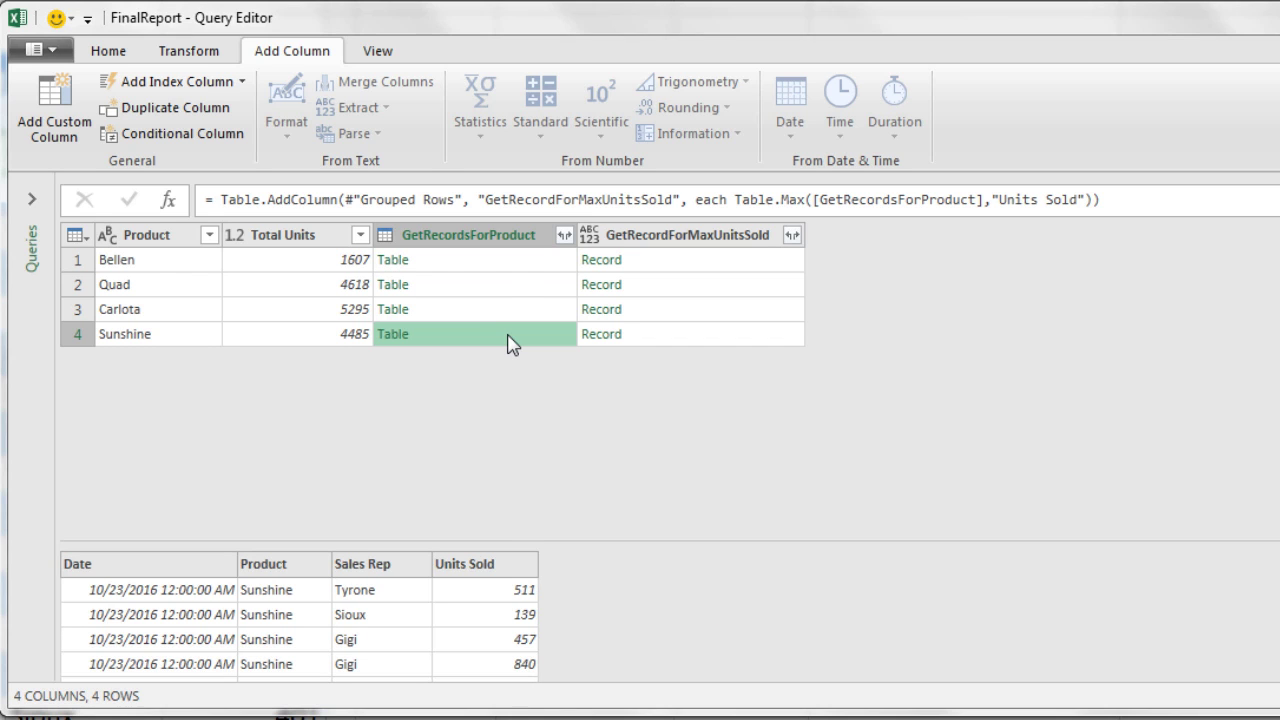
click(716, 338)
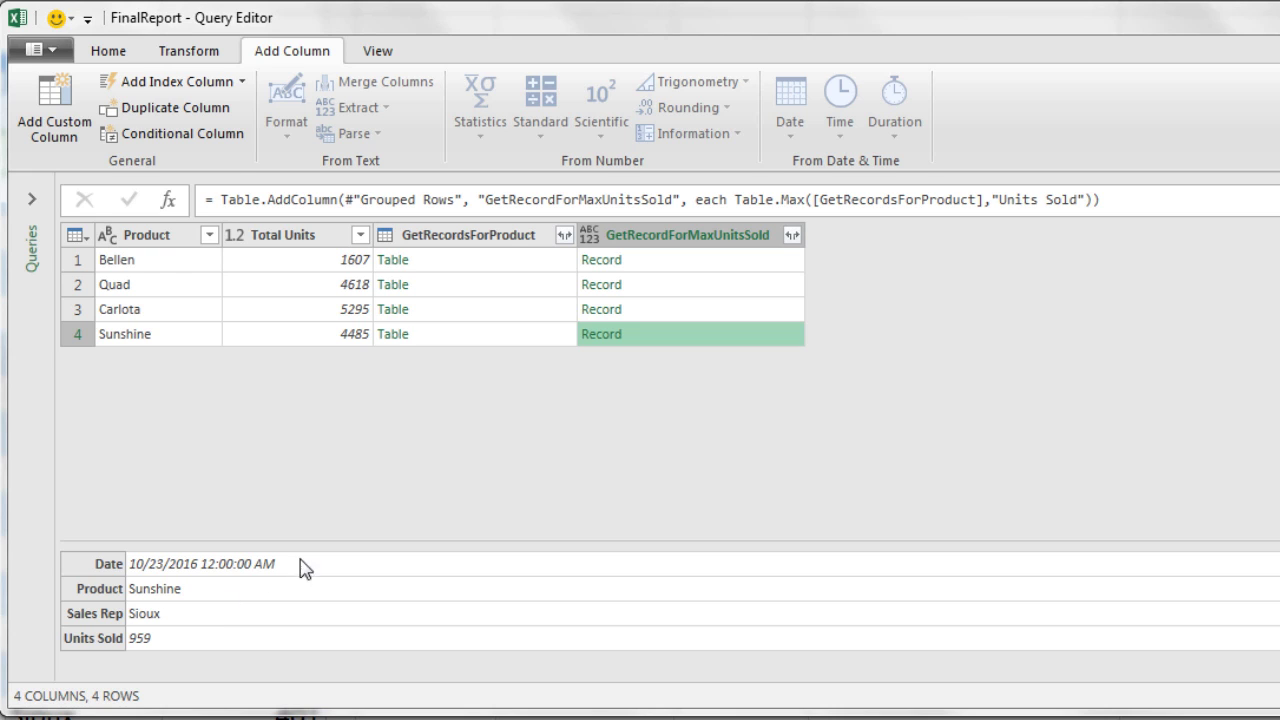
Remove the GetRecordsForProduct column from the query.
click(503, 238)
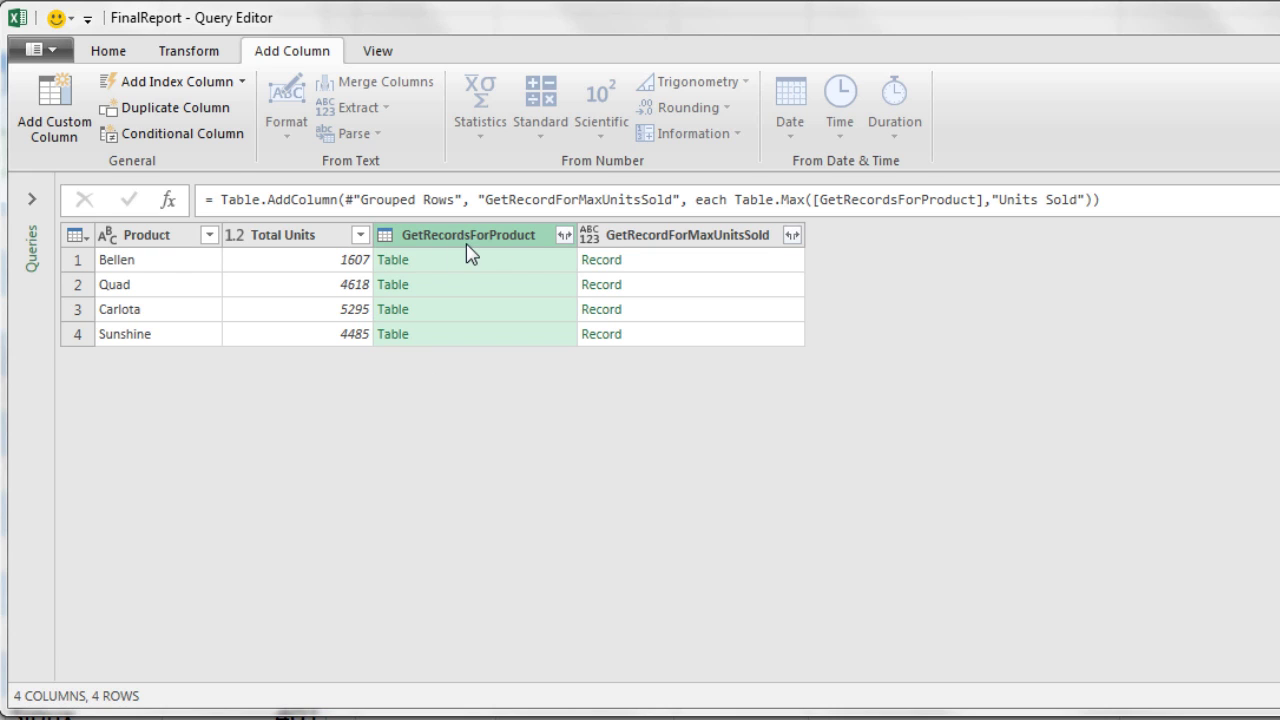
right_click(473, 240)
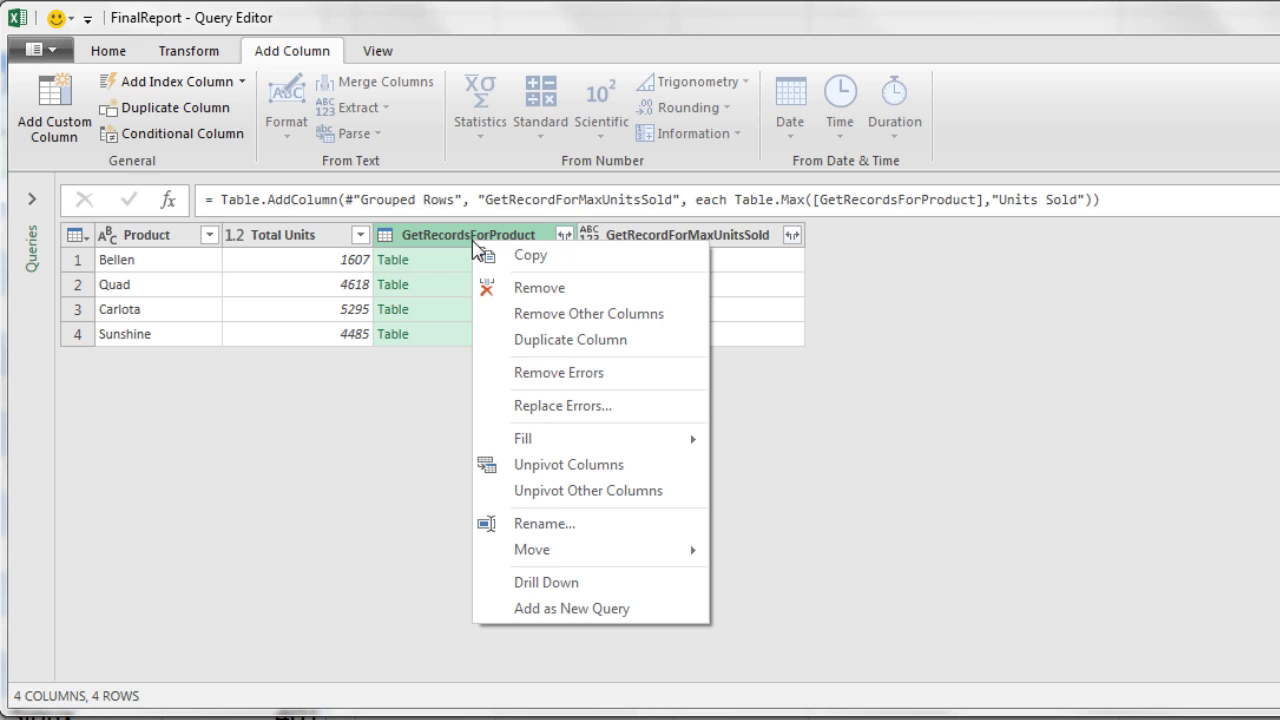
click(536, 292)
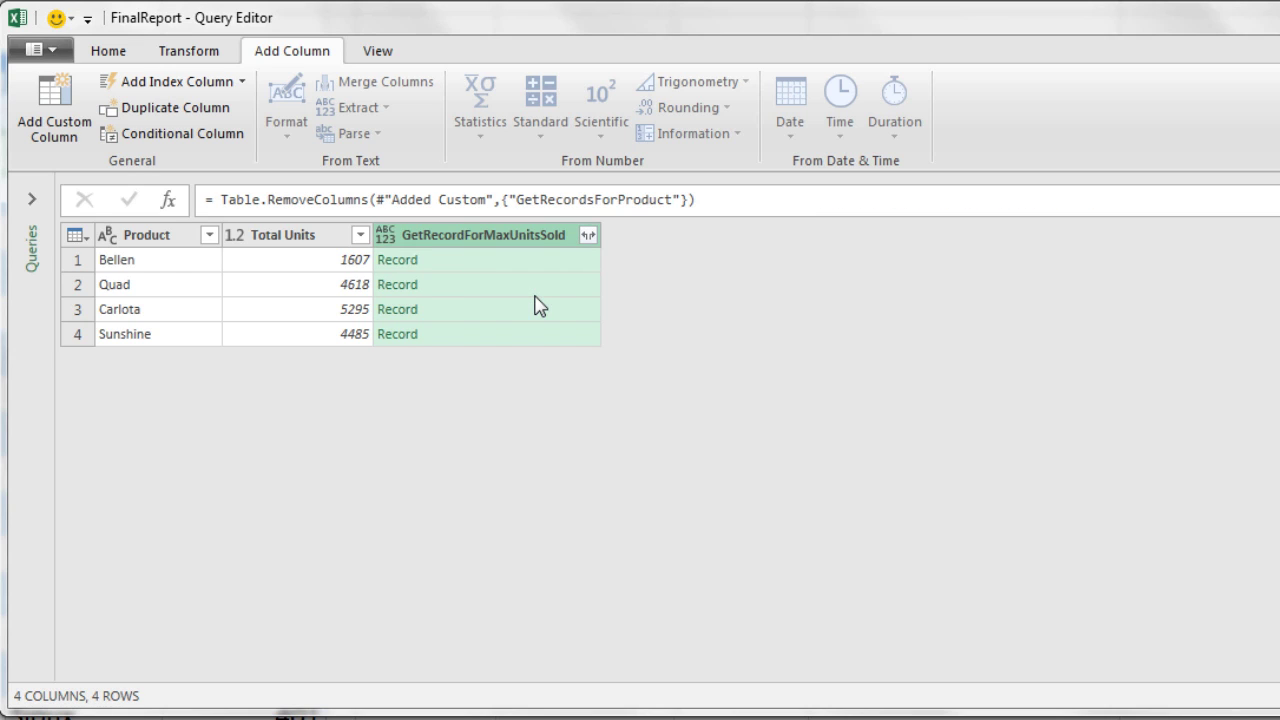
Expand GetRecordForMaxUnitsSold into only the Sales Rep and Units Sold columns, without the original column name as prefix.
click(588, 235)
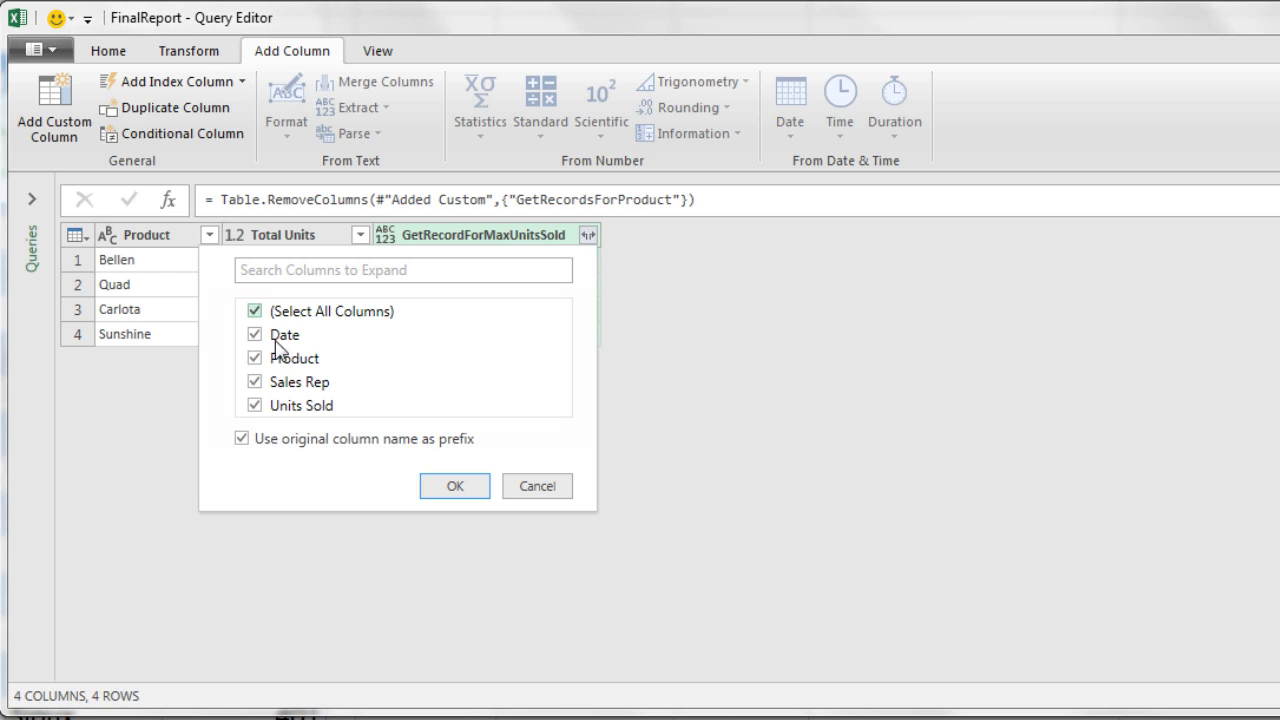
click(255, 312)
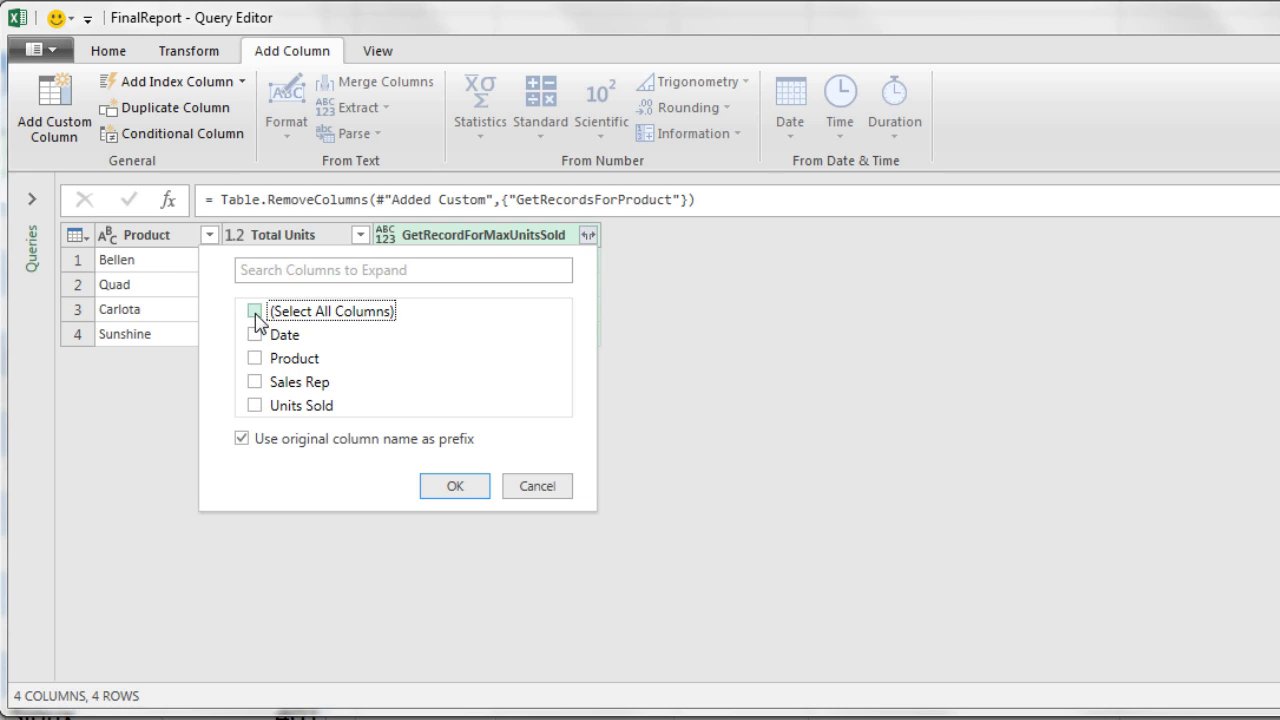
click(241, 440)
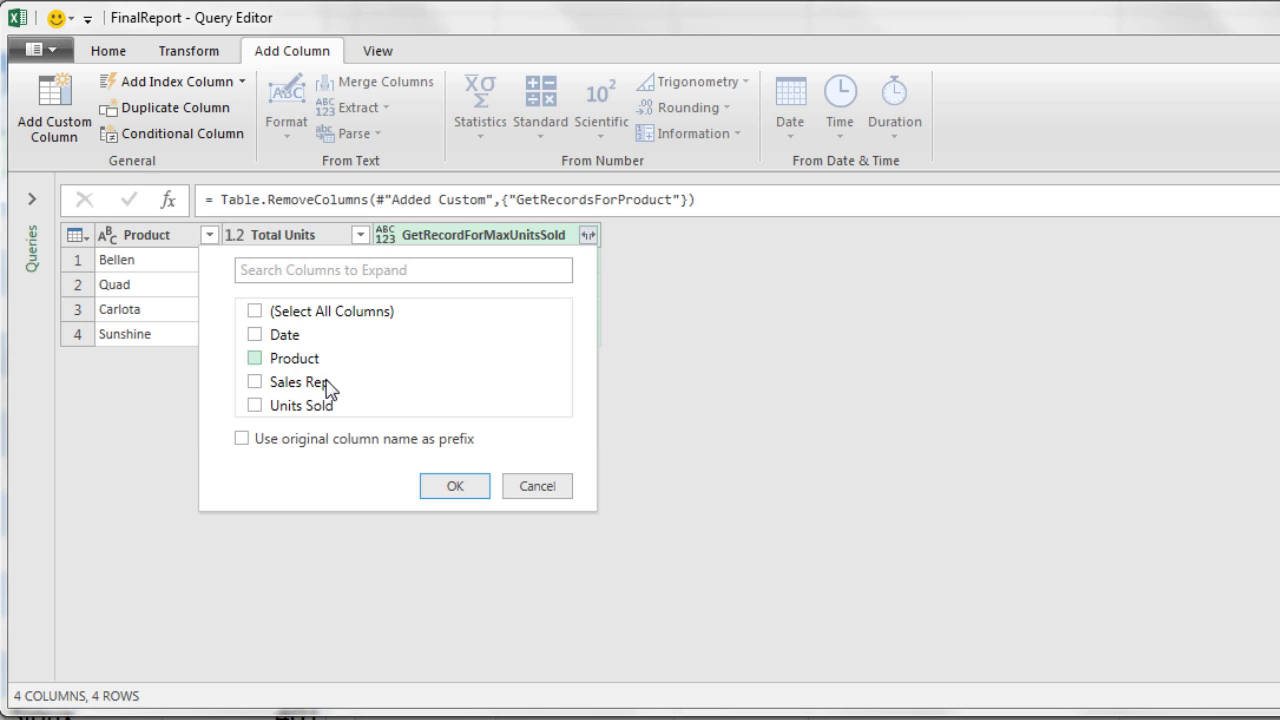
click(258, 383)
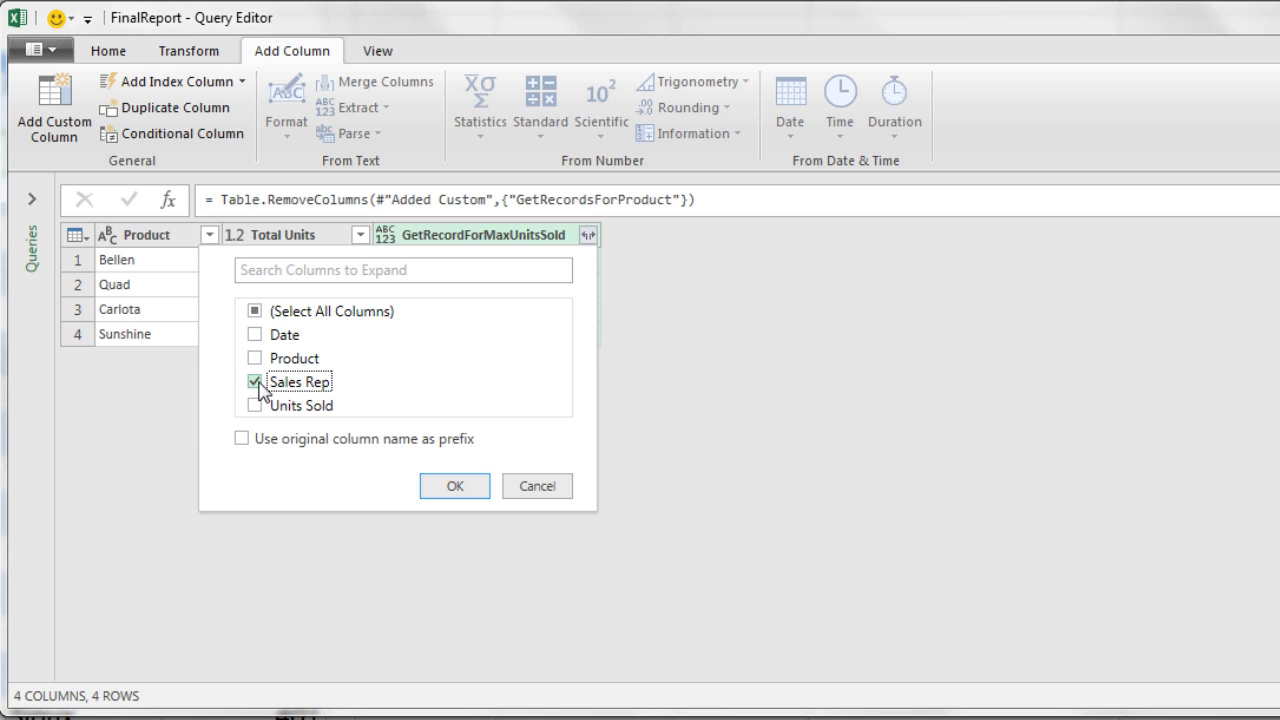
click(256, 407)
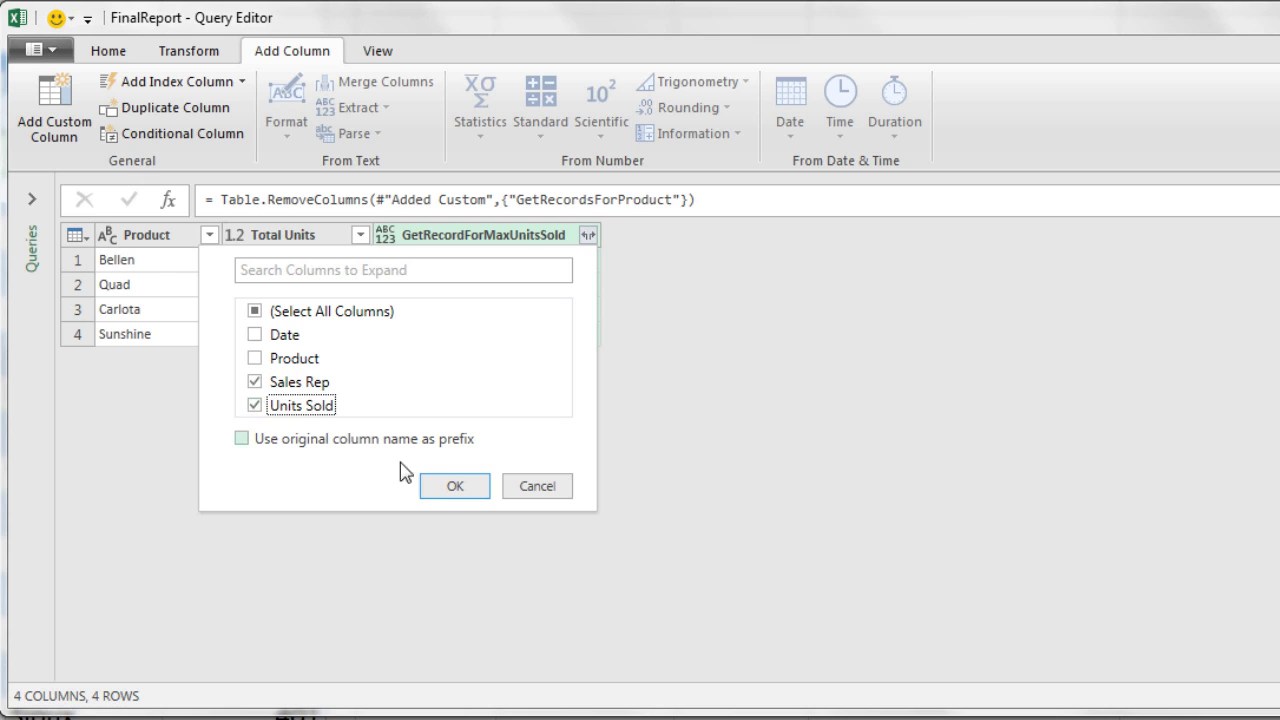
click(457, 494)
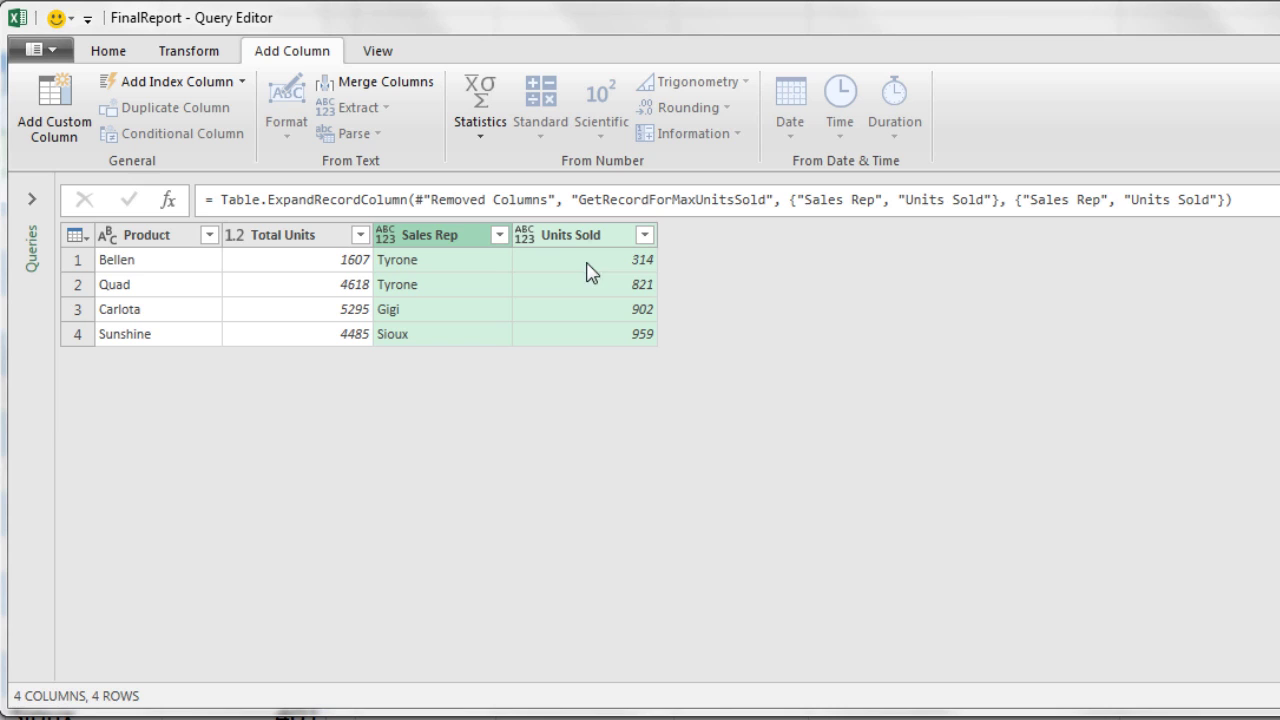
Set the Units Sold column's data type to Whole Number and rename the column Max Units Sold.
click(612, 239)
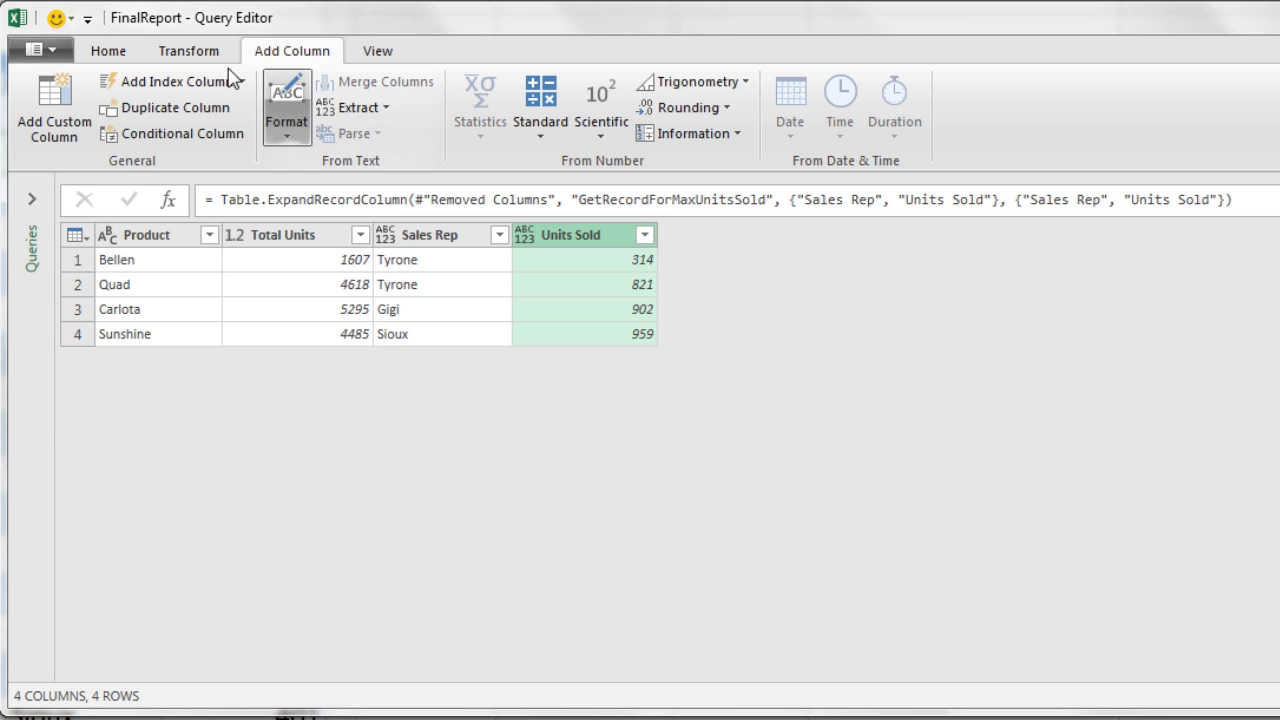
click(185, 58)
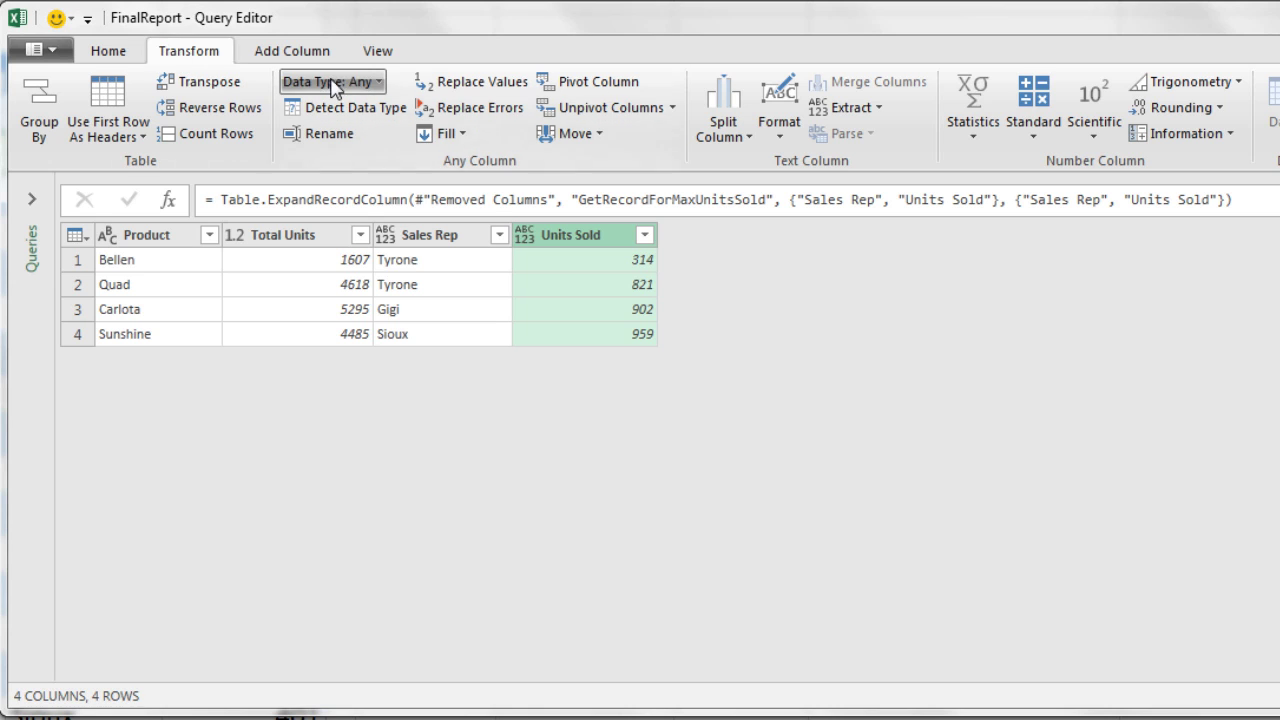
click(377, 88)
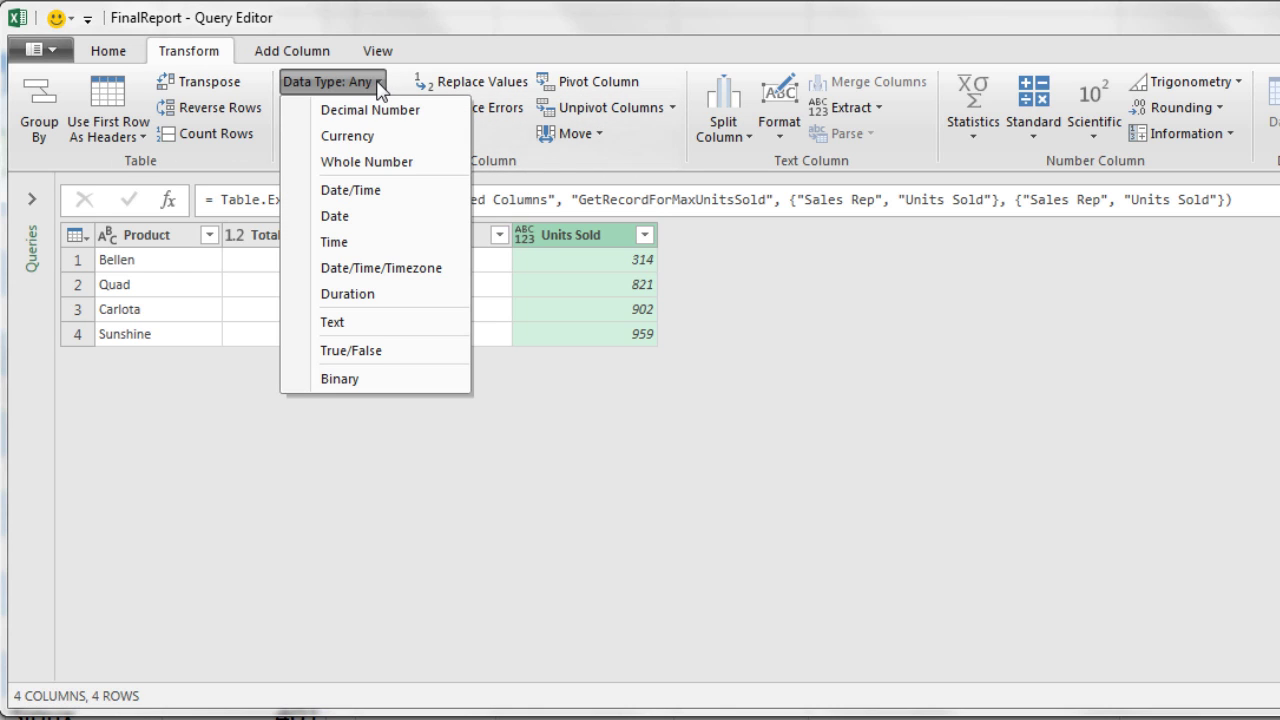
click(366, 162)
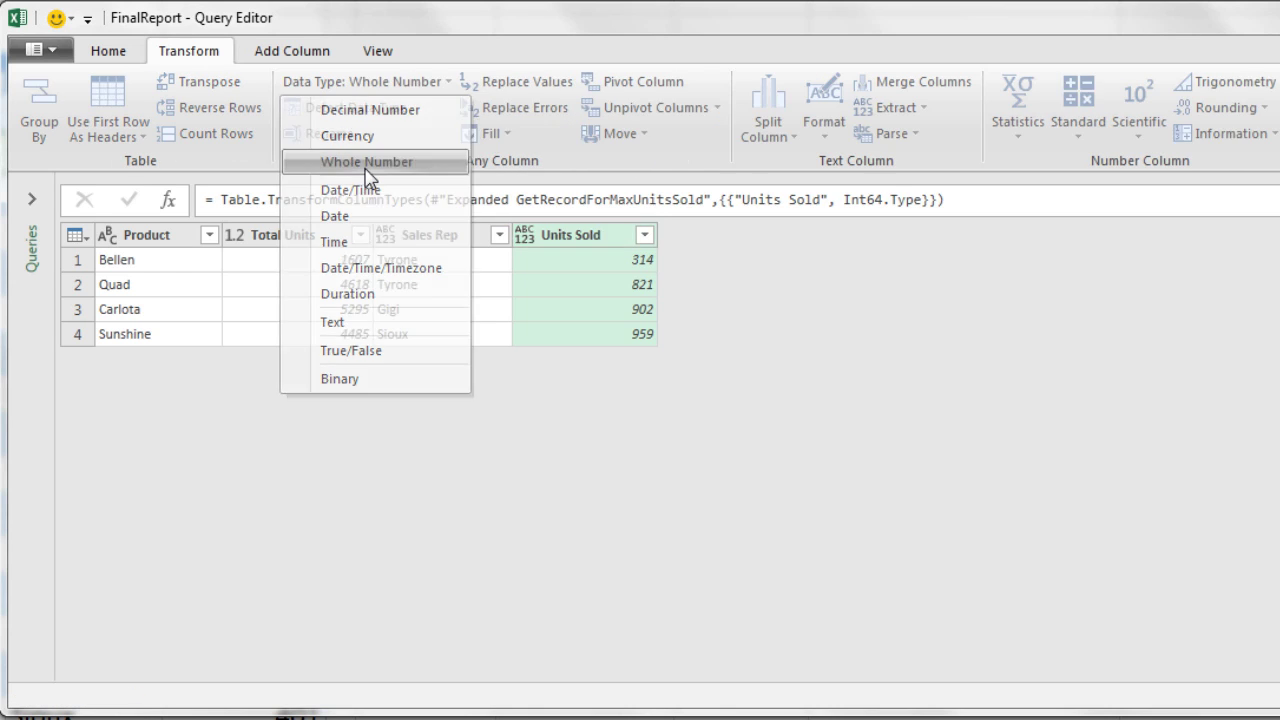
double_click(569, 237)
text(Max Units Sold)
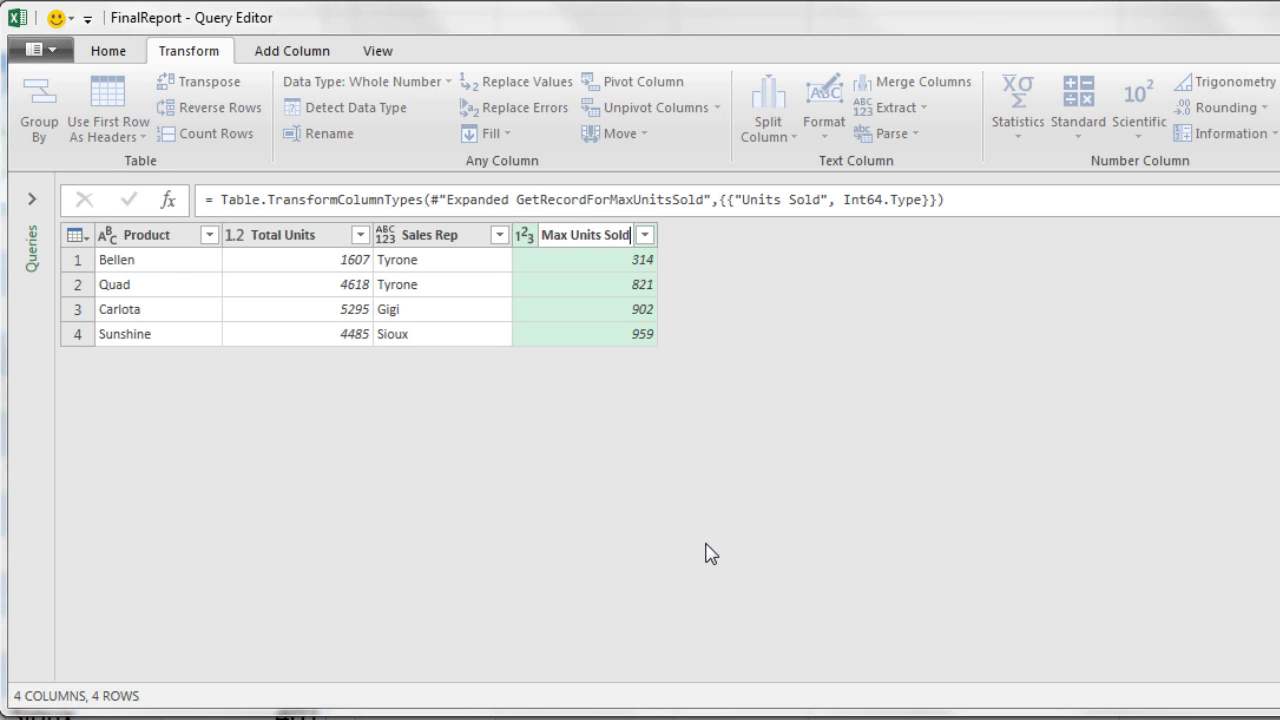
key(Return)
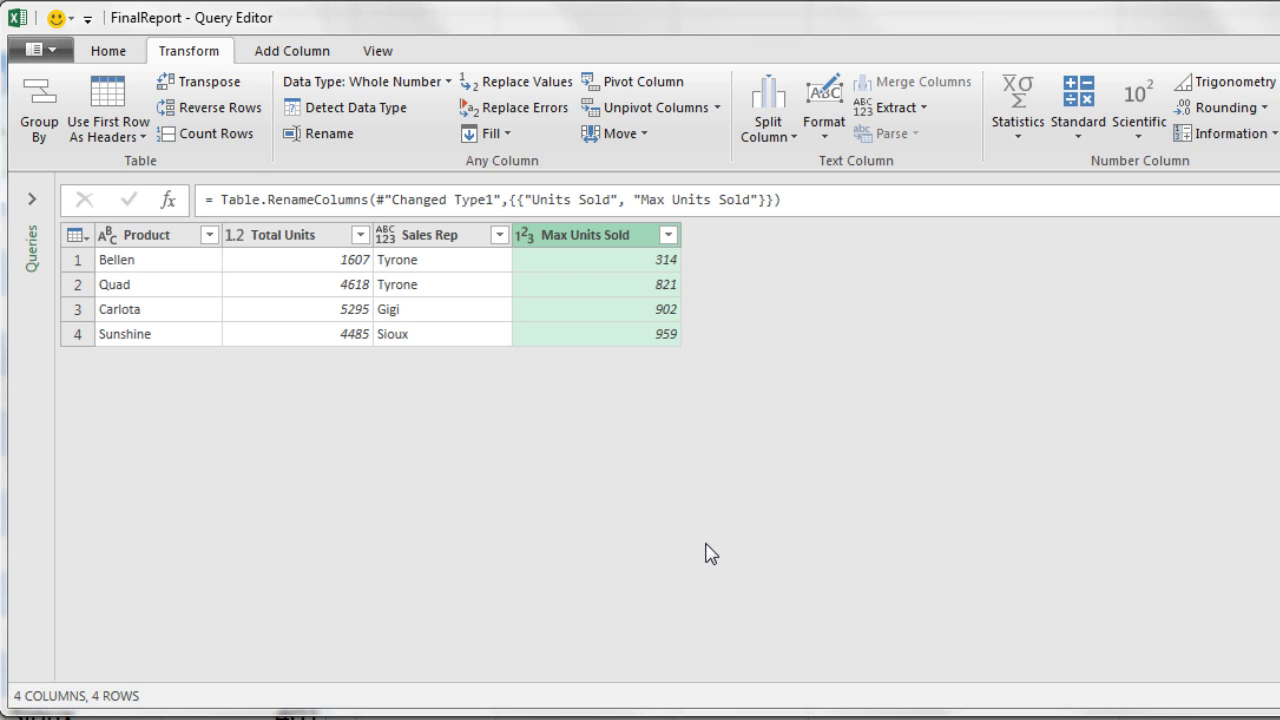
Set the Sales Rep column's data type to Text and rename it Sales Rep Name Who Made Max Sale.
click(419, 238)
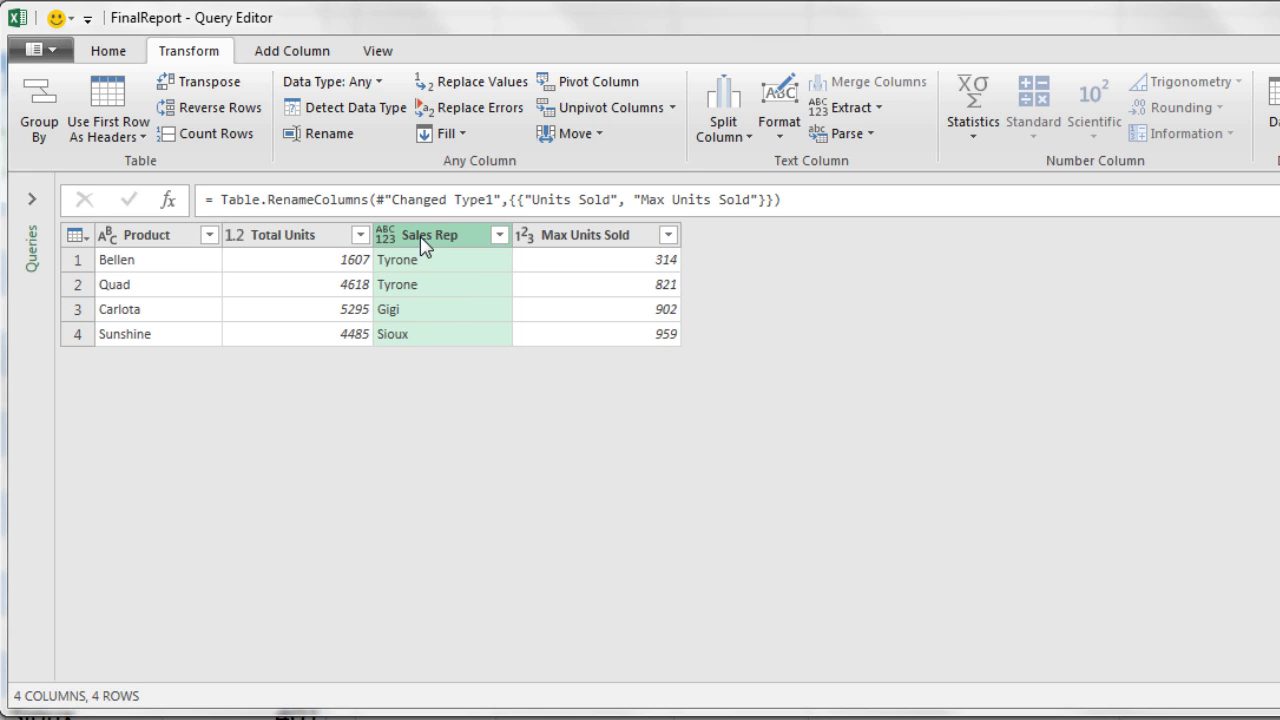
click(380, 84)
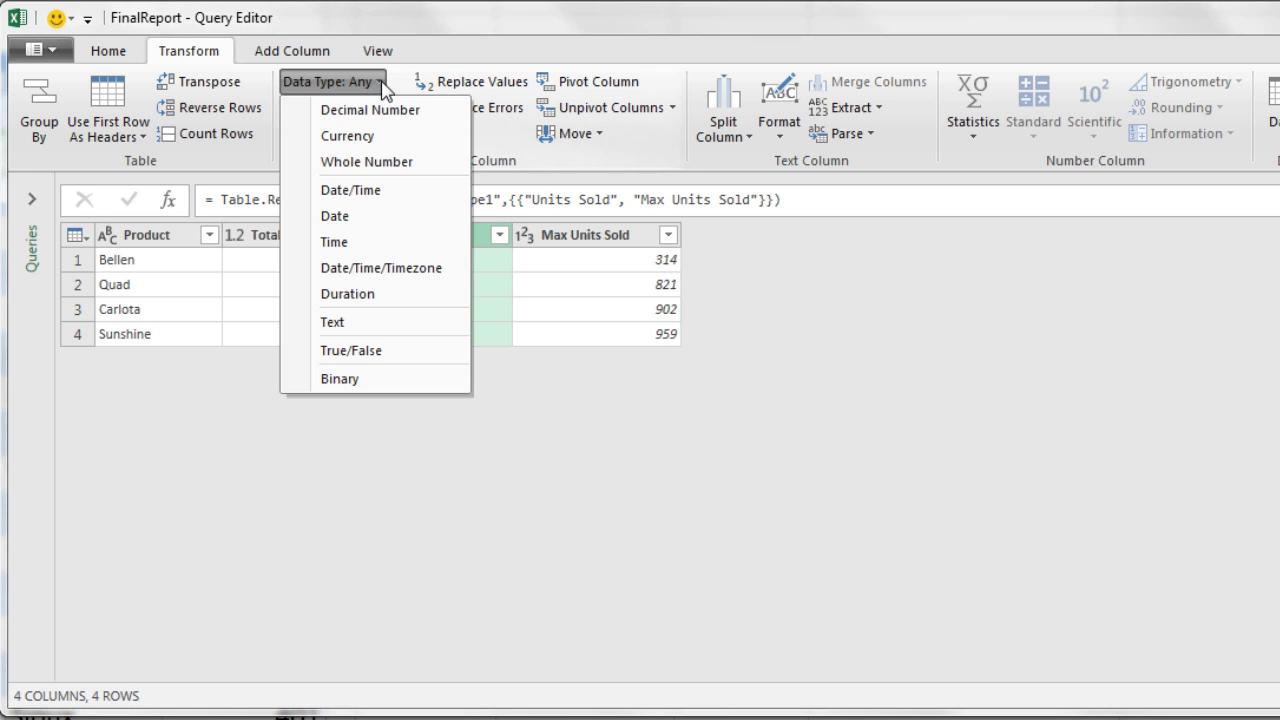
click(355, 321)
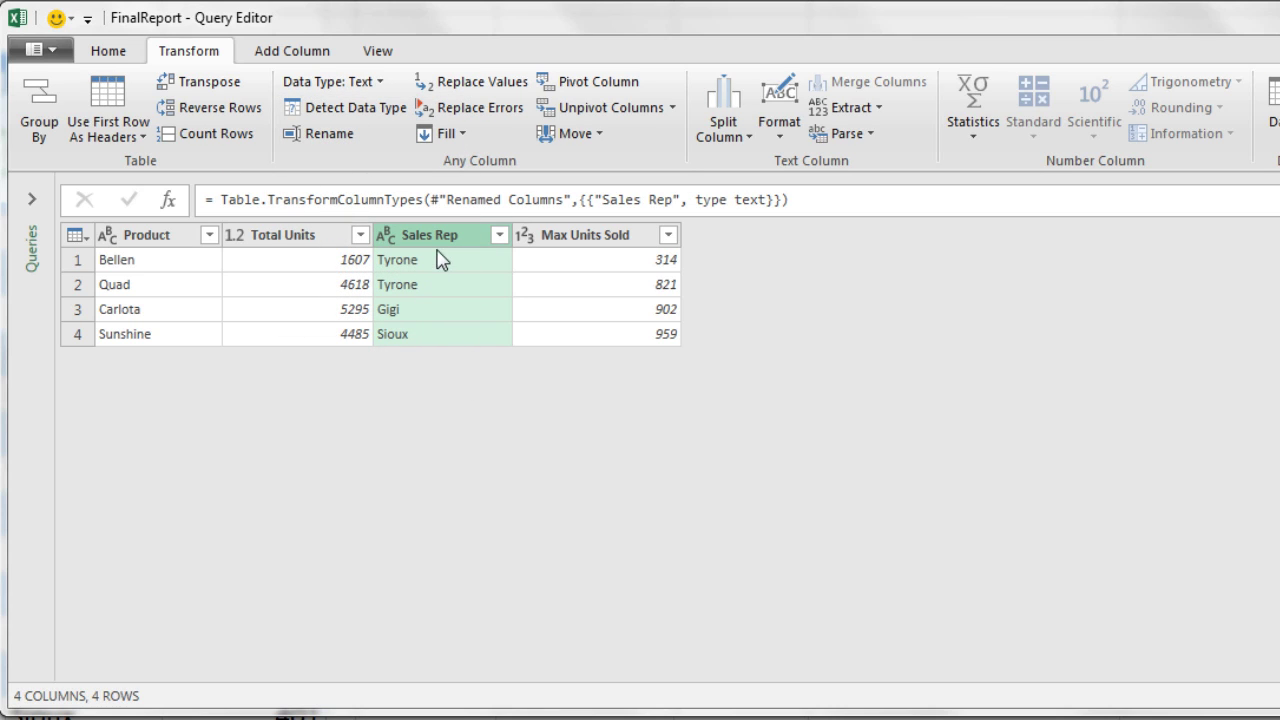
double_click(413, 237)
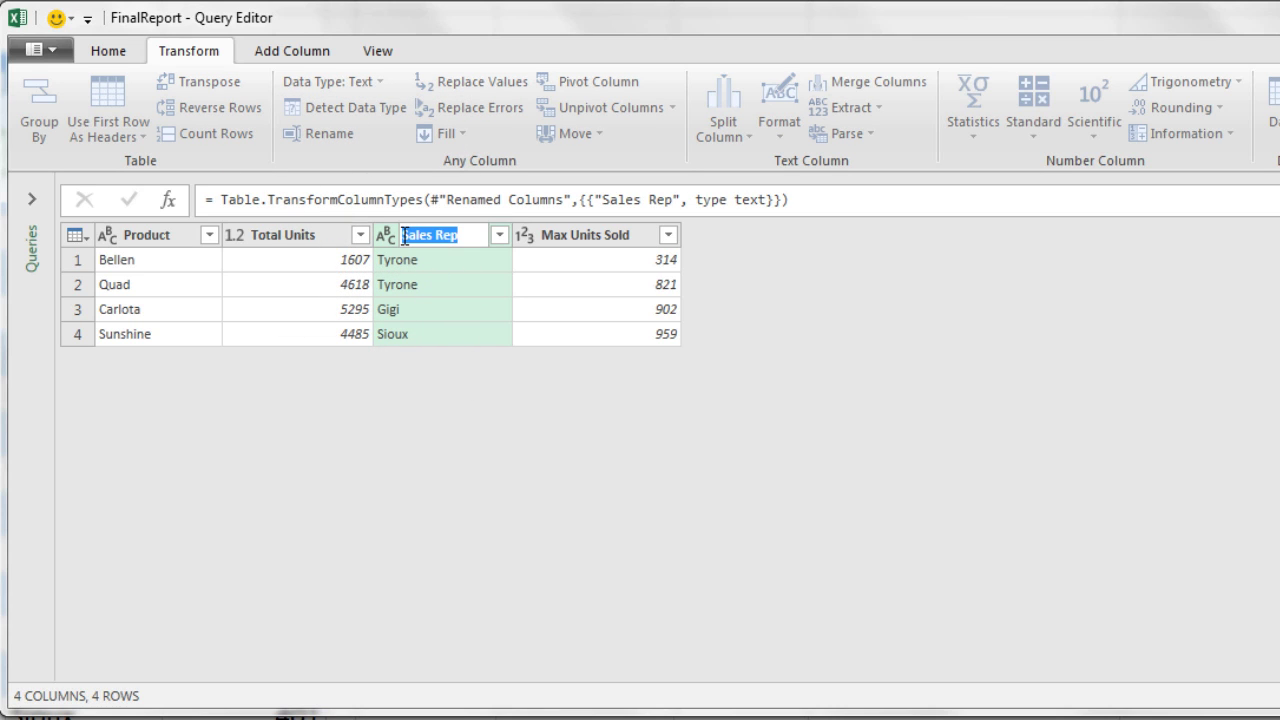
text(Rep Who Made Max Sale)
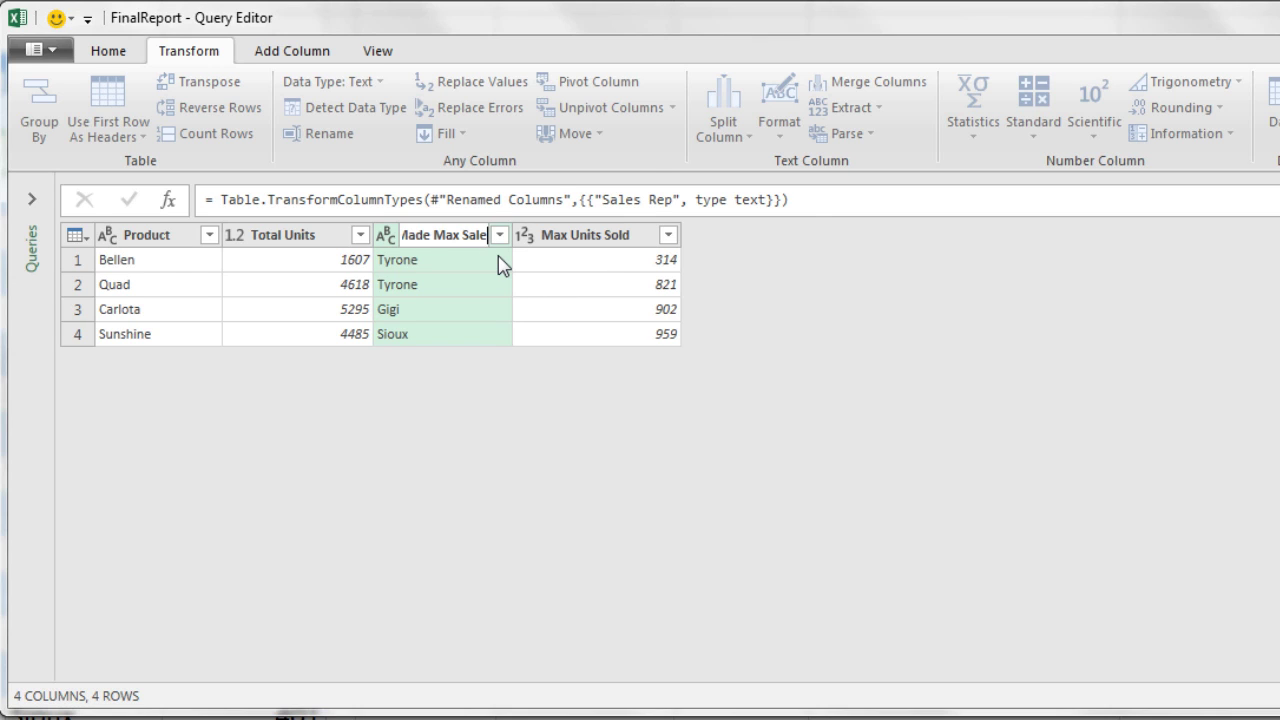
key(Return)
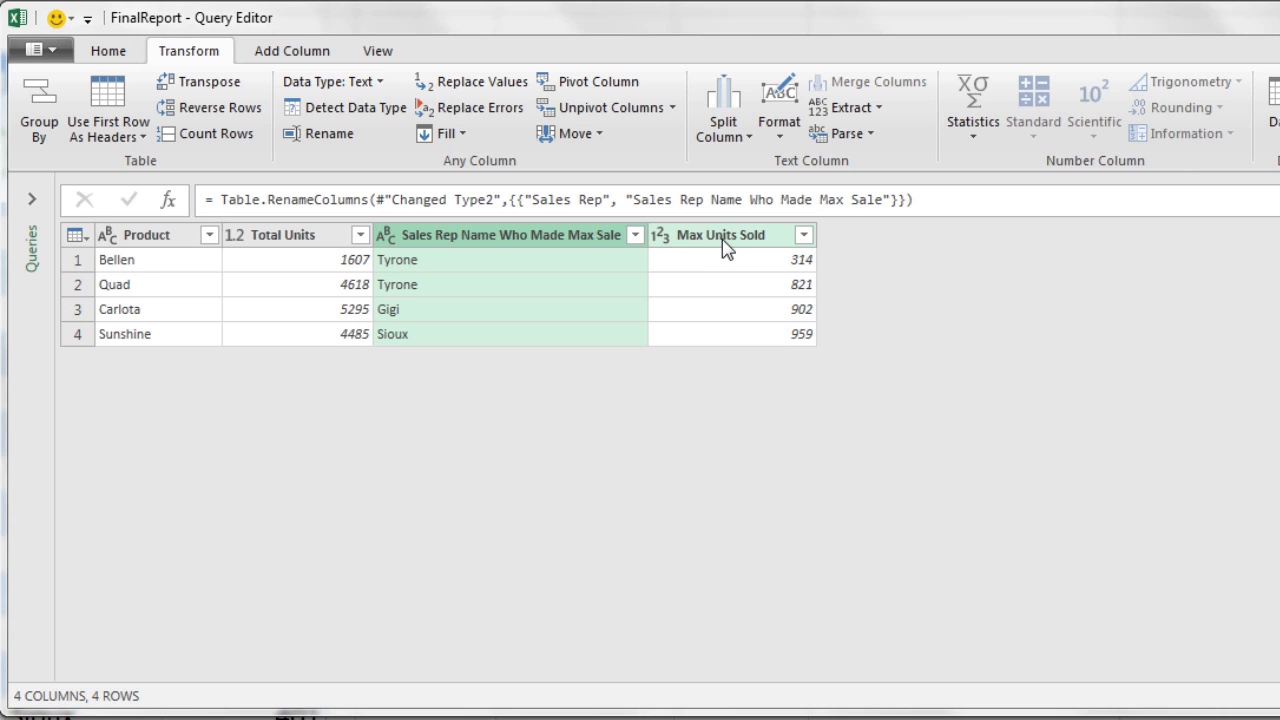
Move the Max Units Sold column directly after Total Units, and sort the query by Product in ascending order.
drag(722, 239, 434, 253)
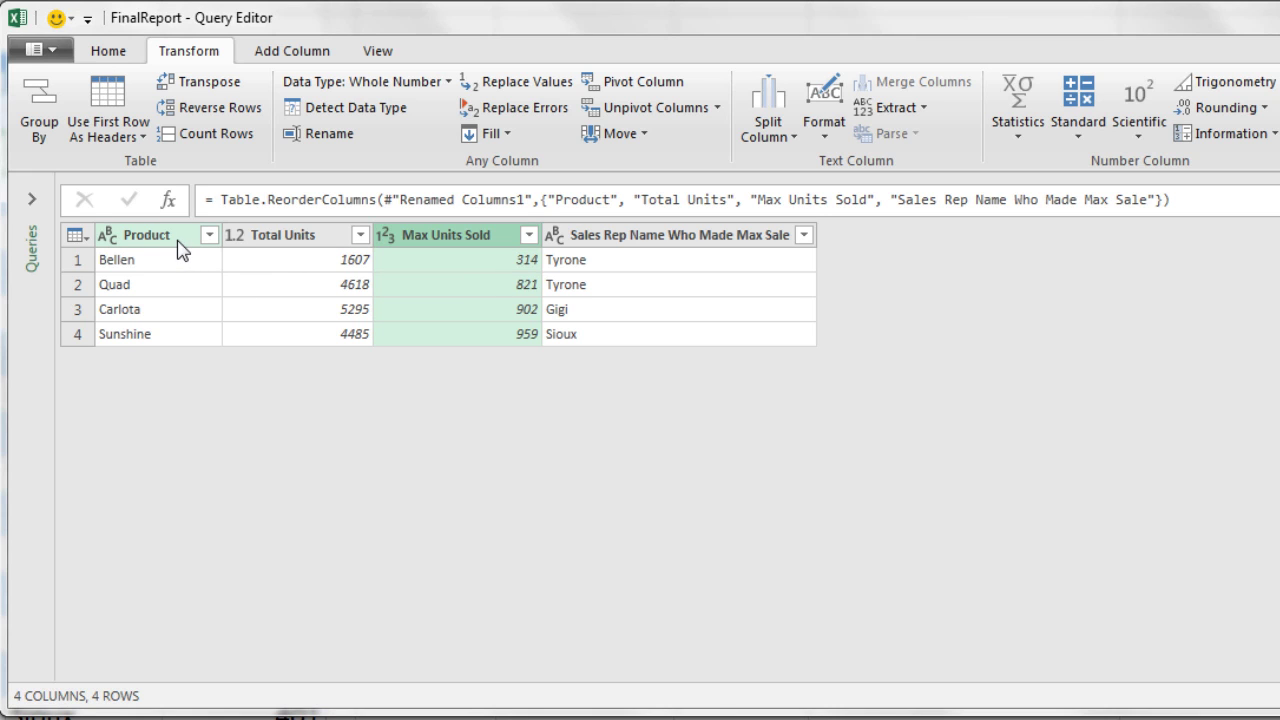
click(211, 236)
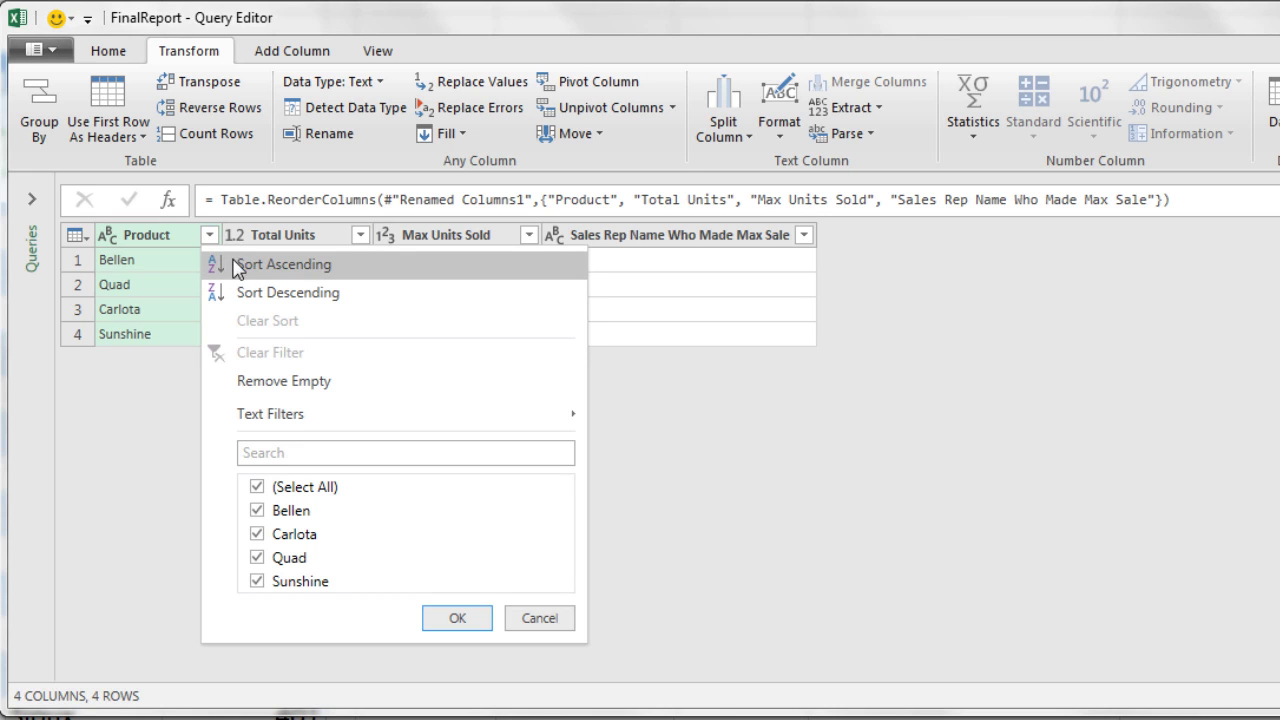
click(236, 266)
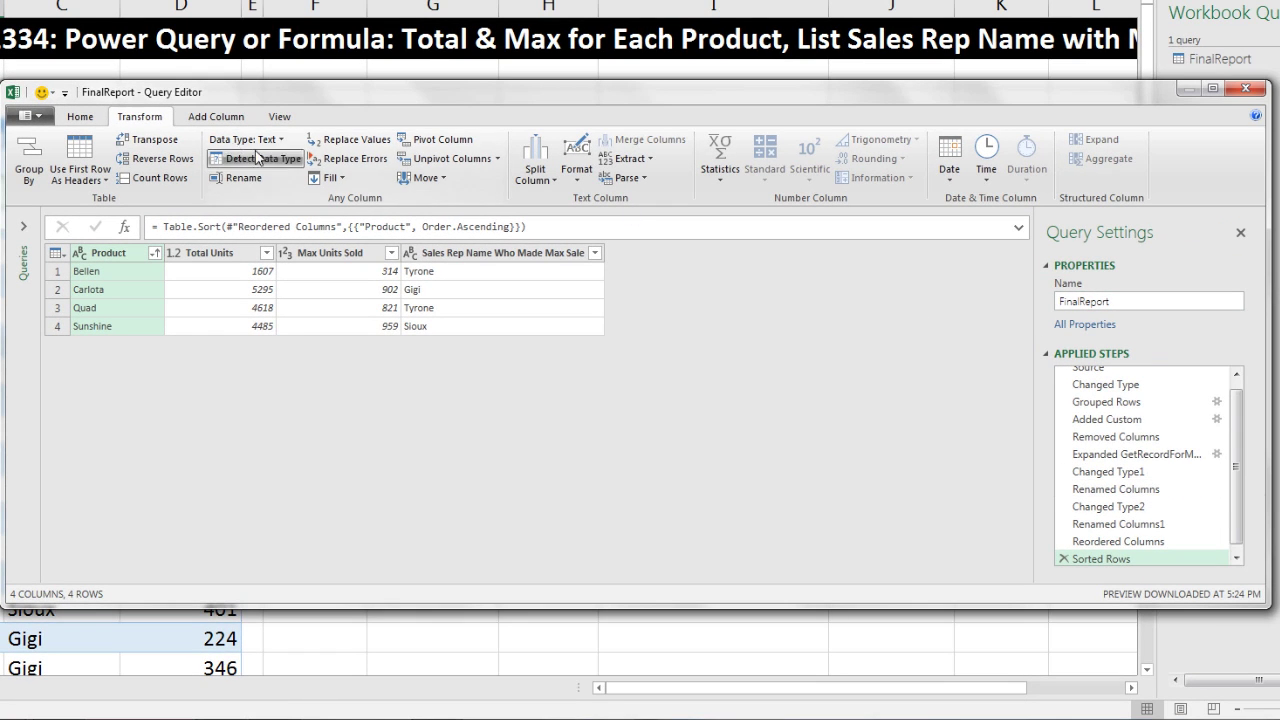
Close the query editor and load the FinalReport query as a table into the existing worksheet at cell F11.
click(42, 182)
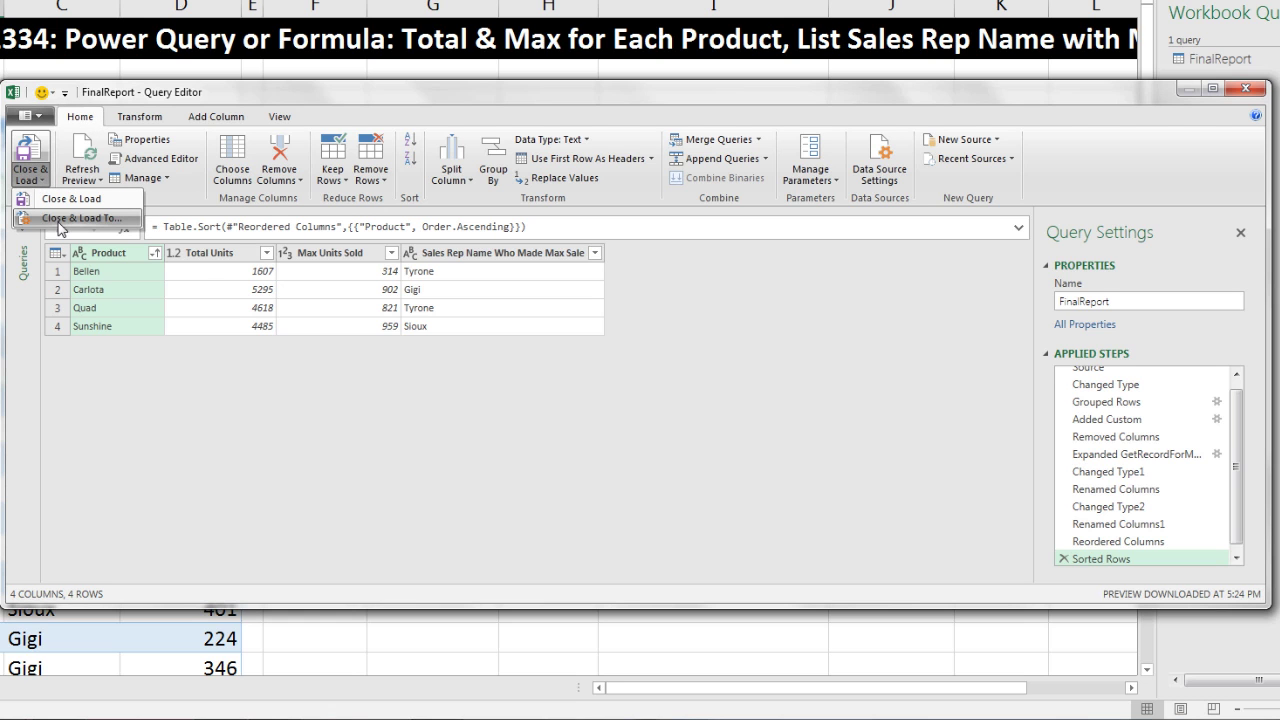
click(62, 219)
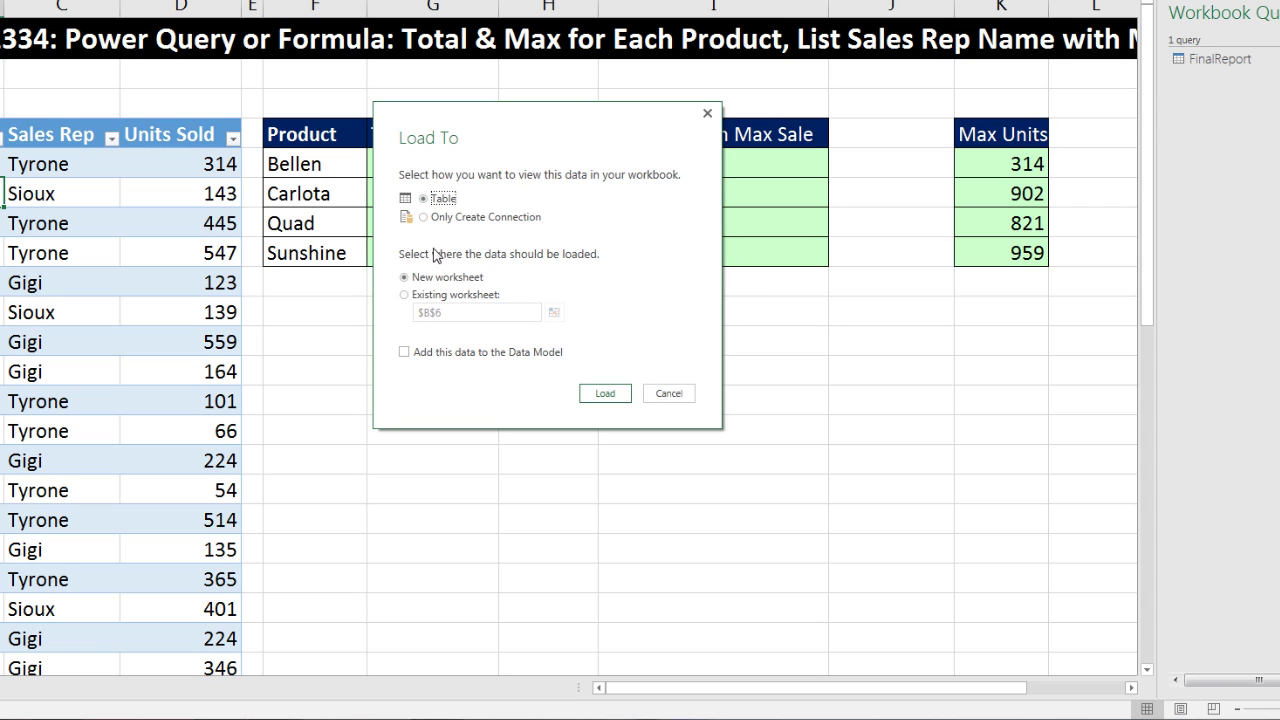
click(405, 295)
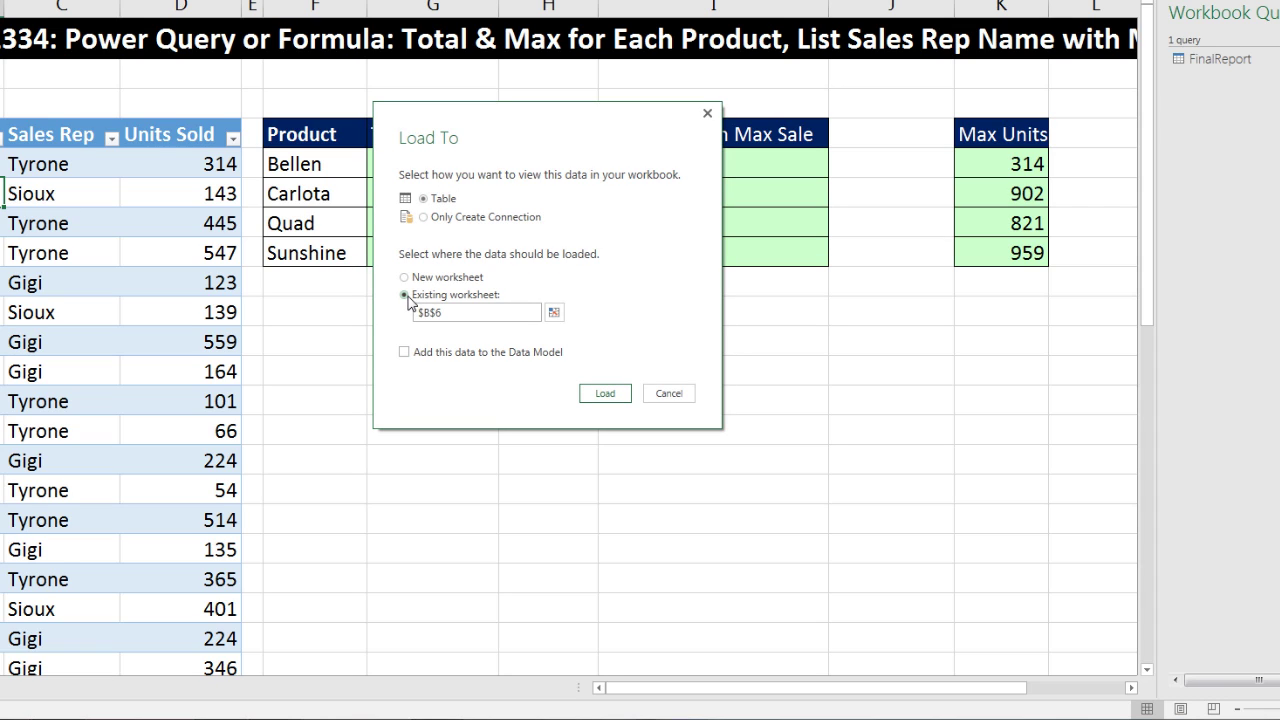
click(553, 312)
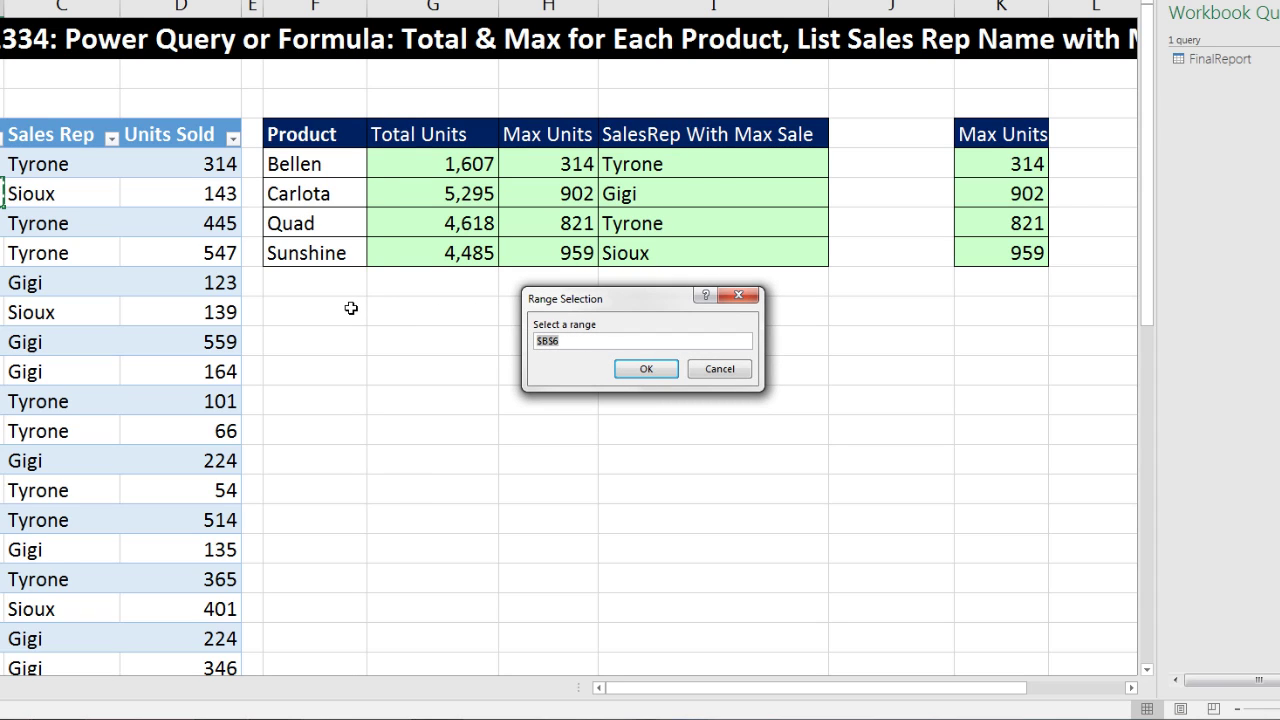
click(350, 343)
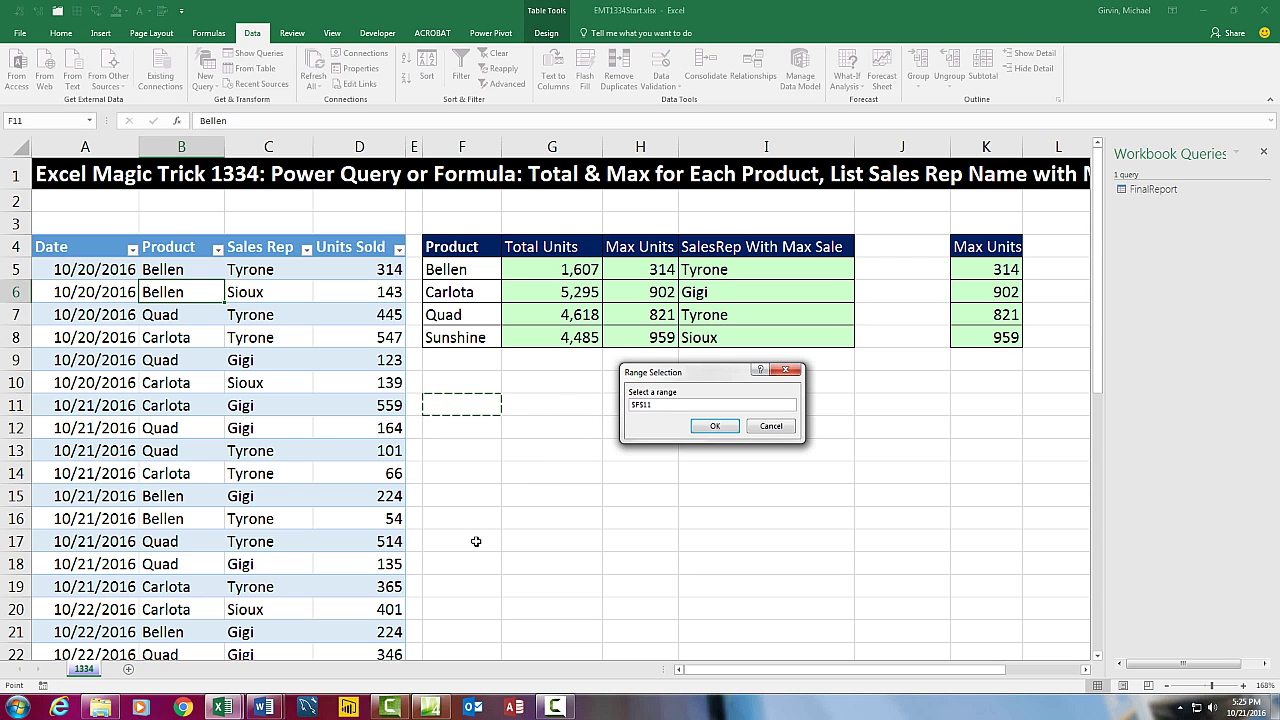
click(727, 430)
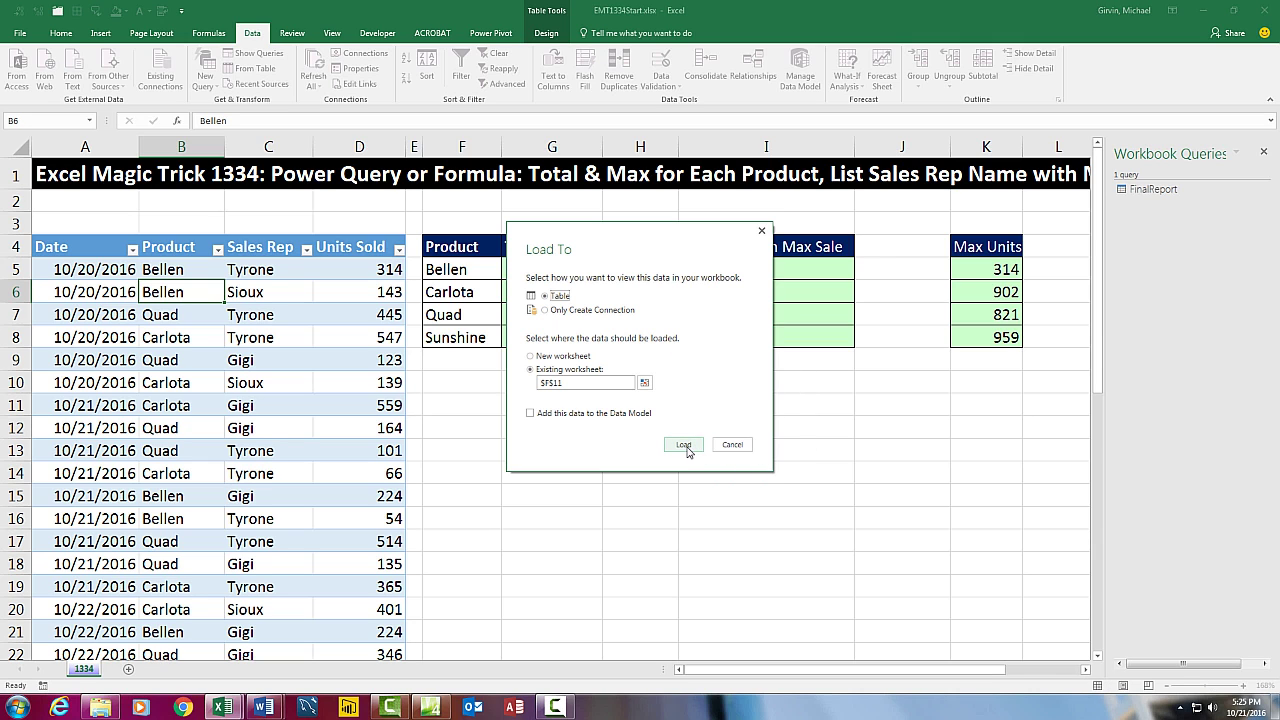
click(684, 446)
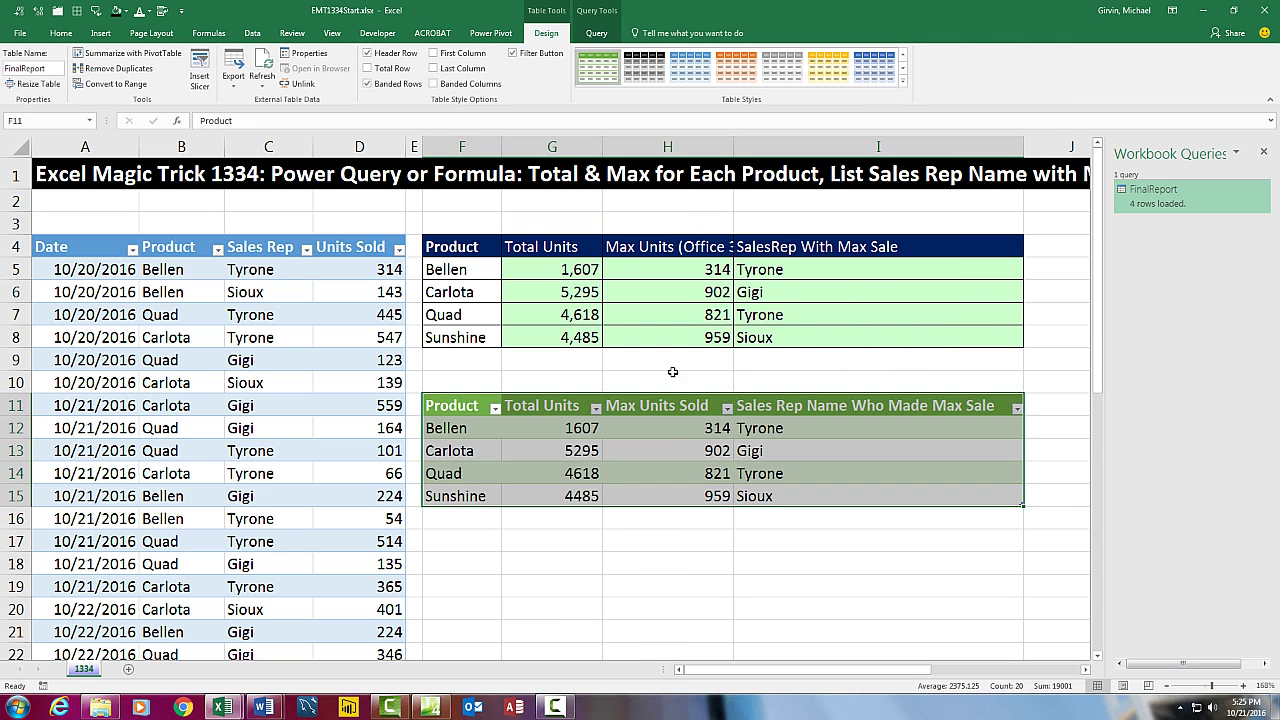
click(703, 560)
scroll(703, 560, down, 3)
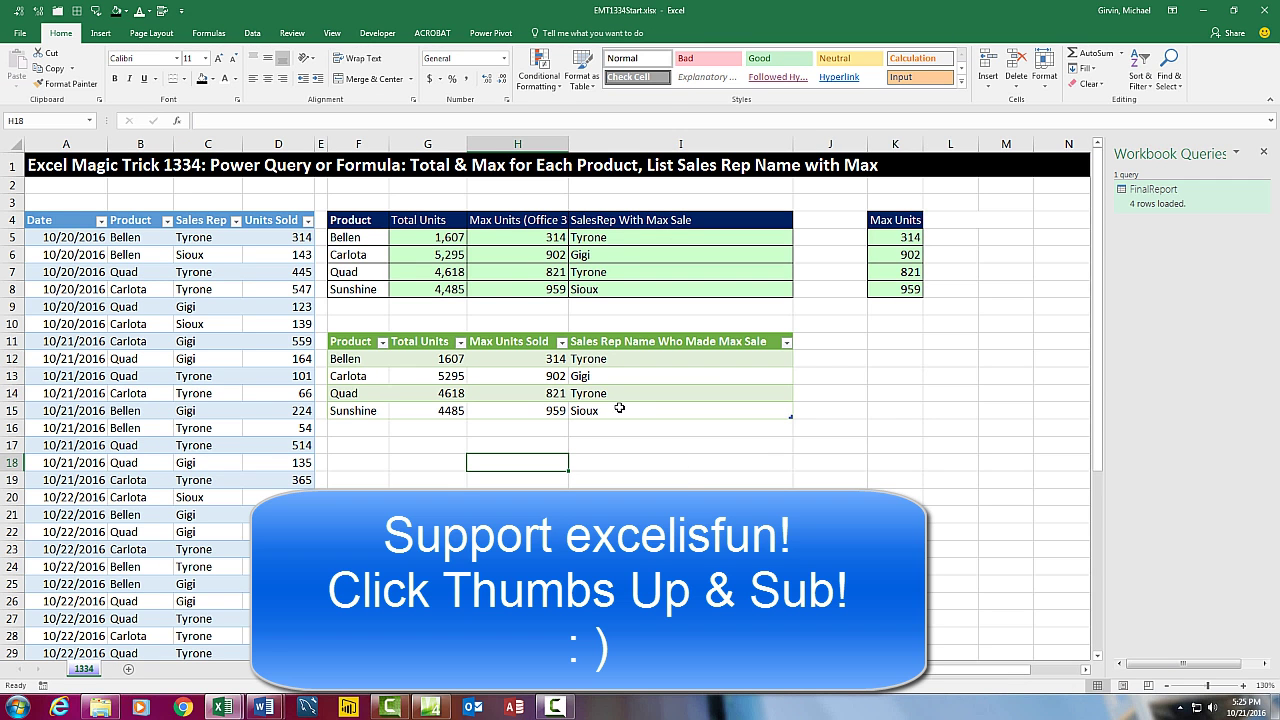
Review the total, maximum and sales rep formulas in G5, H5 and I5, and the matching sales rep cell I12 in the loaded query table.
click(444, 241)
click(514, 242)
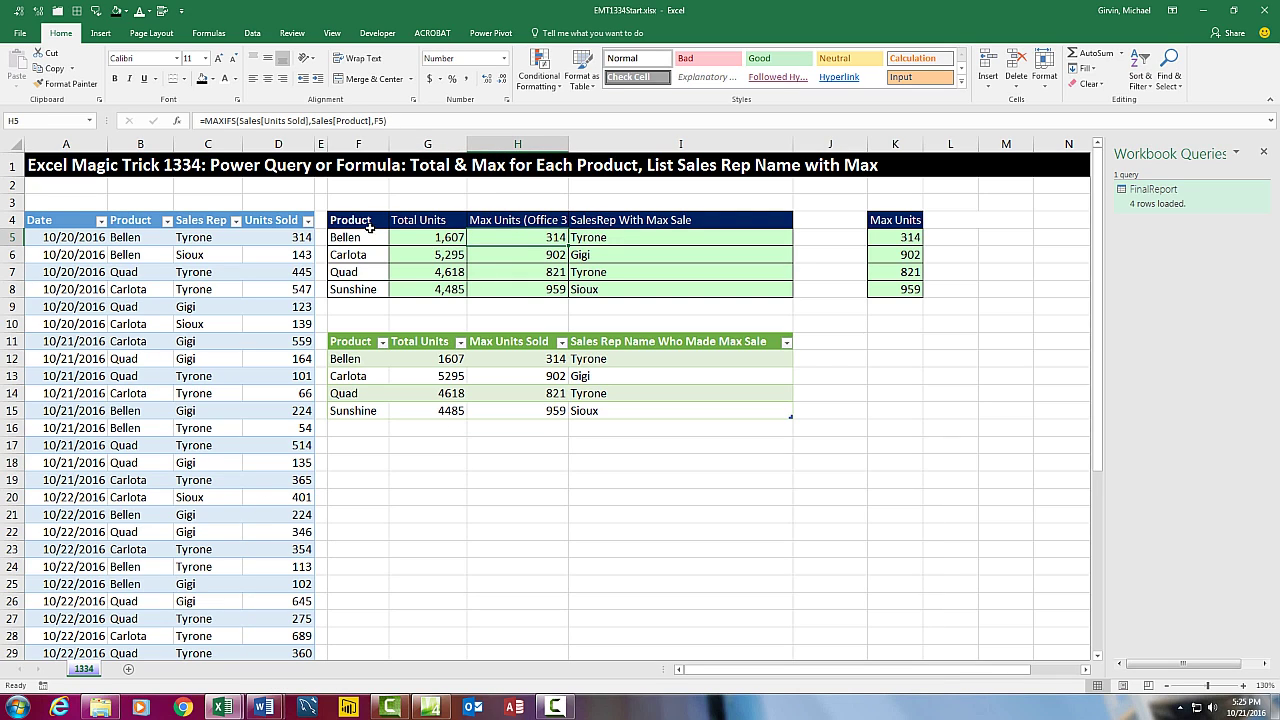
click(640, 241)
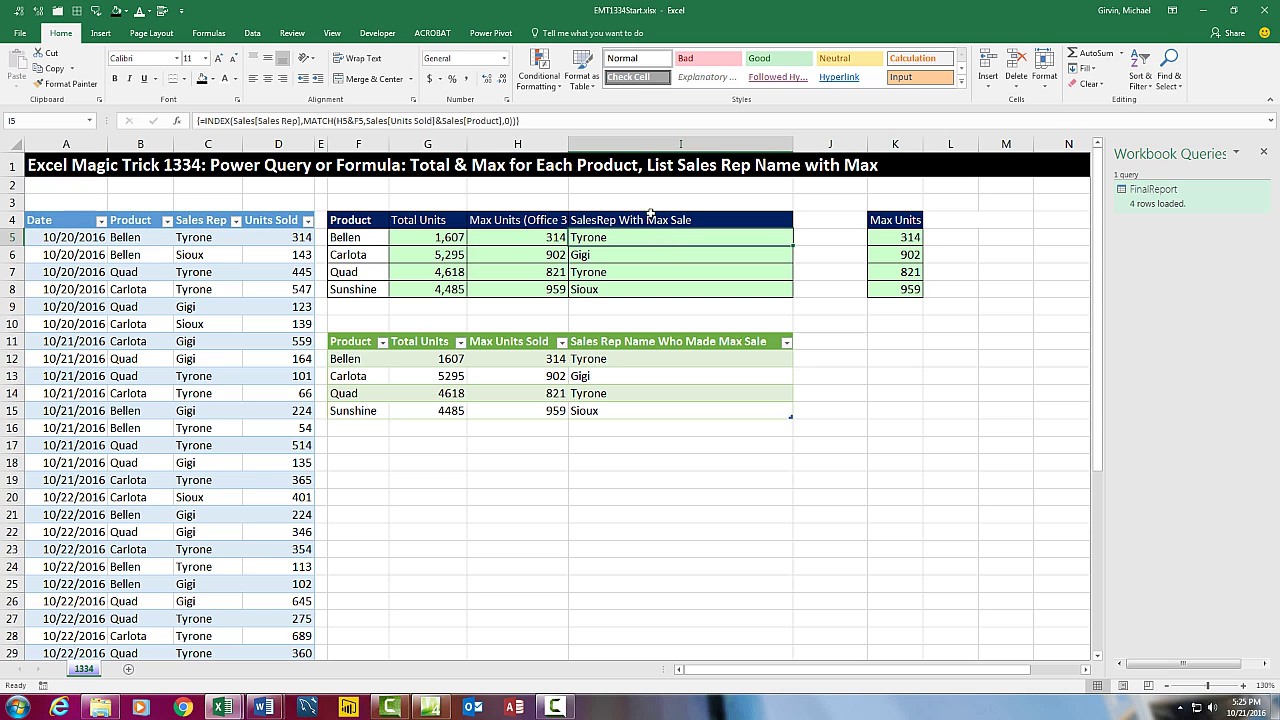
double_click(632, 241)
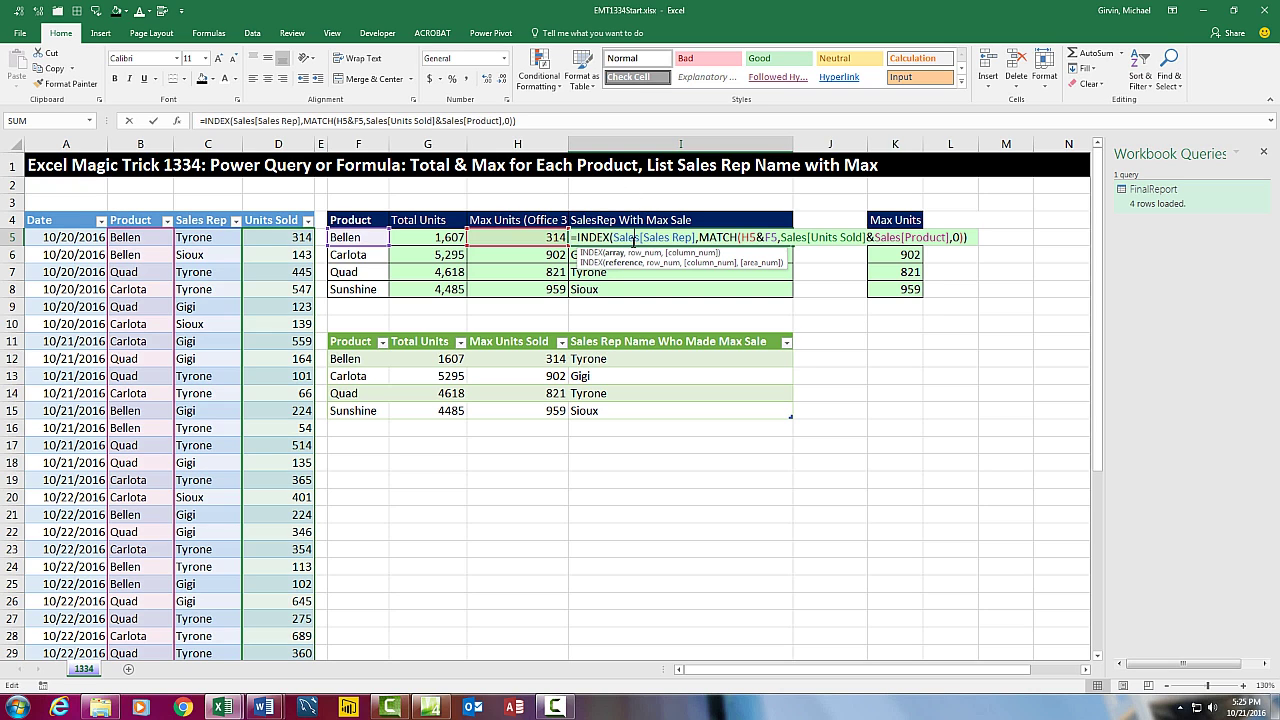
key(Escape)
click(655, 358)
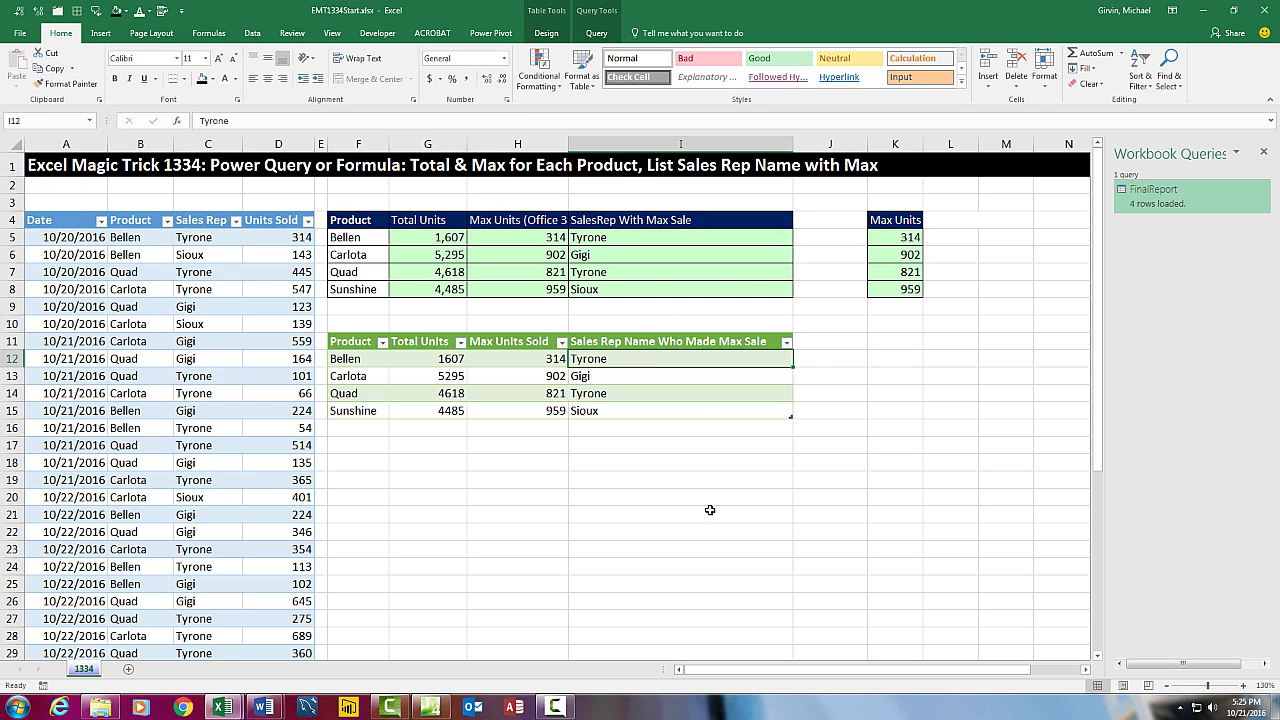